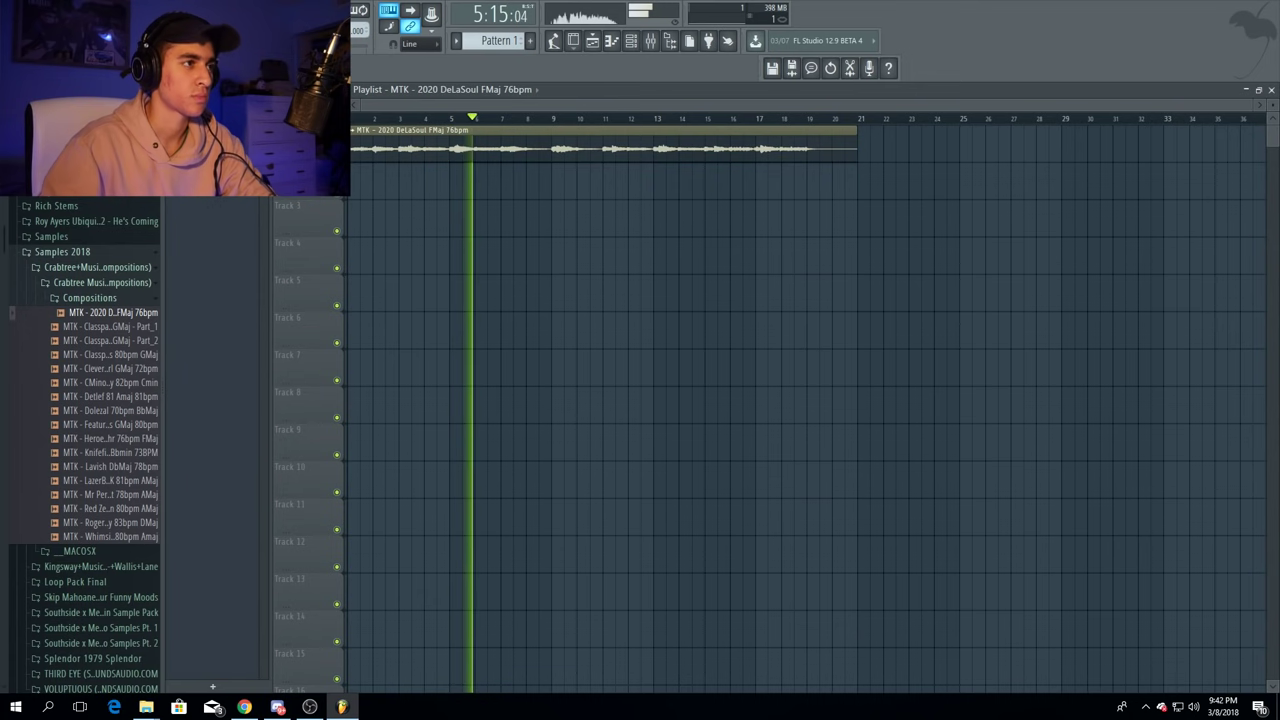
- Remove the 2020 DeLaSoul clip from the playlist and place the MTK - Classpass 80bpm GMaj sample on the first track instead
key("space")
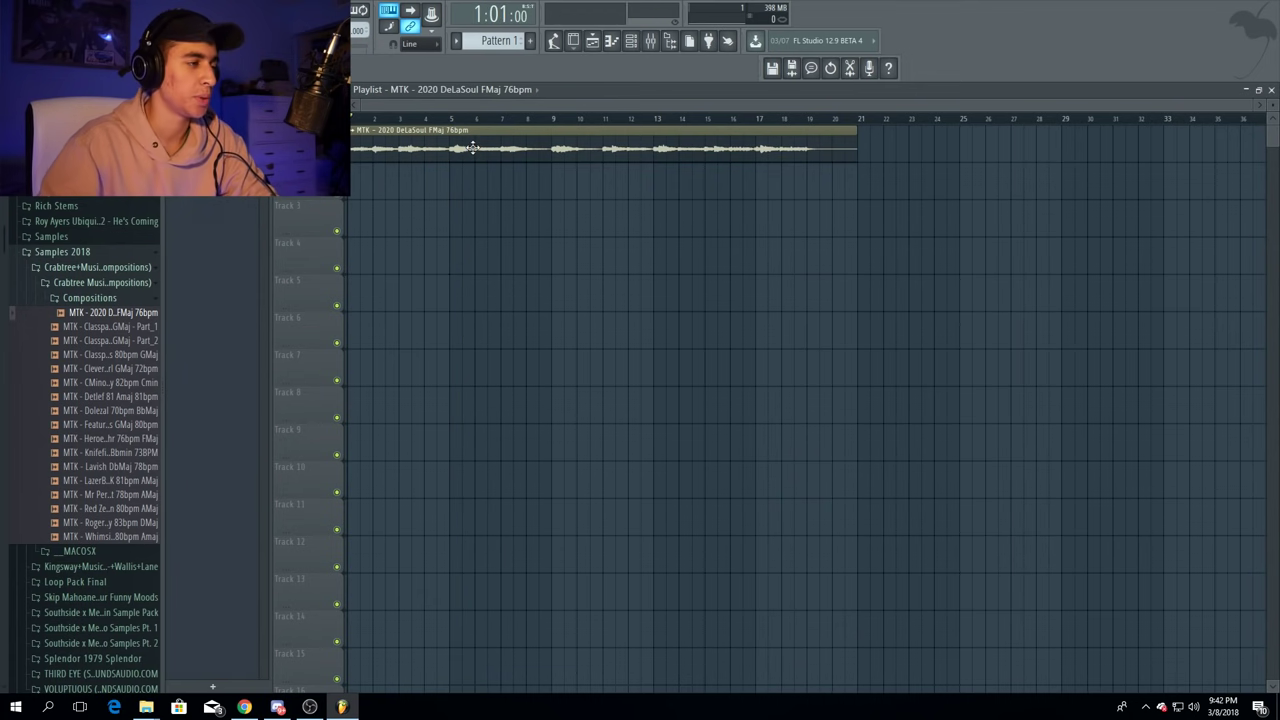
right_click(473, 148)
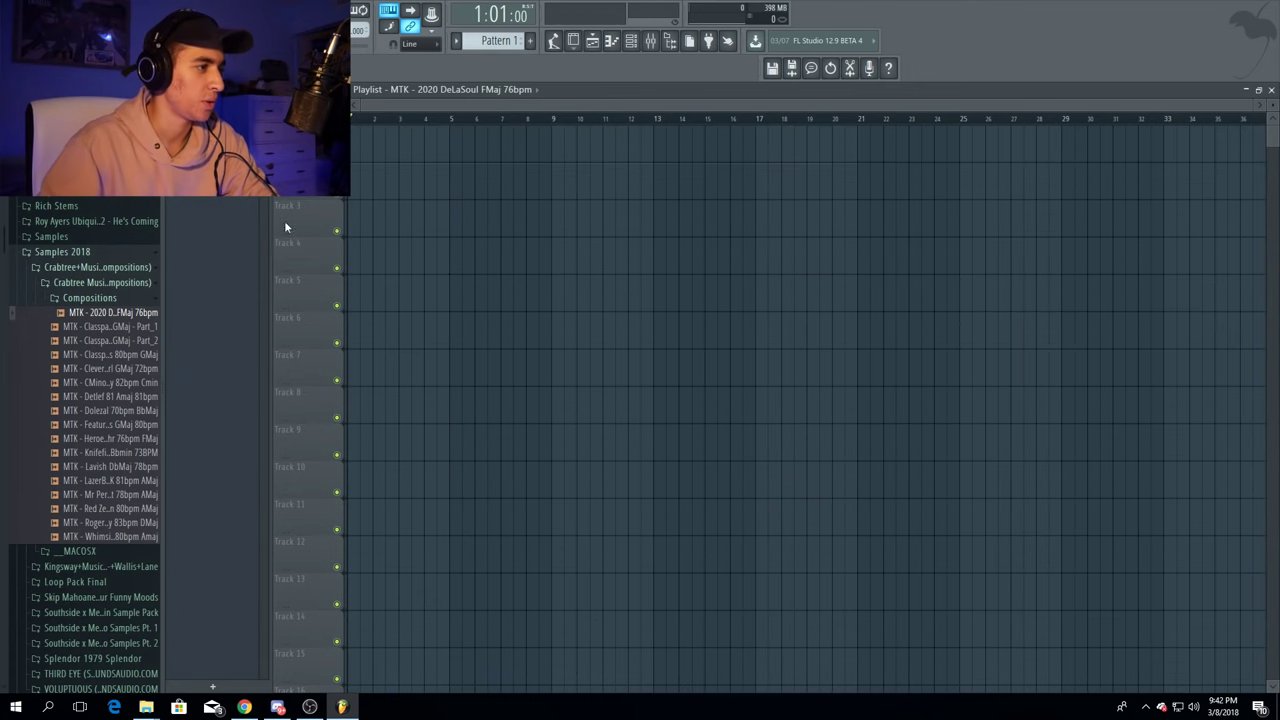
double_click(120, 356)
key("space")
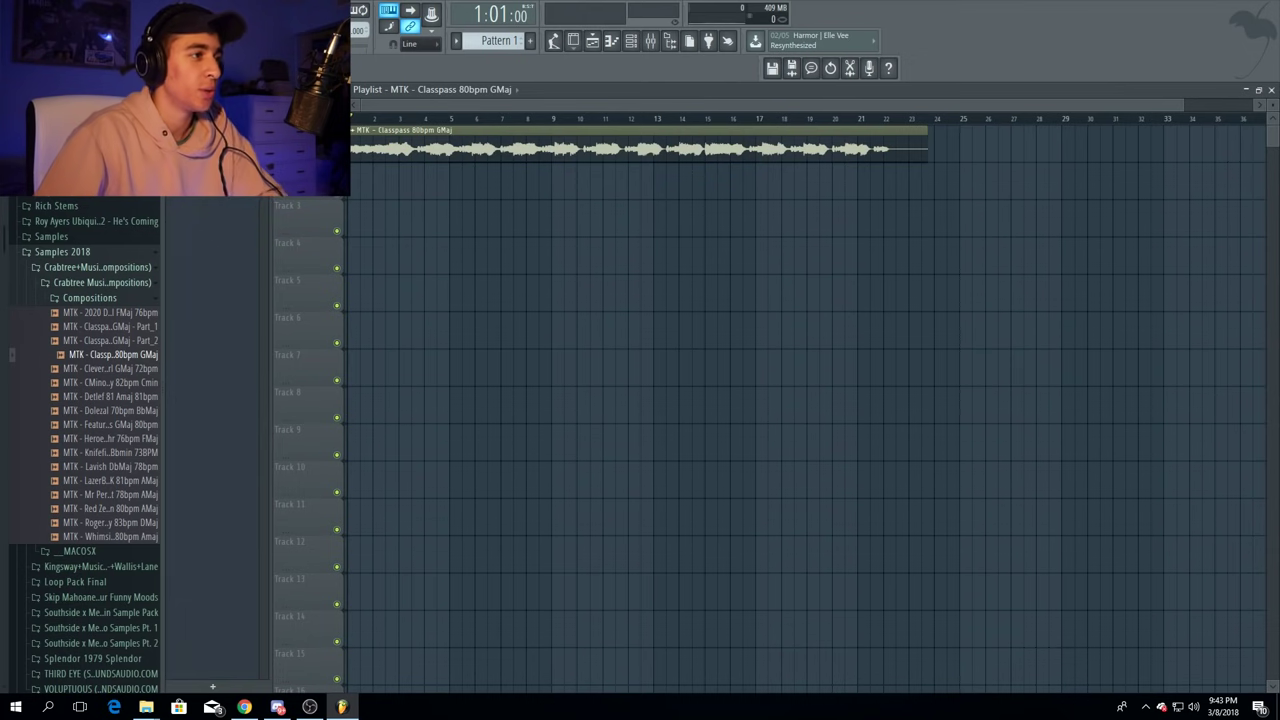
- Cut the Classpass clip midway between bars 2 and 3, removing the section before the cut and moving the remainder to the start
scroll(382, 122, "up", 8)
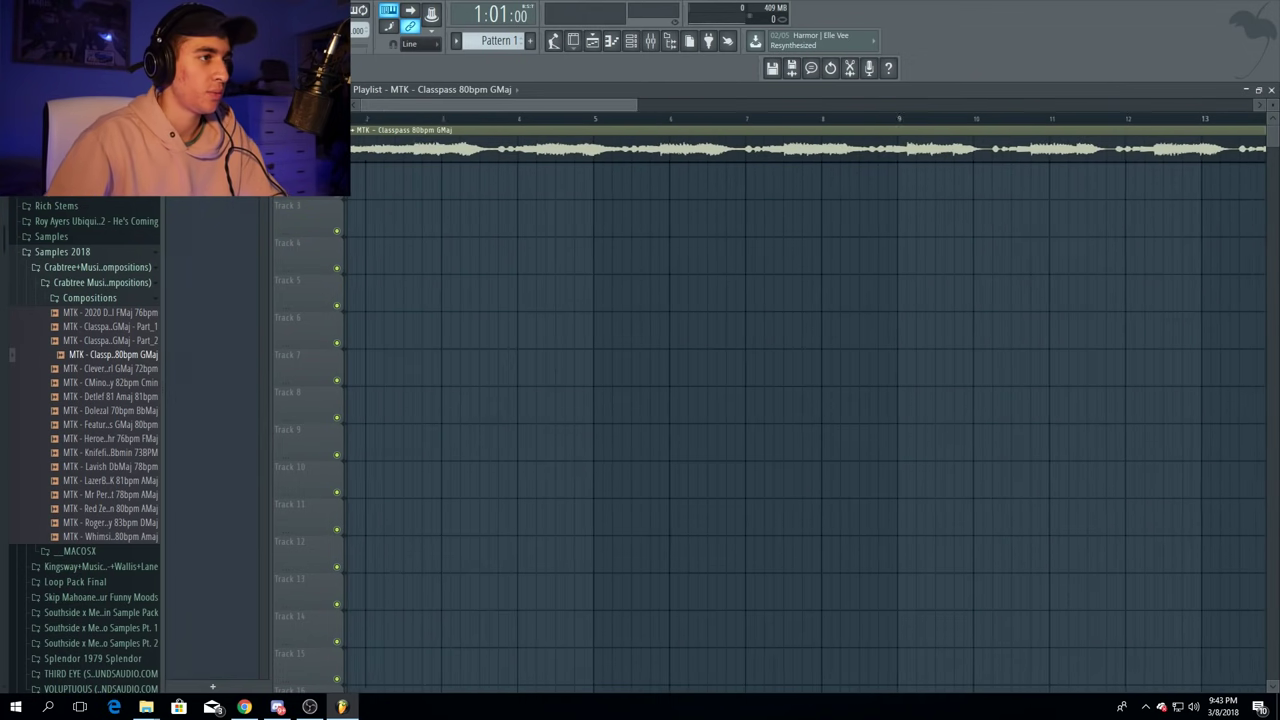
key("space")
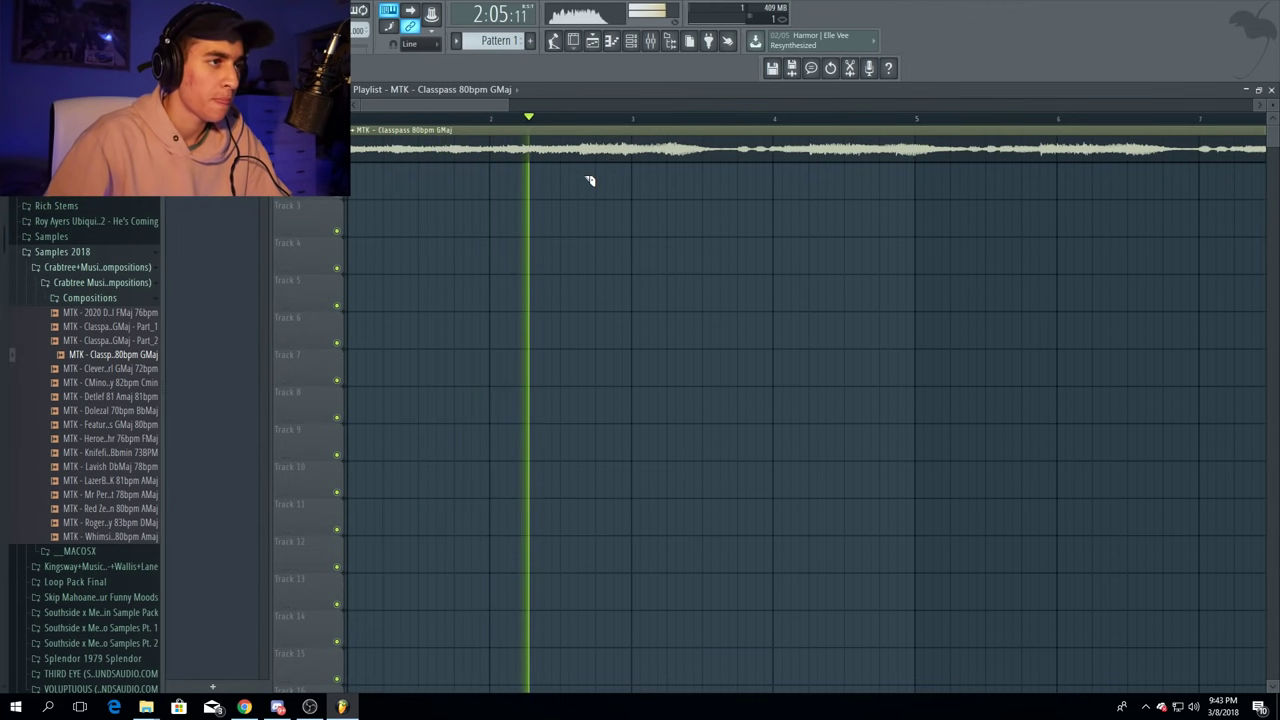
key("space")
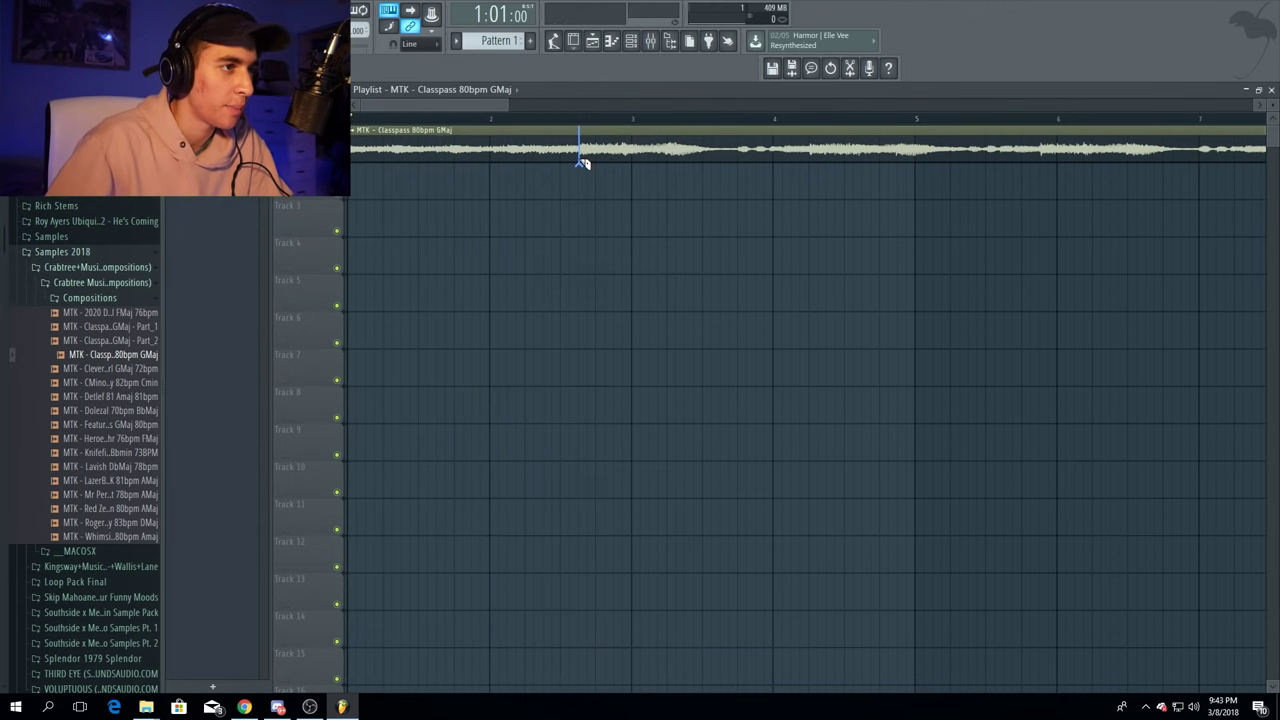
right_click(492, 152)
scroll(530, 128, "down", 3)
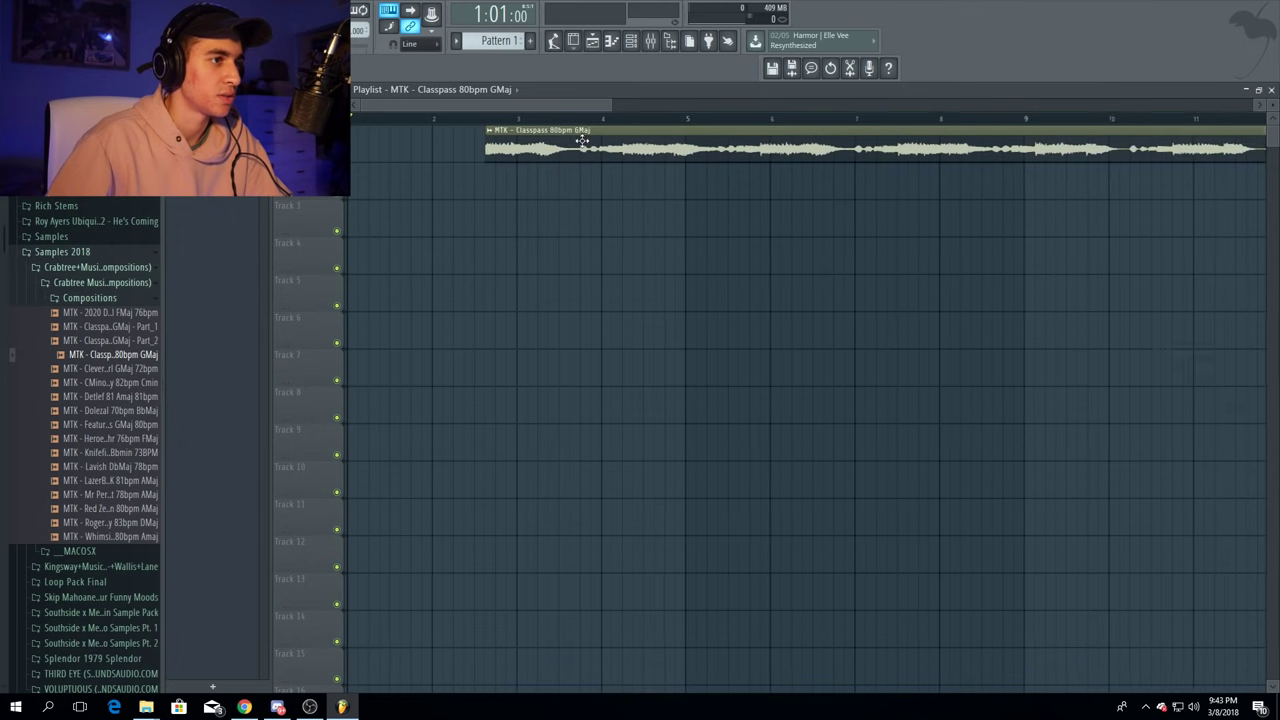
left_click_drag(584, 138, 448, 136)
key("space")
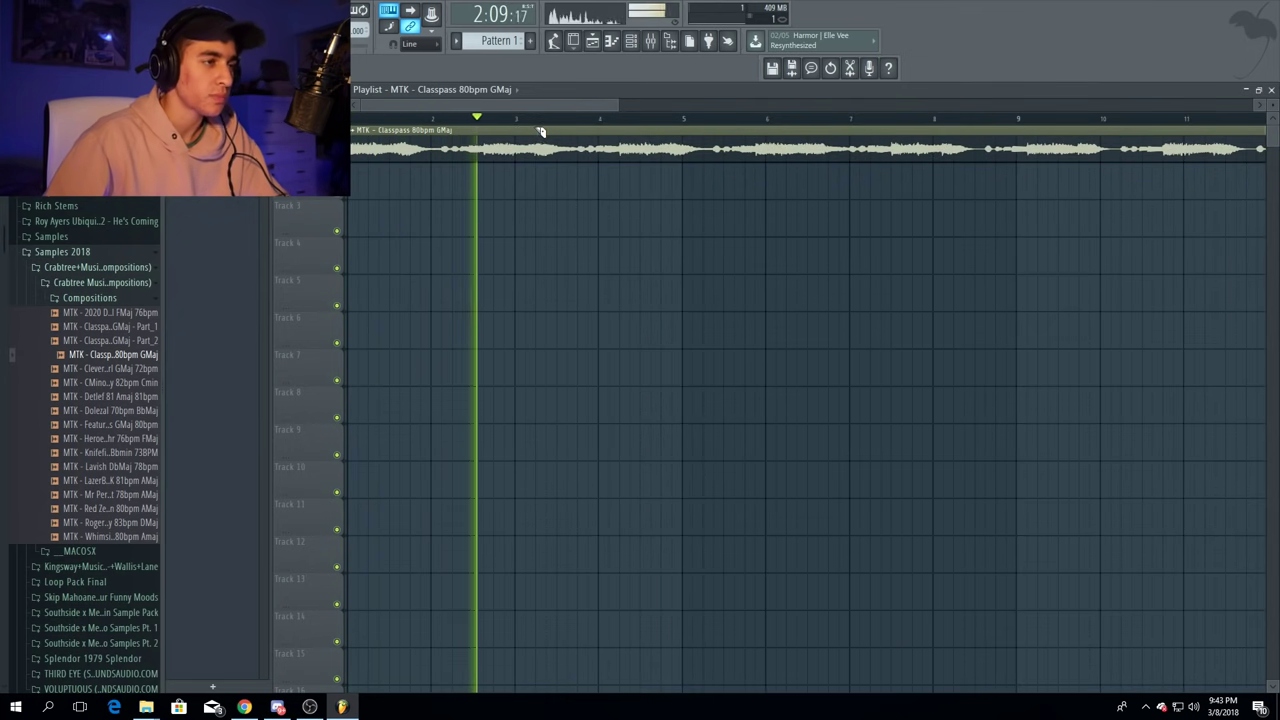
- Shorten the Classpass clip to its opening section and save it as MTK - Classpass 80bpm GMaj - Part_3.wav
scroll(663, 118, "up", 2)
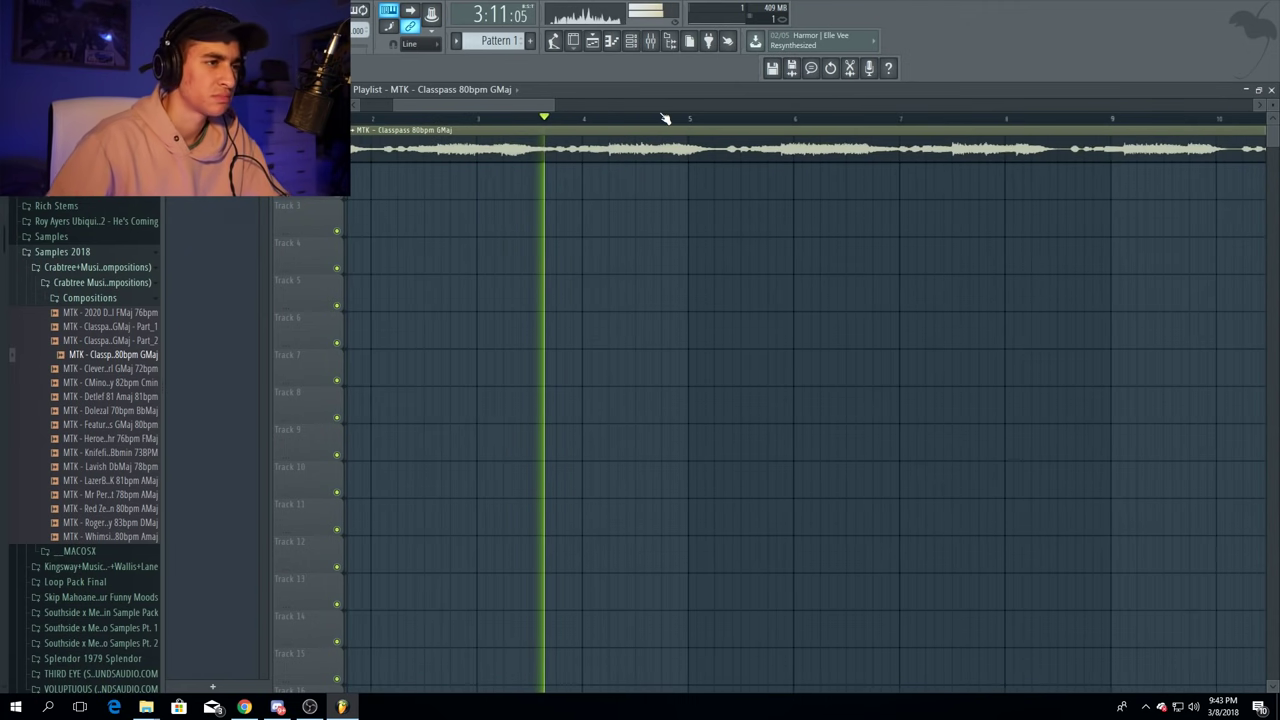
key("space")
scroll(700, 125, "up", 1)
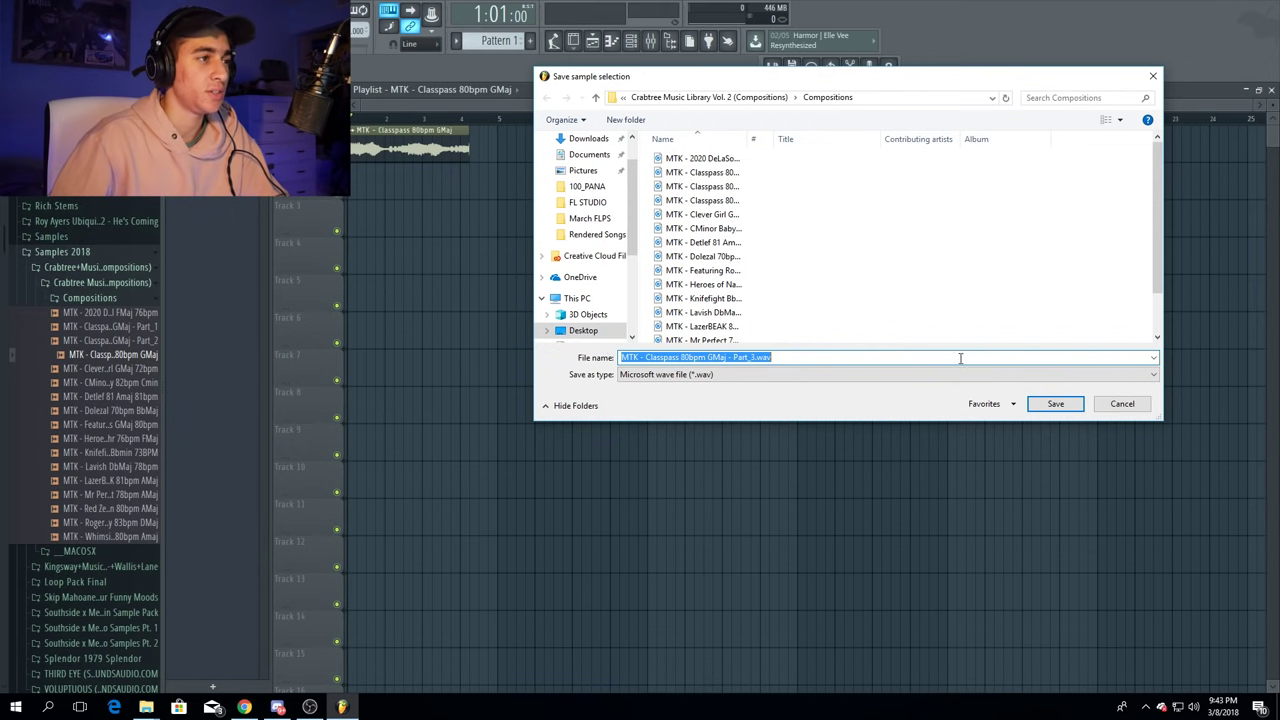
left_click(1055, 403)
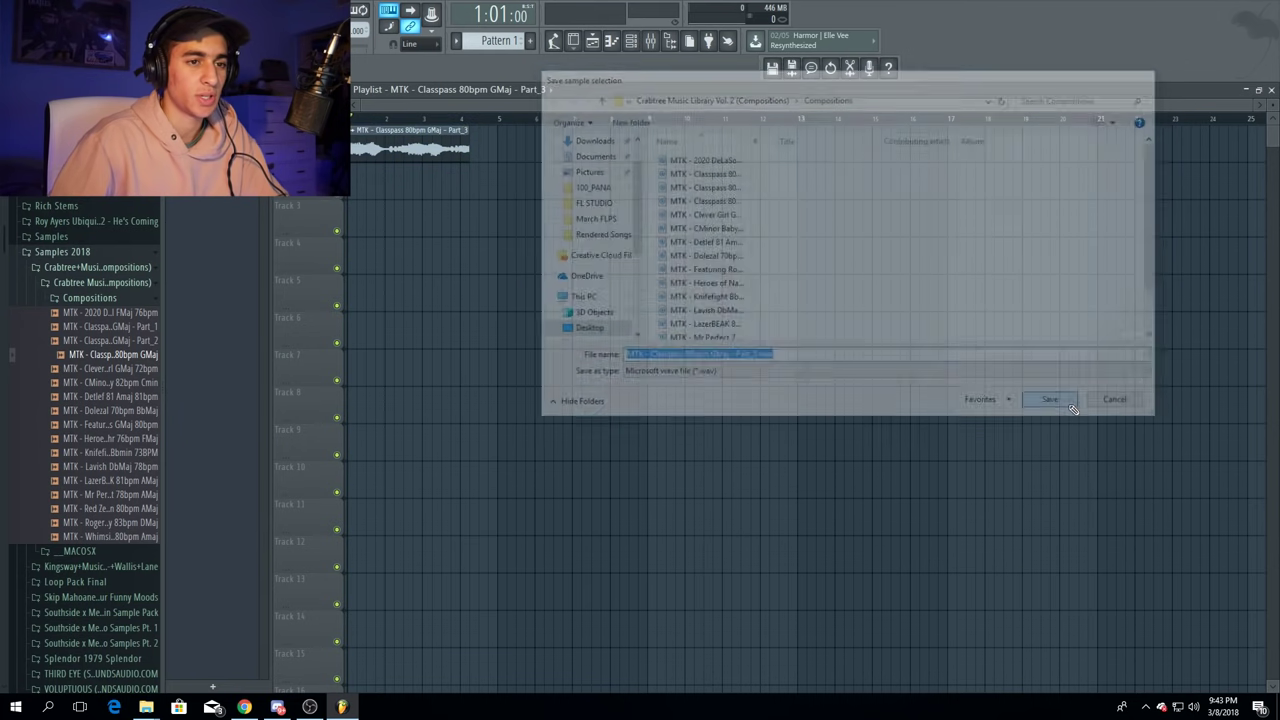
- Add a Fruity Slicer channel loaded with the Classpass Part_3 sample and slice it every 1/2 beat
left_click(611, 40)
left_click(652, 330)
type("Sl")
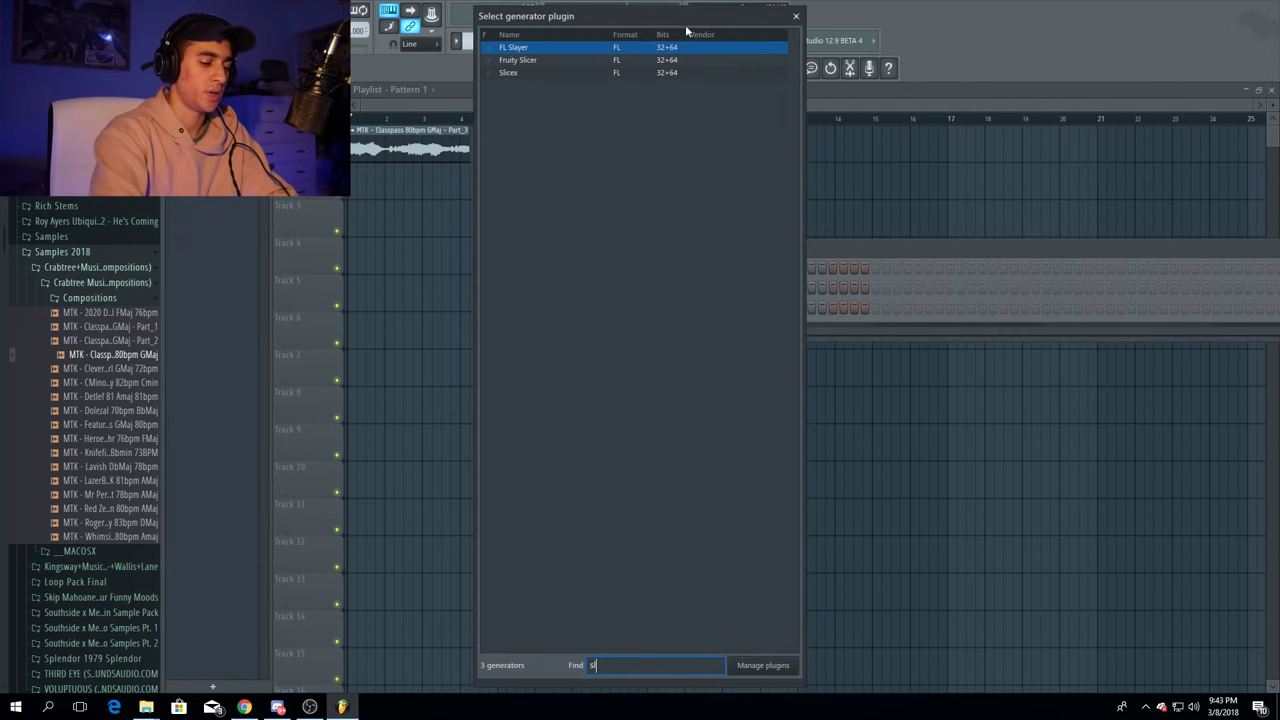
double_click(530, 48)
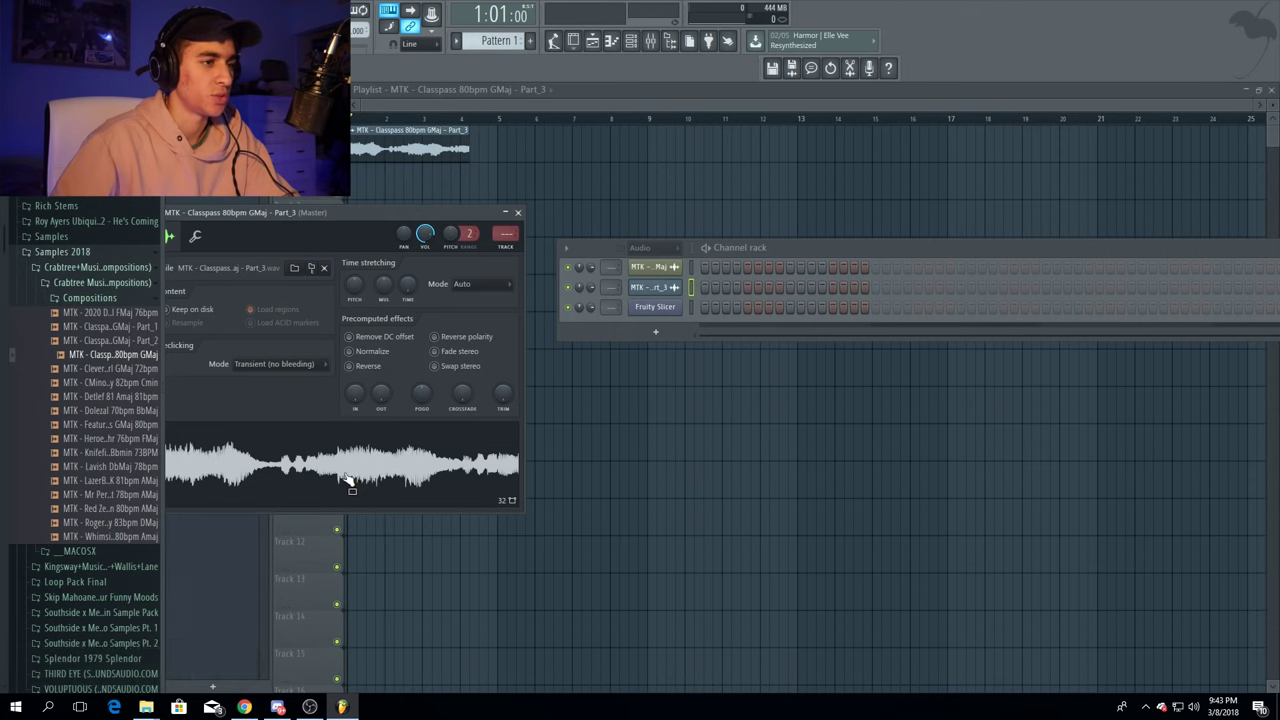
left_click_drag(350, 480, 655, 307)
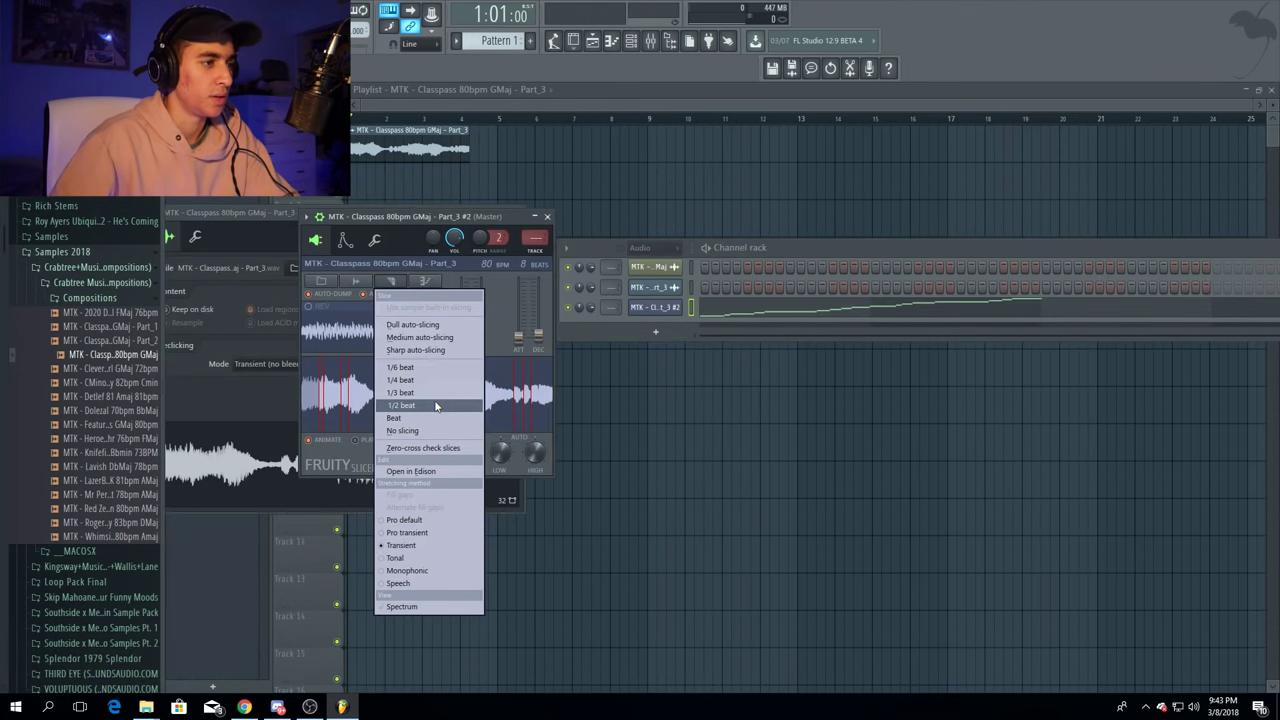
left_click(436, 406)
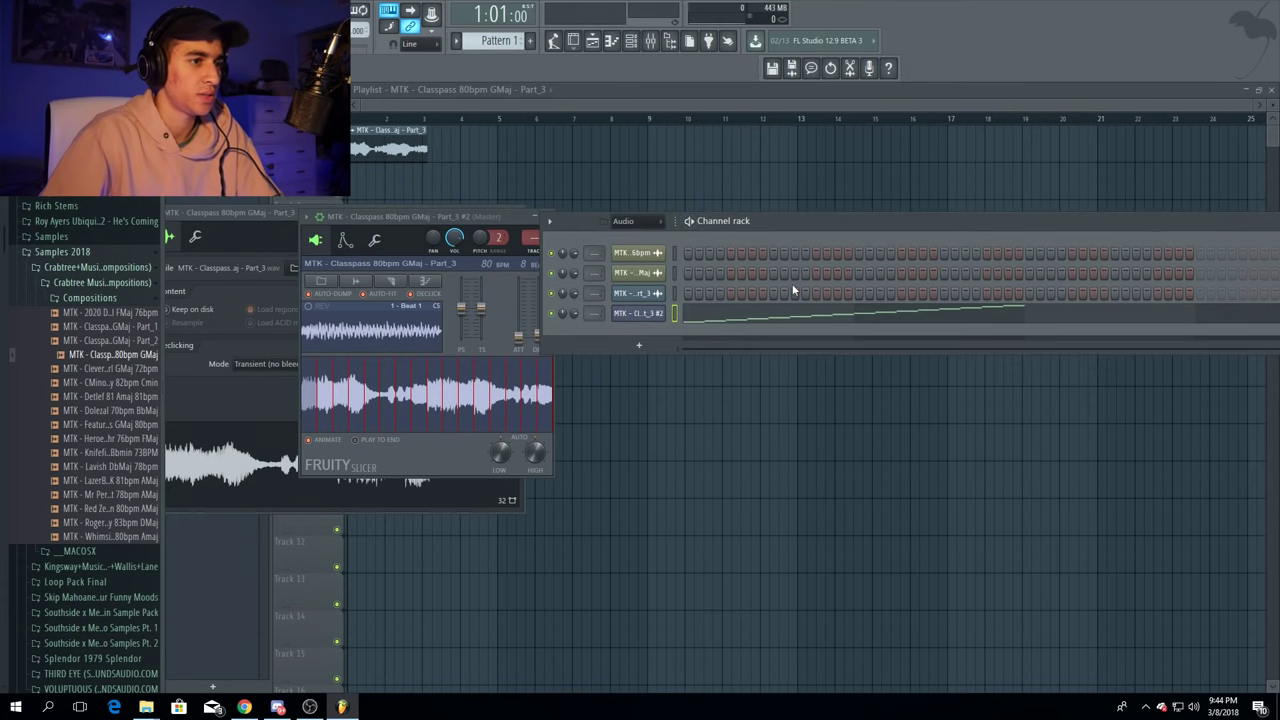
- Play back the sliced pattern and raise the Fruity Slicer's attack slightly
key("space")
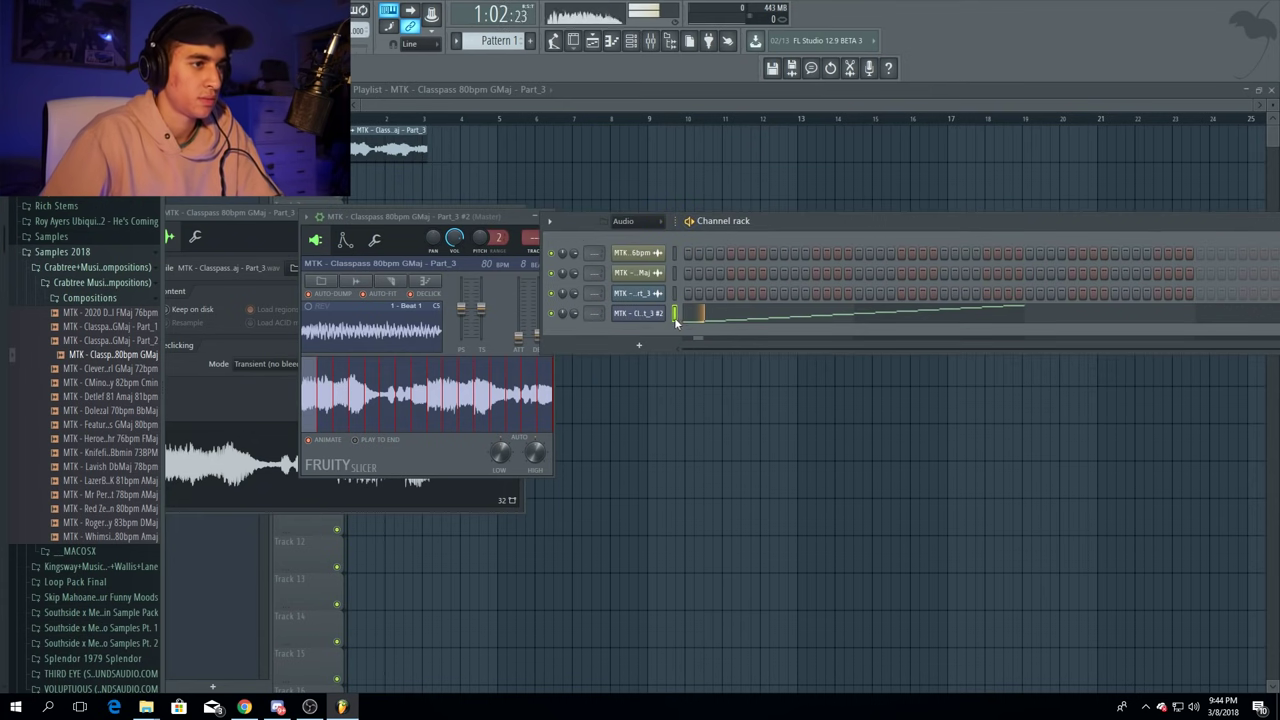
left_click(436, 237)
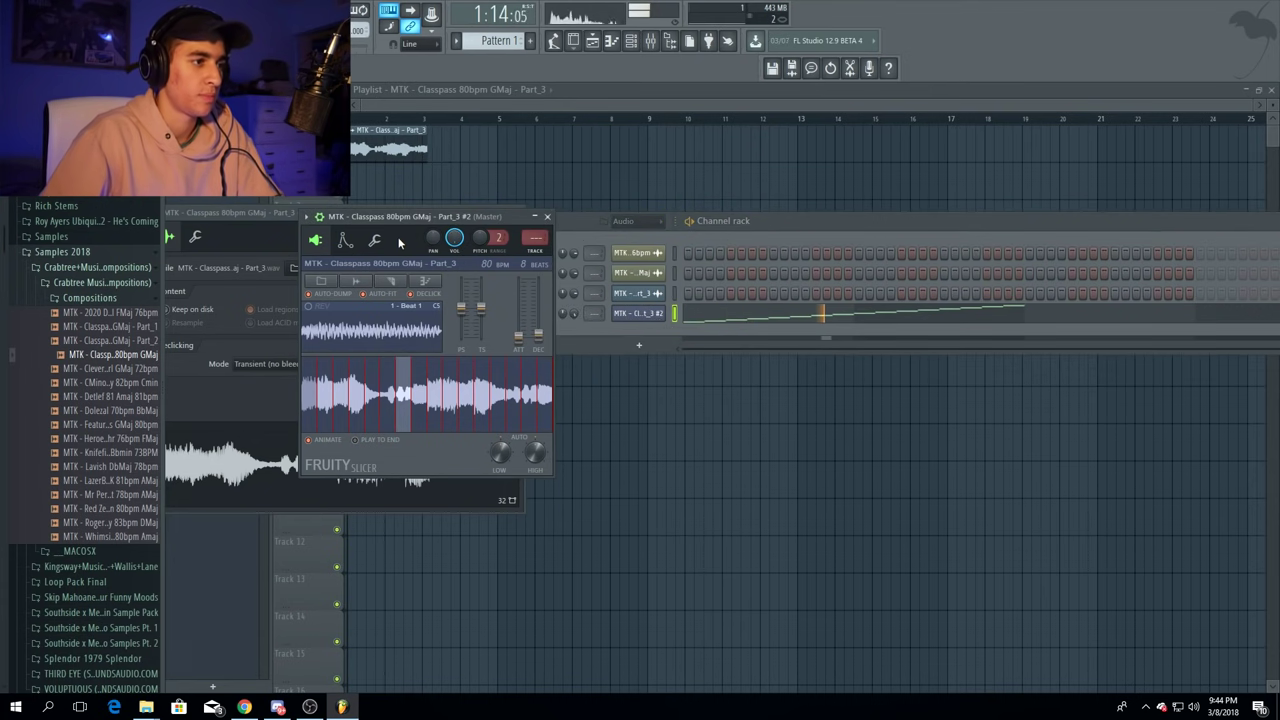
key("space")
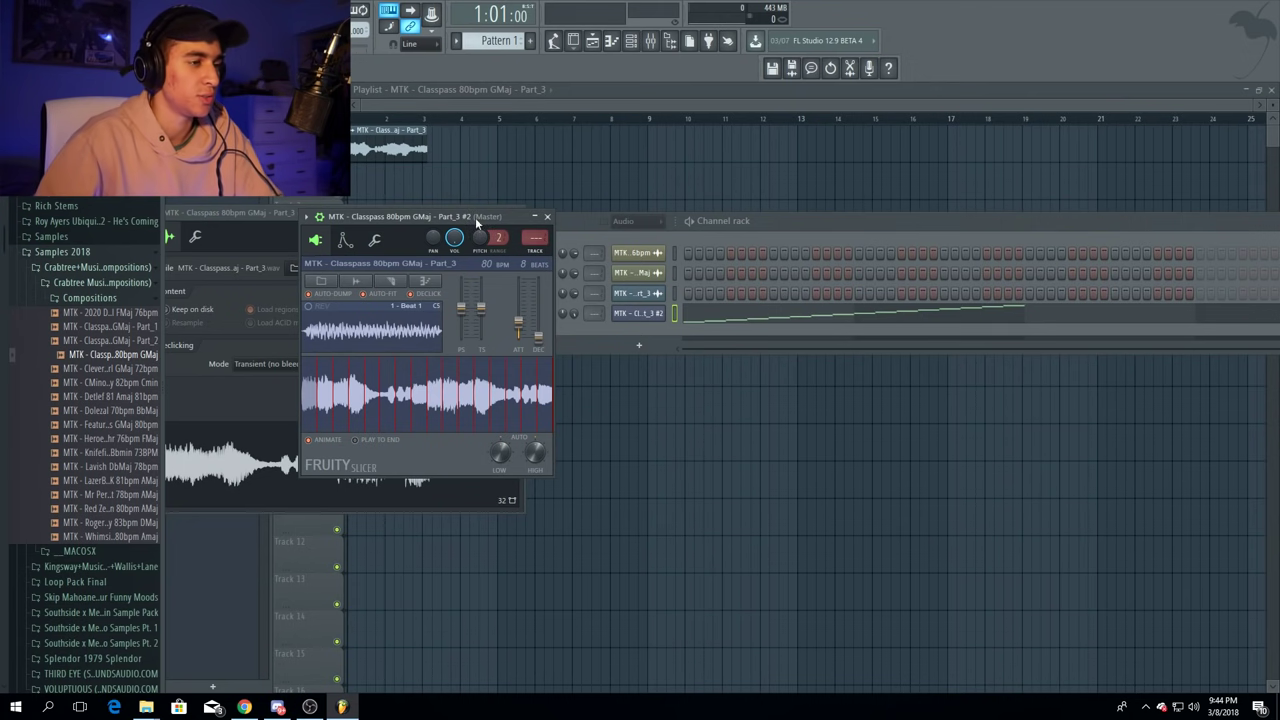
key("space")
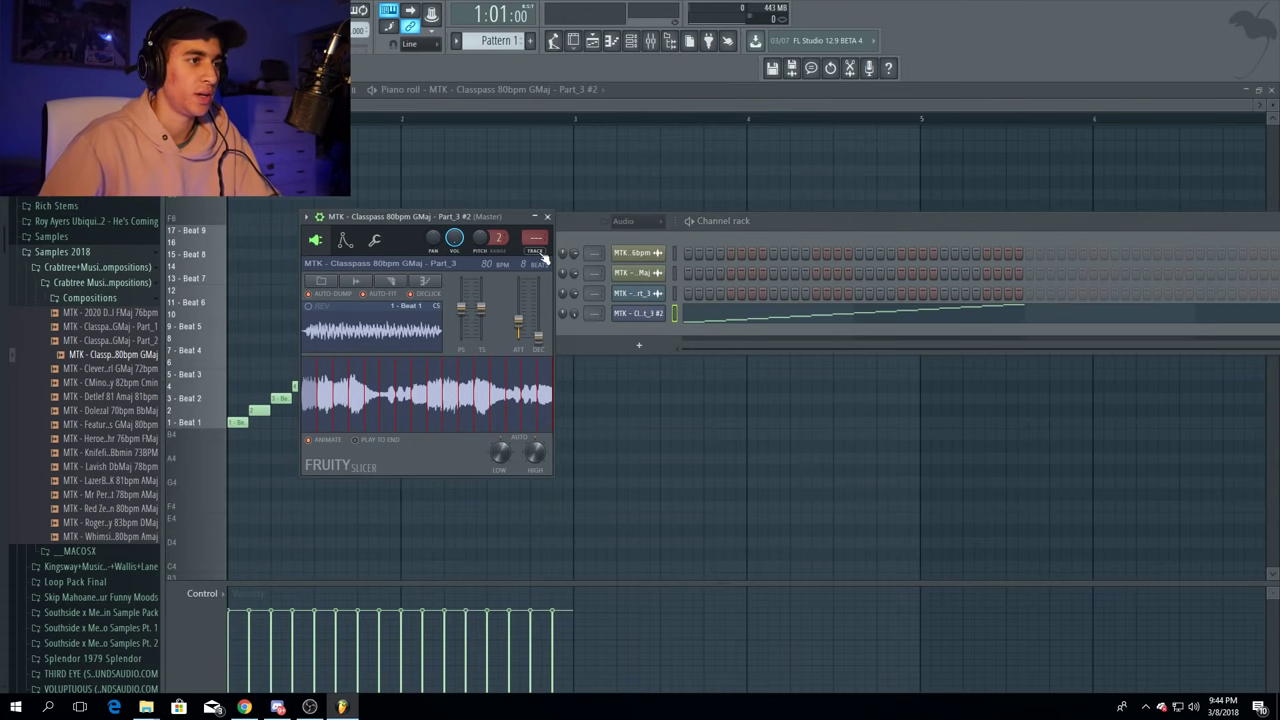
- Route the slicer to mixer track 5 and set a FabFilter Pro-Q 2 Band Pass Narrow filter to about 2252 Hz with Q 0.251
left_click(541, 253)
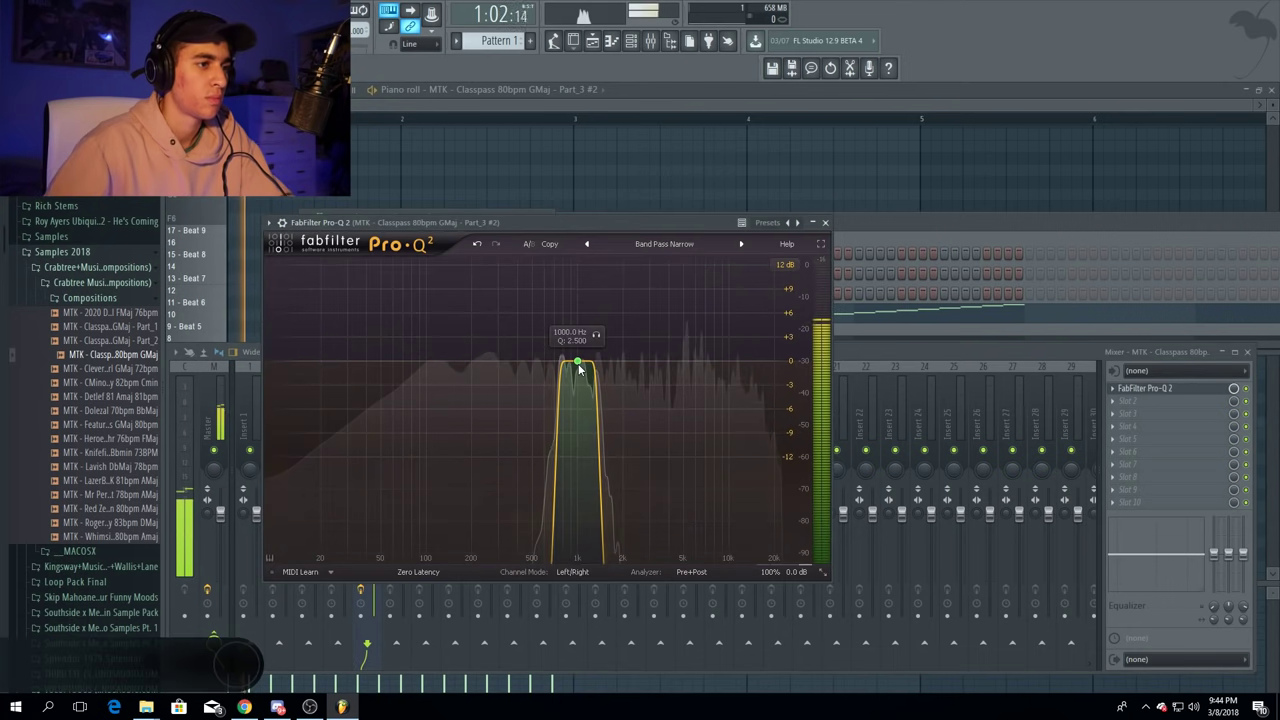
scroll(588, 362, "down", 8)
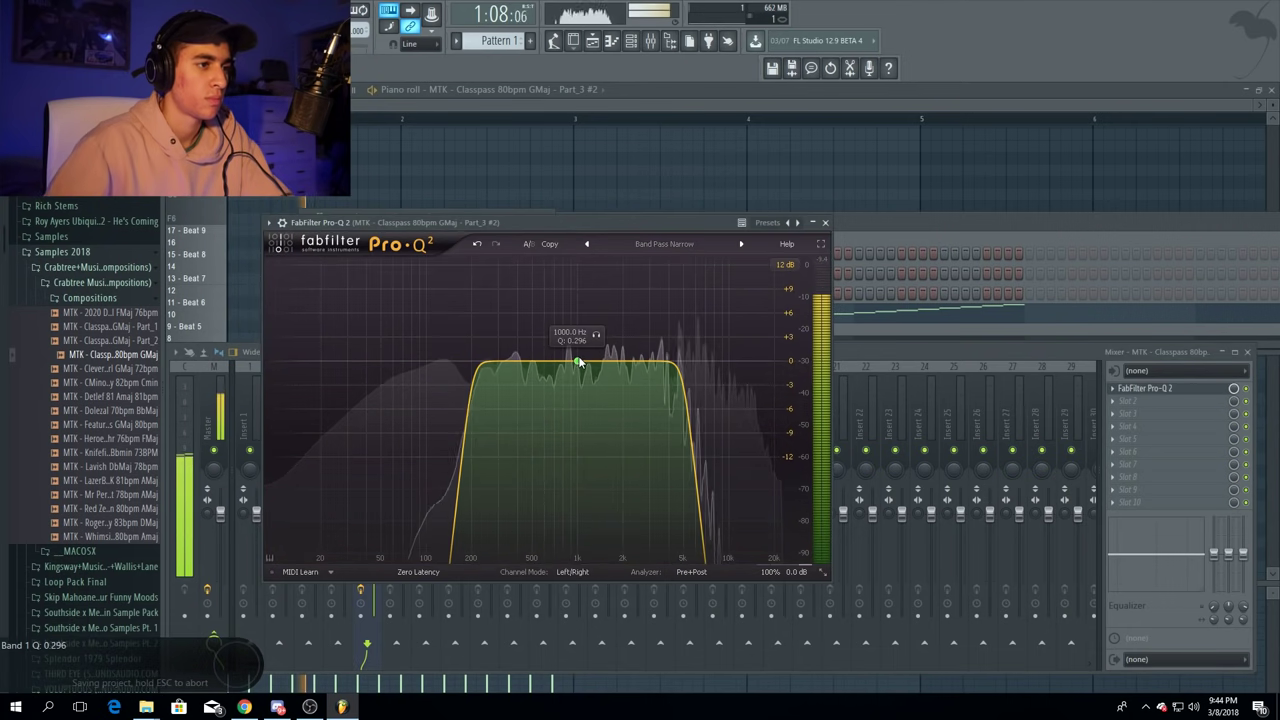
left_click_drag(592, 362, 631, 366)
scroll(603, 363, "down", 3)
scroll(622, 366, "up", 1)
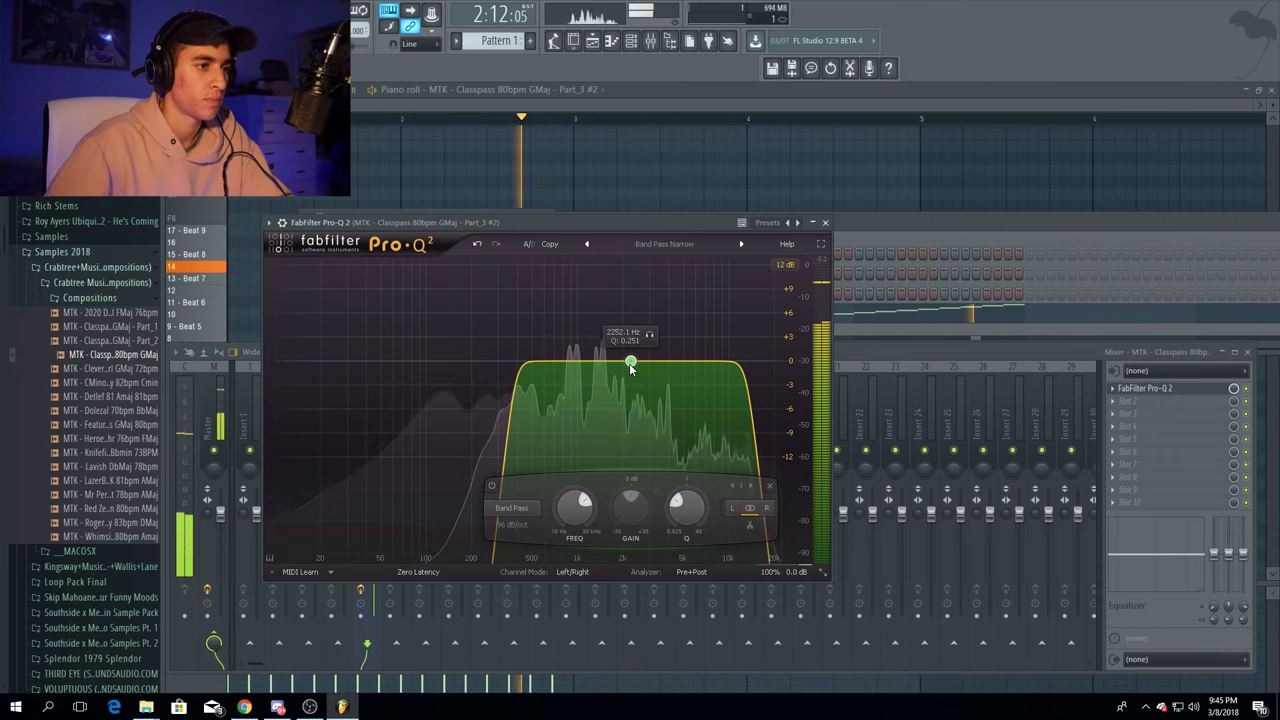
left_click(858, 222)
key("space")
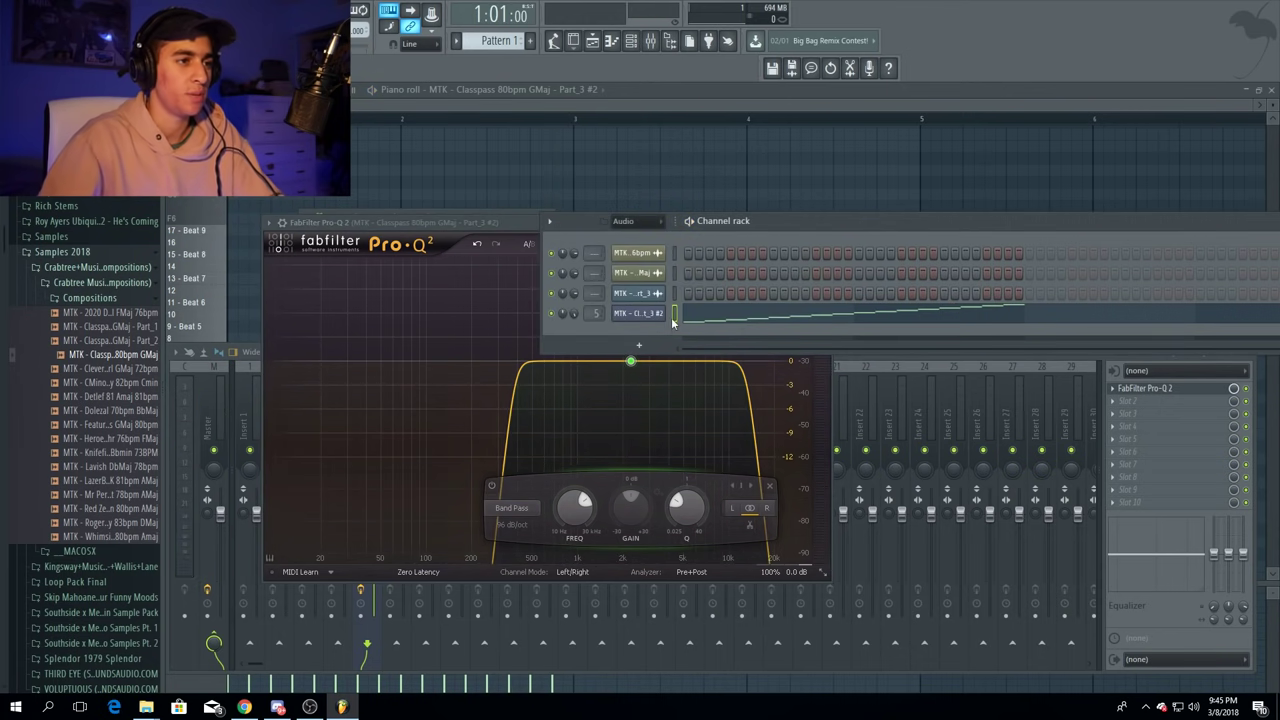
- Clone the sliced channel, route the copy to mixer track 6 and adjust its time stretch
right_click(659, 322)
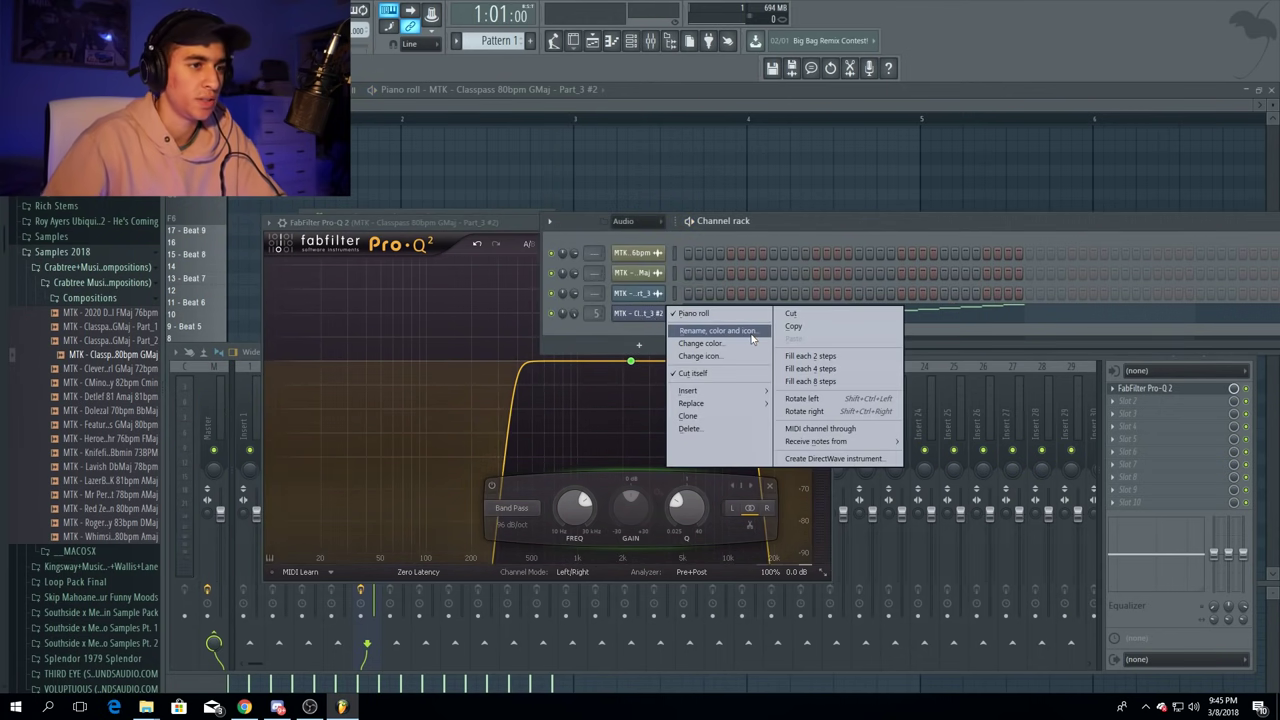
left_click(688, 415)
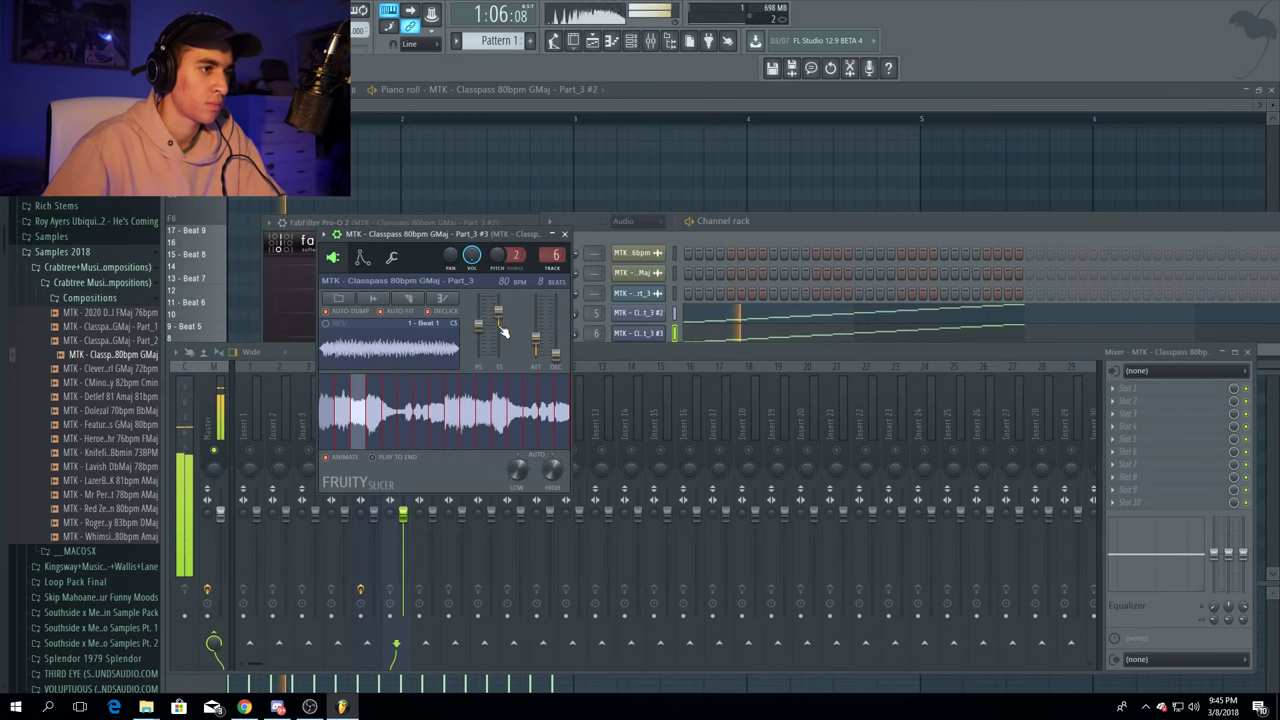
key("space")
left_click(606, 298)
- Add FabFilter Pro-Q 2 to mixer track 6 with the Band Pass Narrow preset, widening the band and shifting it toward higher frequencies
left_click(396, 396)
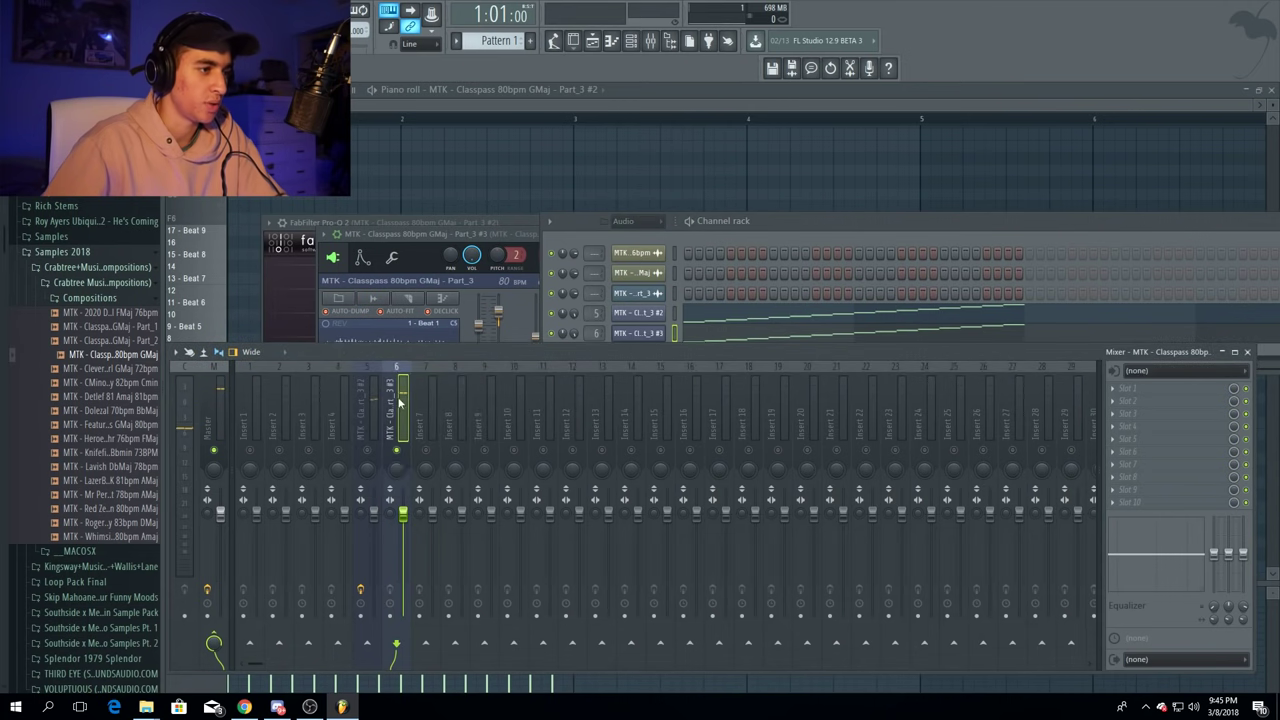
left_click(1153, 394)
mouse_move(1146, 404)
left_click(972, 22)
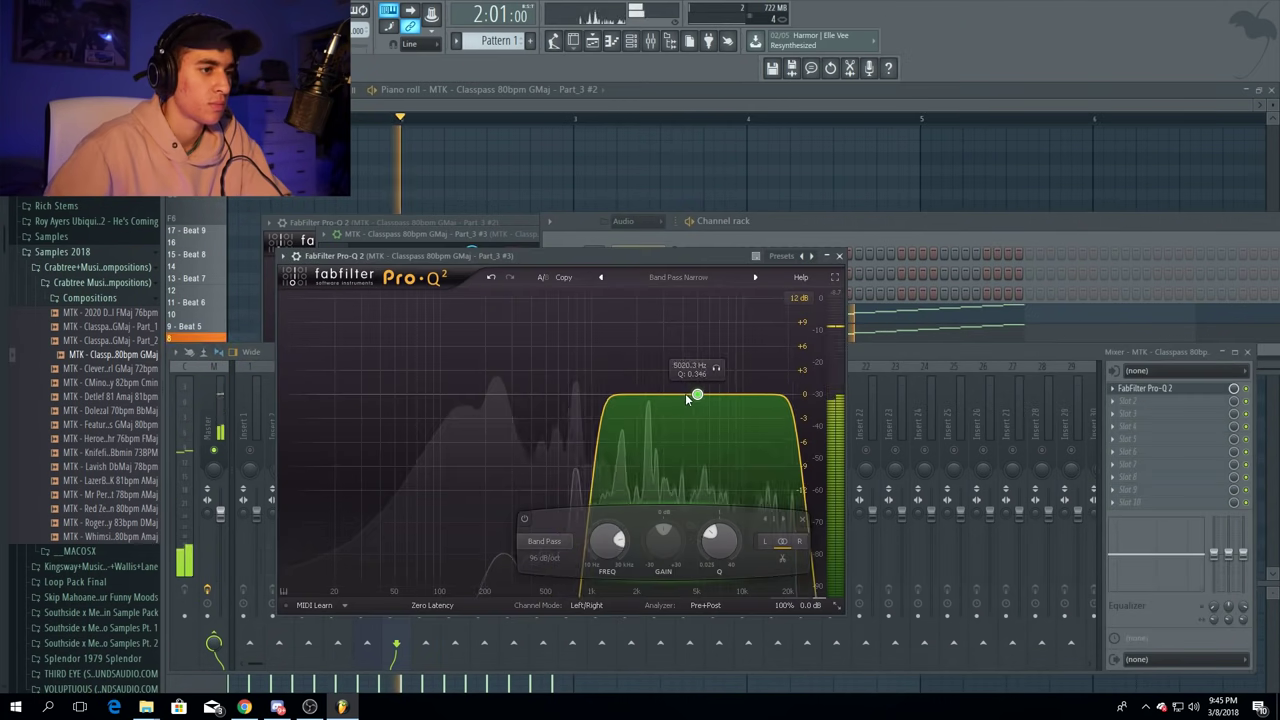
left_click_drag(690, 396, 628, 432)
left_click(861, 358)
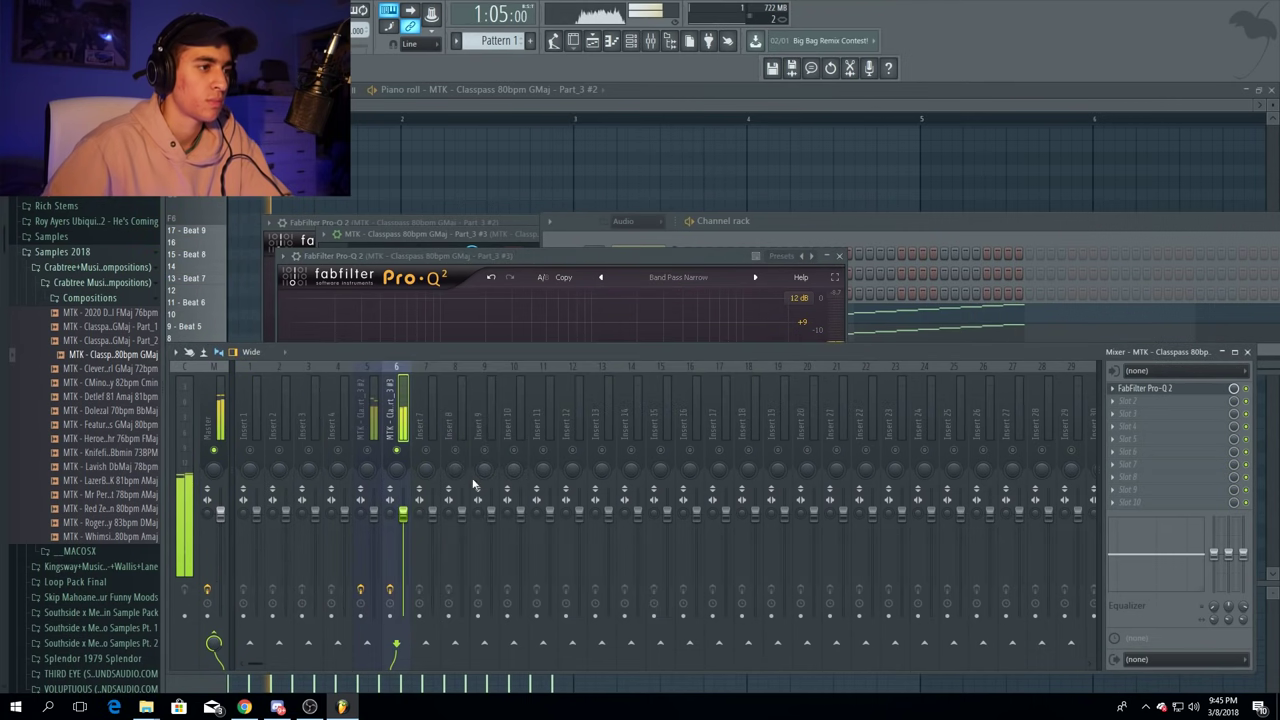
- Lower the volume of mixer track 6 and check the balance of both sliced layers in playback
key("space")
left_click(772, 229)
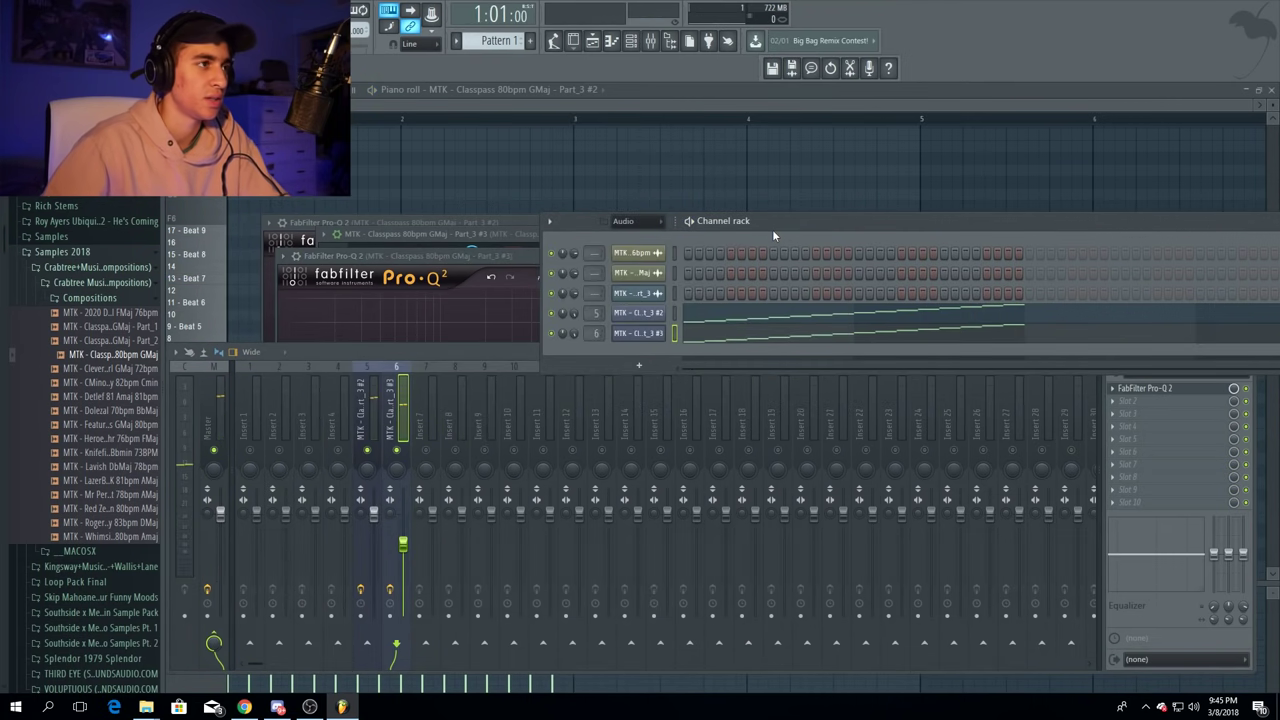
key("space")
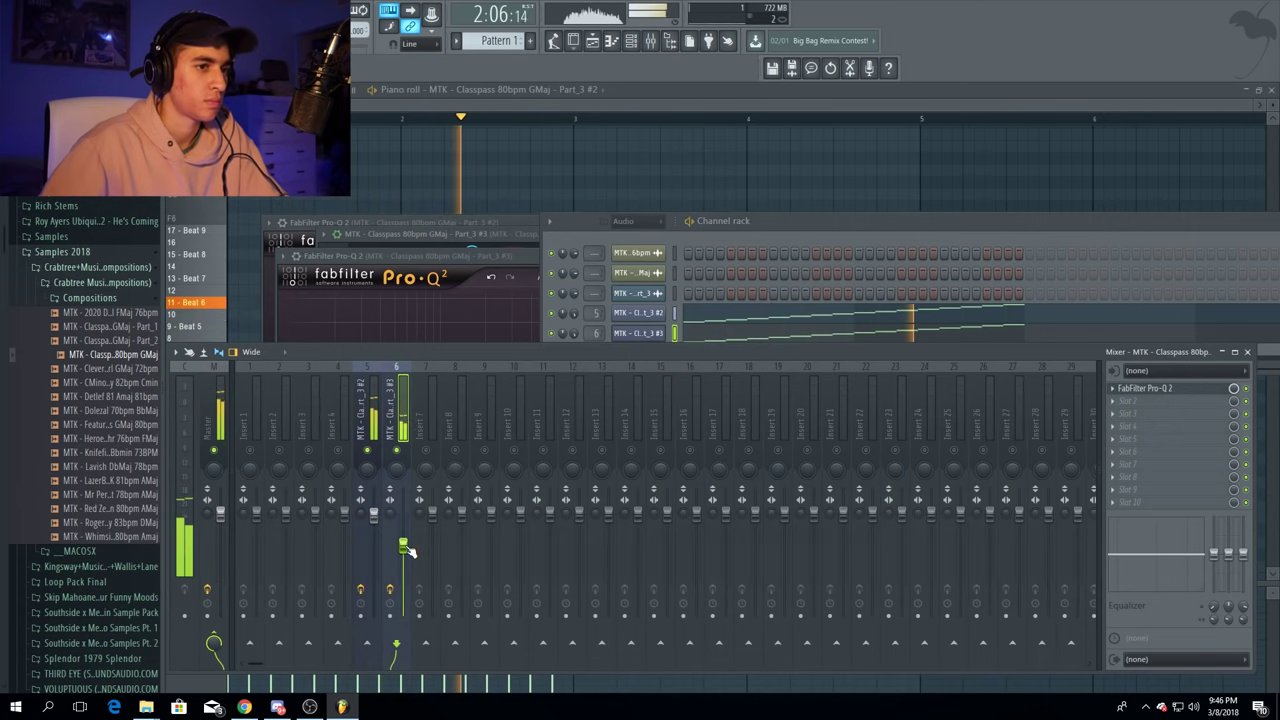
key("space")
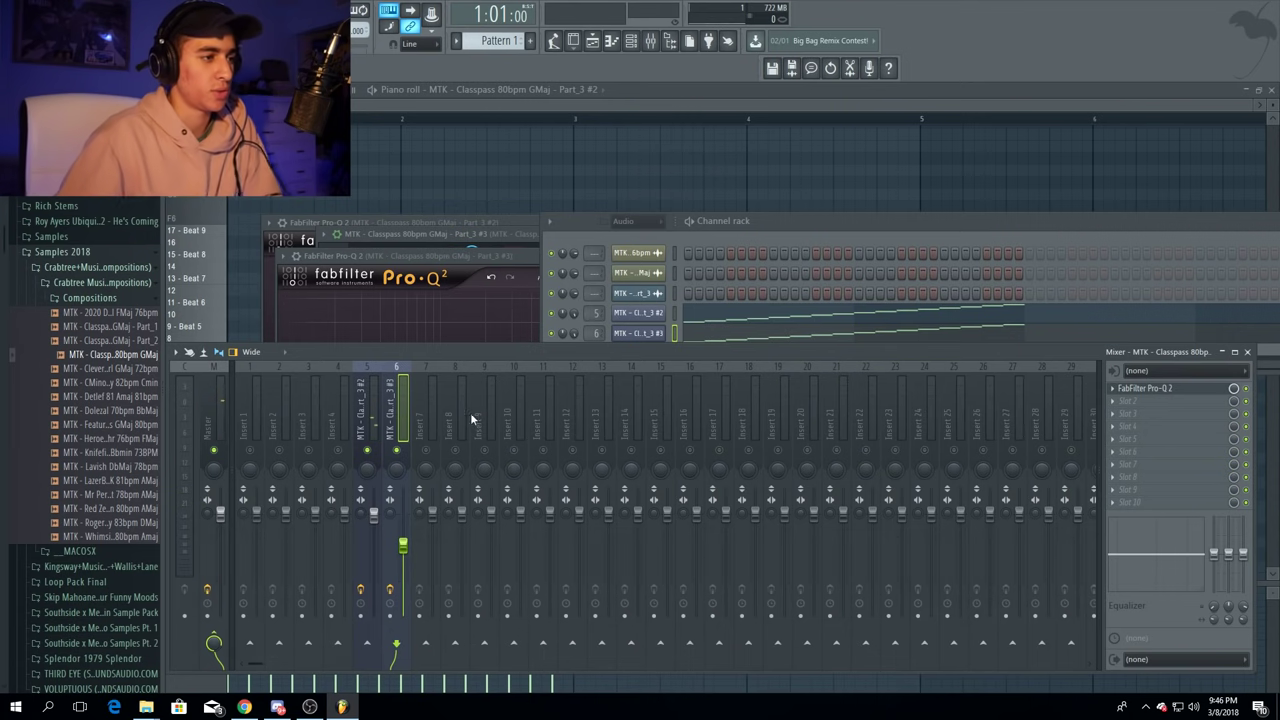
- Add Fruity Reeverb 2 to mixer track 5 and move the channel rack clear of the mixer
left_click(379, 409)
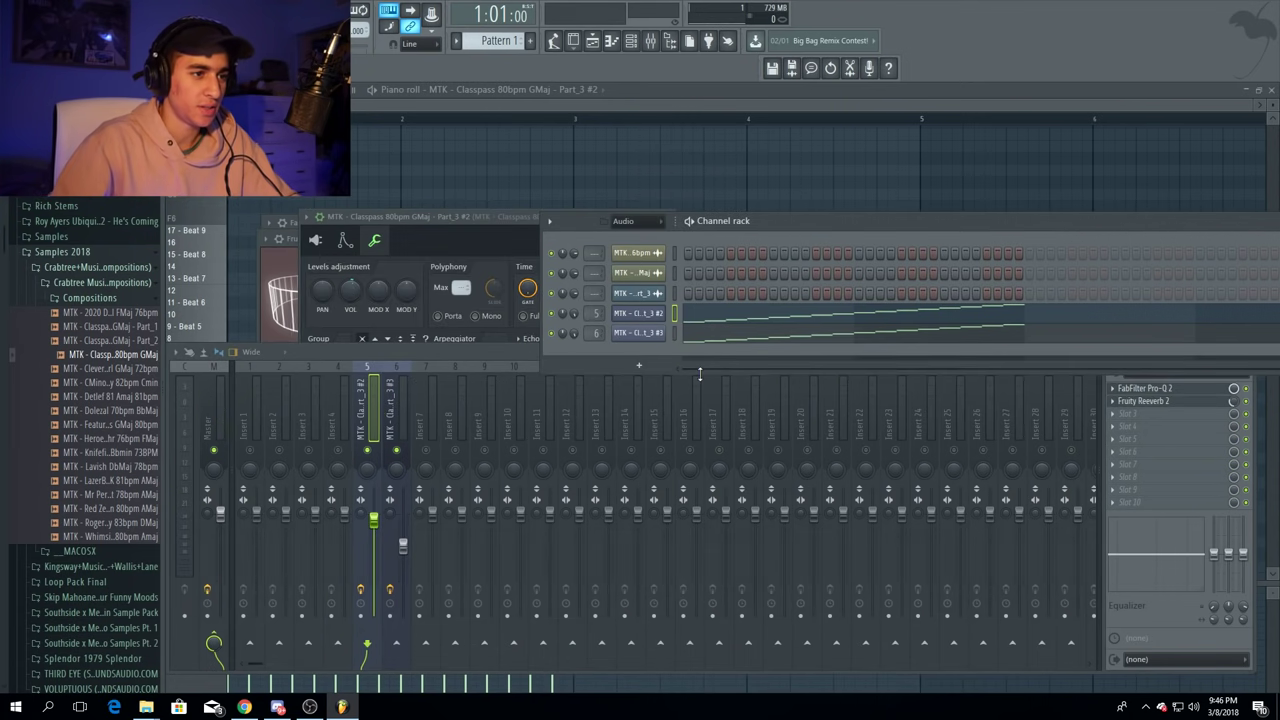
left_click_drag(777, 221, 765, 165)
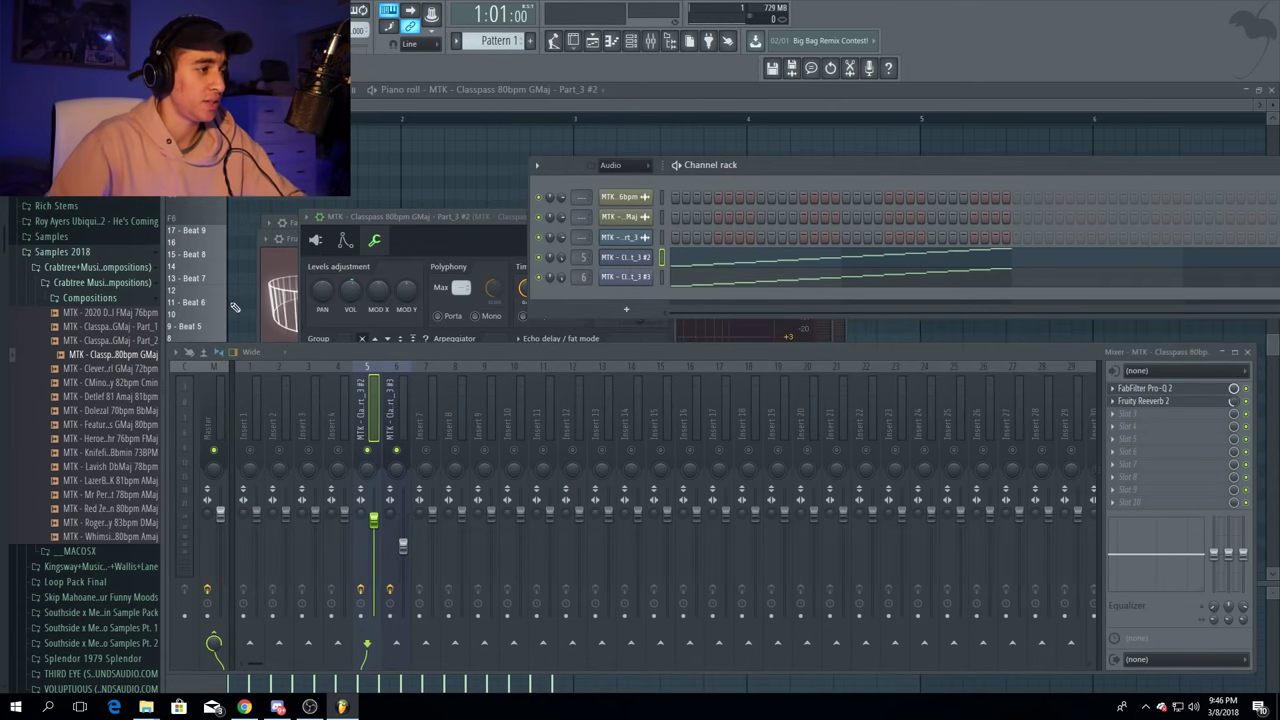
- Add a Fruity Slicer channel to the channel rack
left_click(103, 251)
scroll(62, 345, "up", 3)
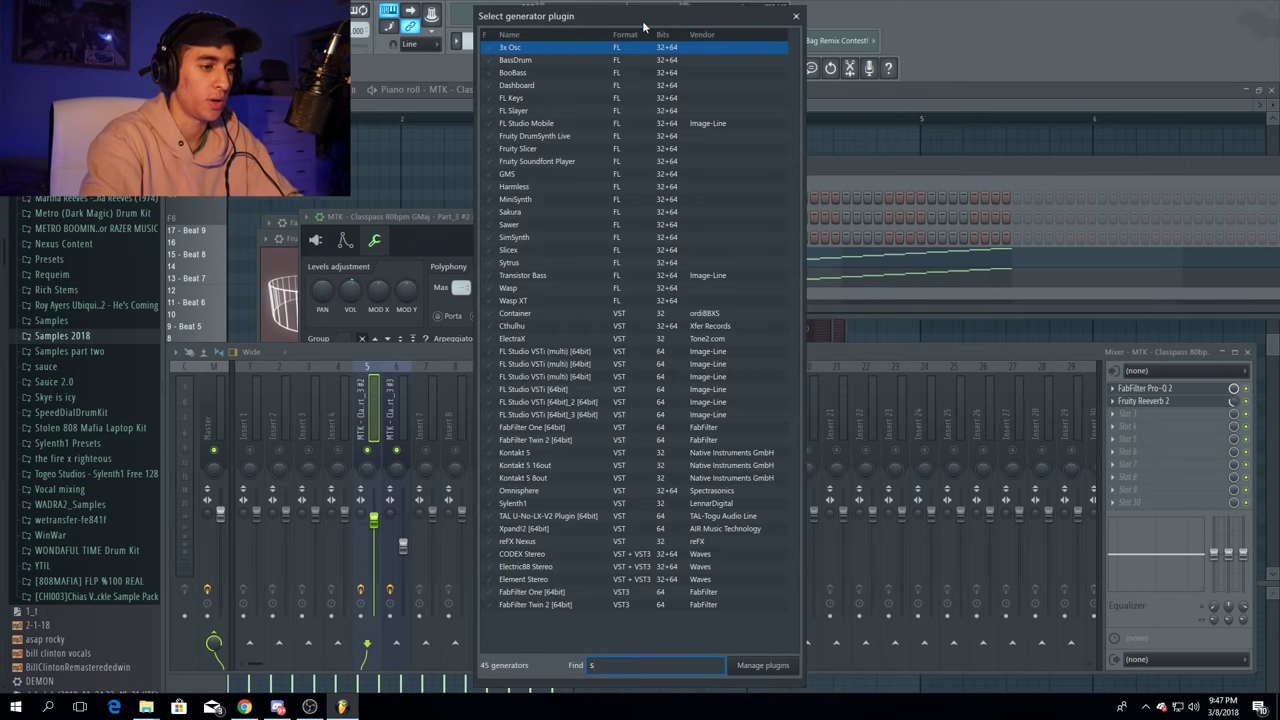
type("Sl")
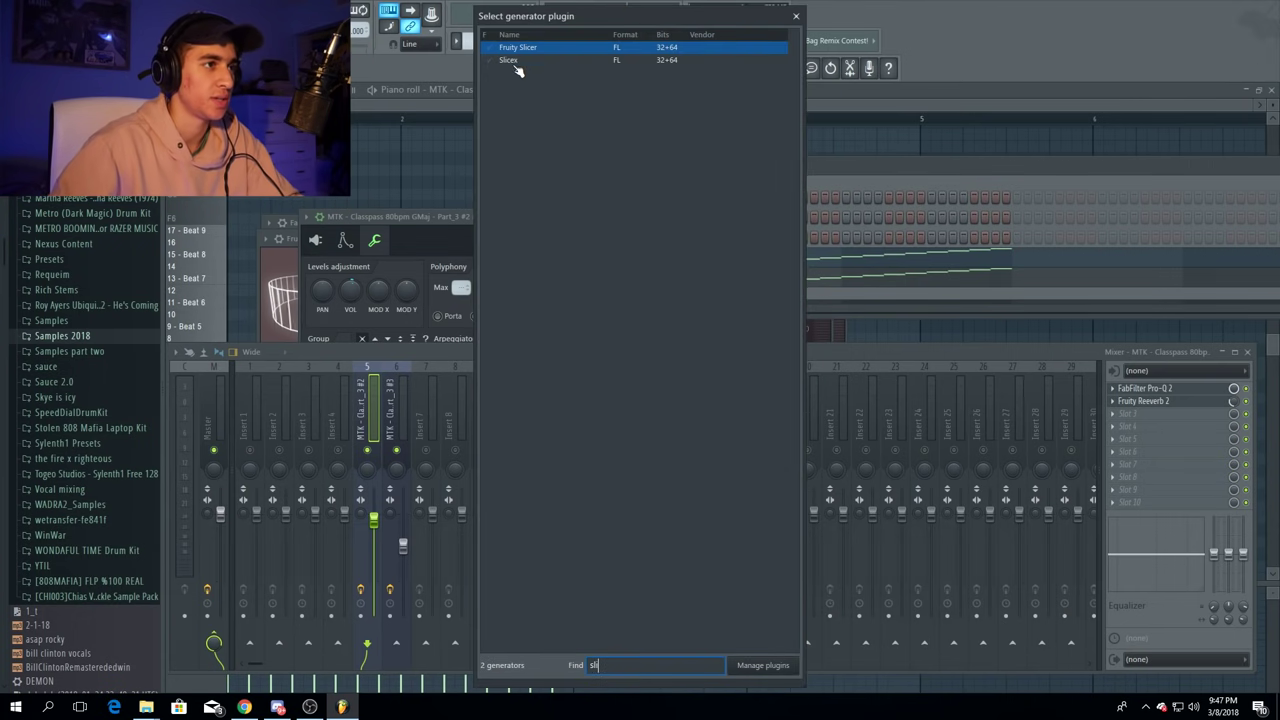
double_click(543, 50)
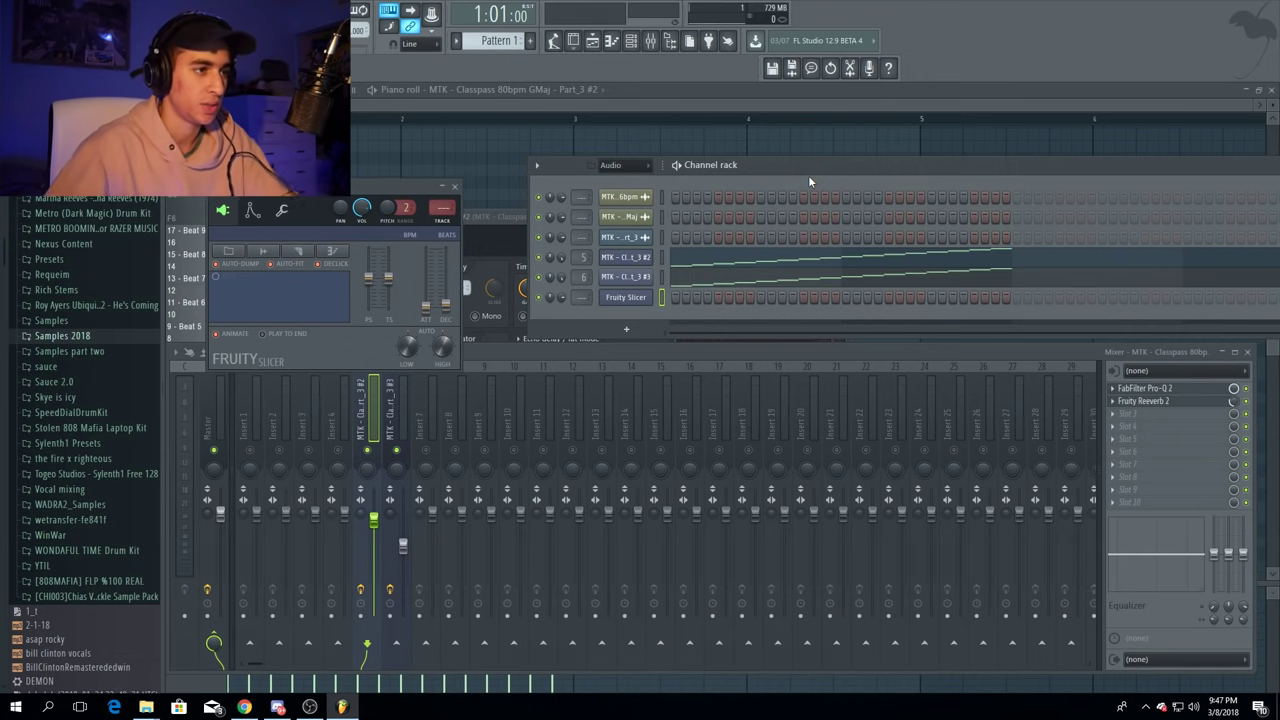
- Load Loop 5 from the mai Drum Kit's Percussive Loops folder into Fruity Slicer
scroll(110, 365, "up", 4)
left_click(60, 335)
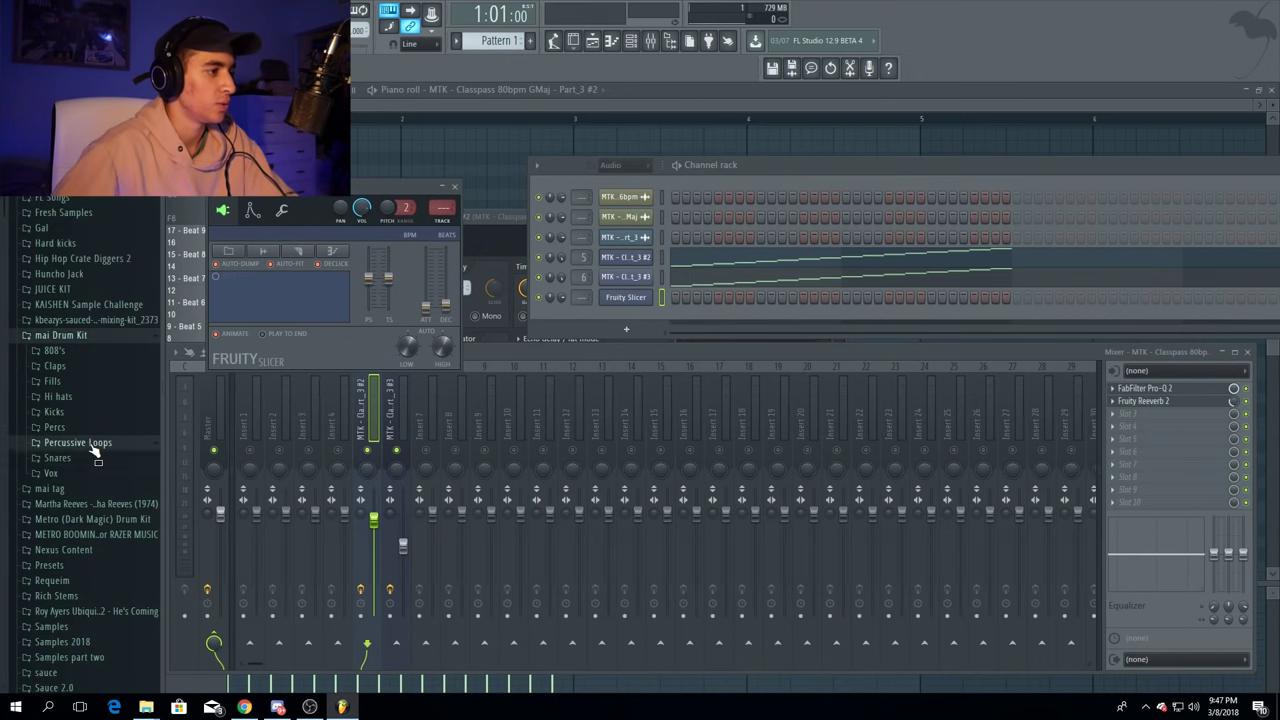
left_click(90, 443)
left_click(87, 432)
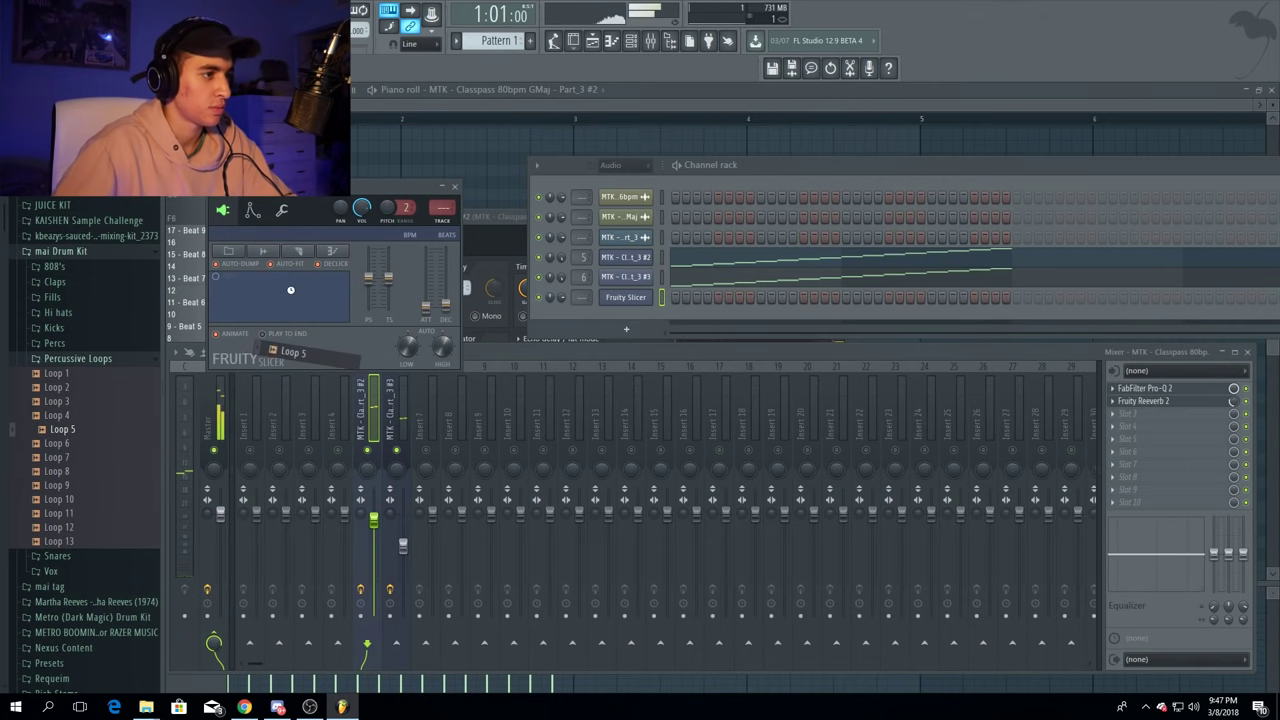
left_click_drag(290, 290, 290, 292)
- View the Loop 5 slices in the piano roll and hear them with the sample layers in playback
left_click(914, 300)
scroll(657, 263, "up", 5)
scroll(590, 264, "down", 2)
right_click(579, 230)
scroll(660, 190, "up", 6)
left_click_drag(684, 380, 1082, 74)
key("space")
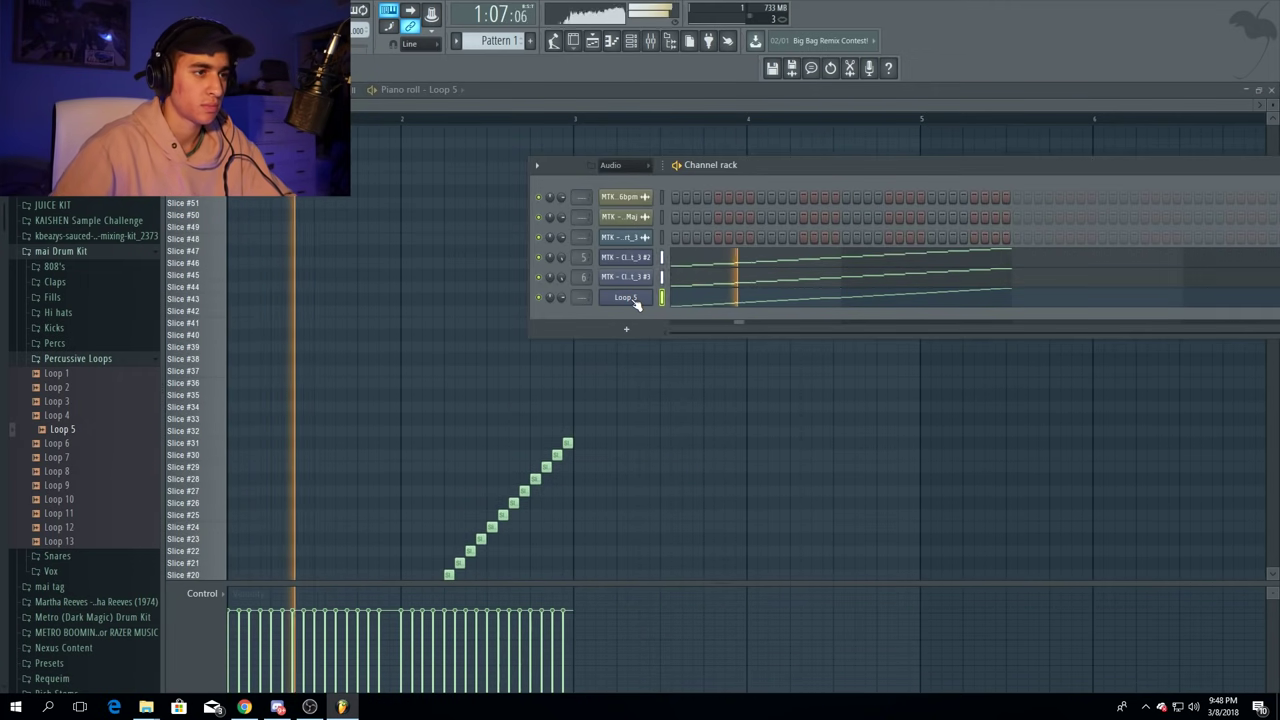
key("space")
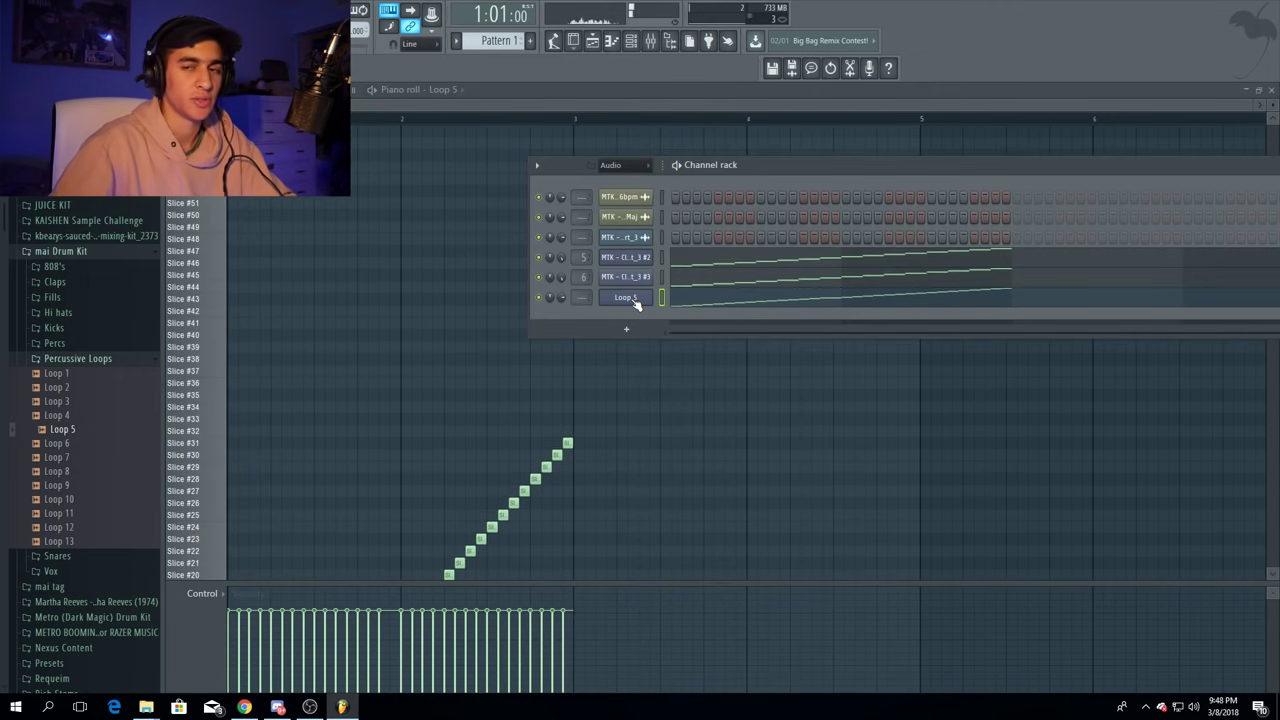
- Review the Loop 5 channel's time shift setting and check its timing in playback
left_click(628, 298)
left_click(282, 211)
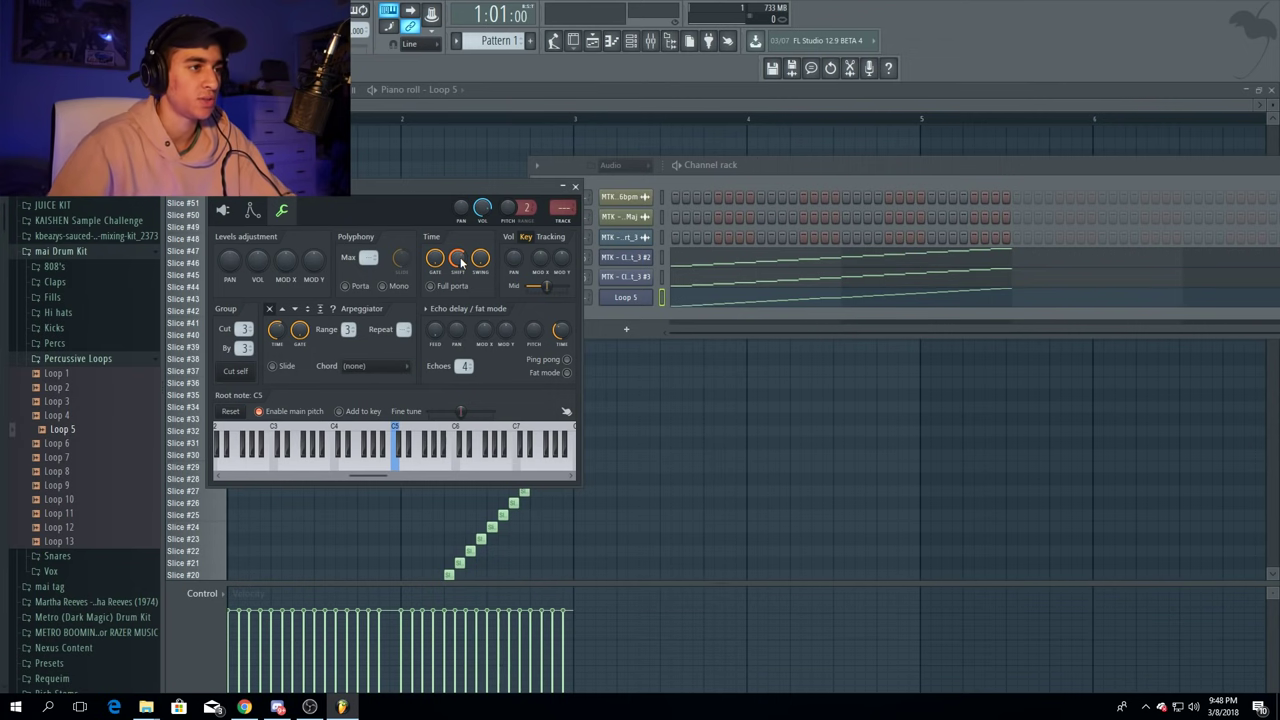
left_click(789, 164)
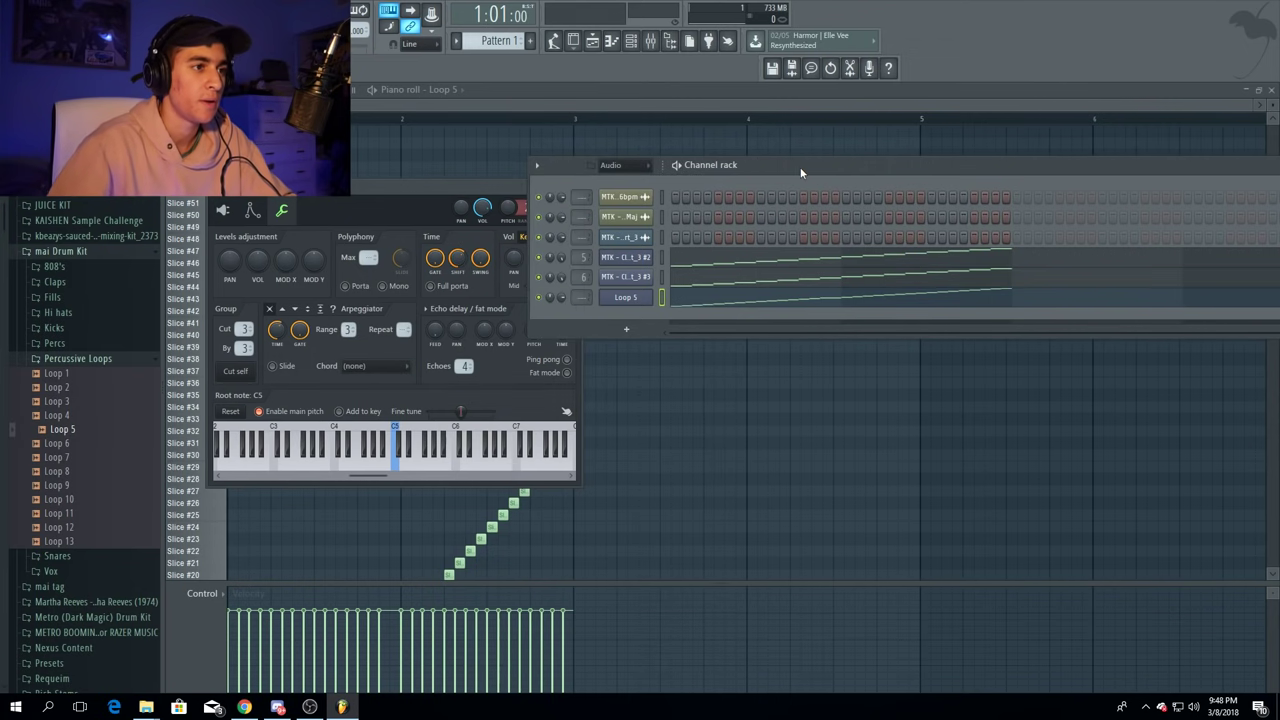
key("space")
left_click(625, 302)
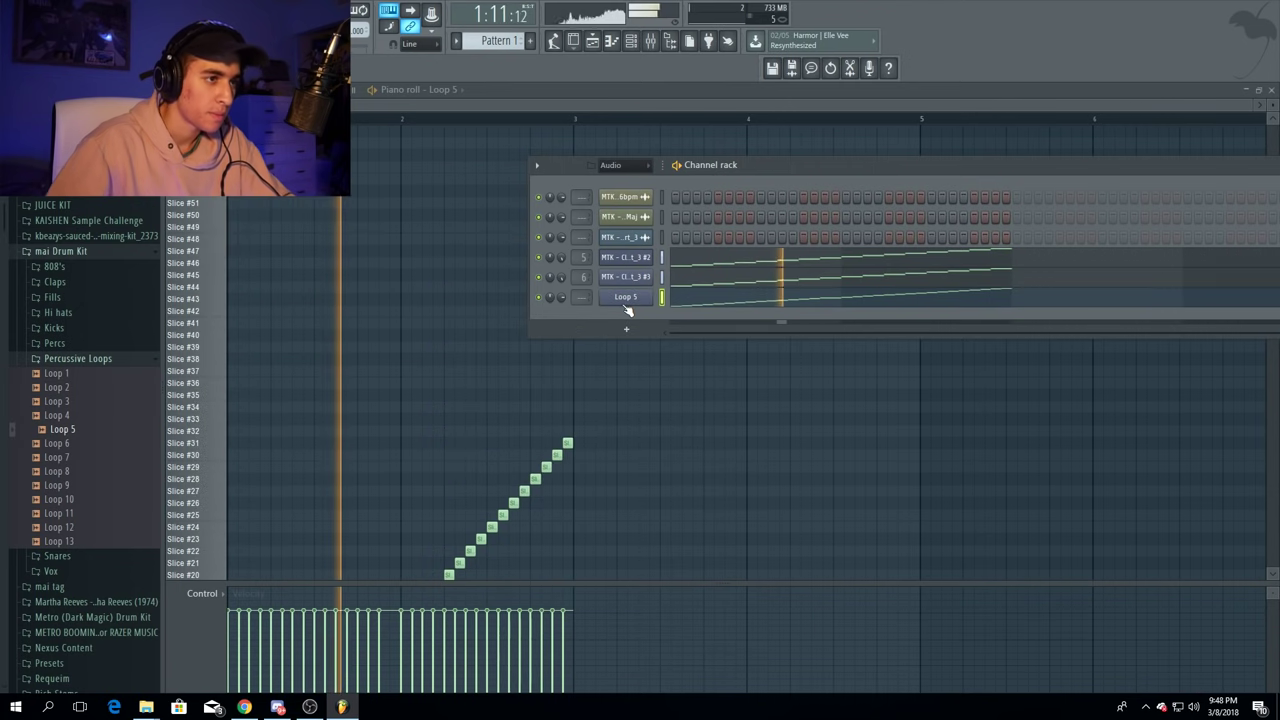
- Route Loop 5 to mixer track 7, reducing the track's middle and high EQ bands and slightly lowering its volume
left_click(625, 303)
key("ctrl+l")
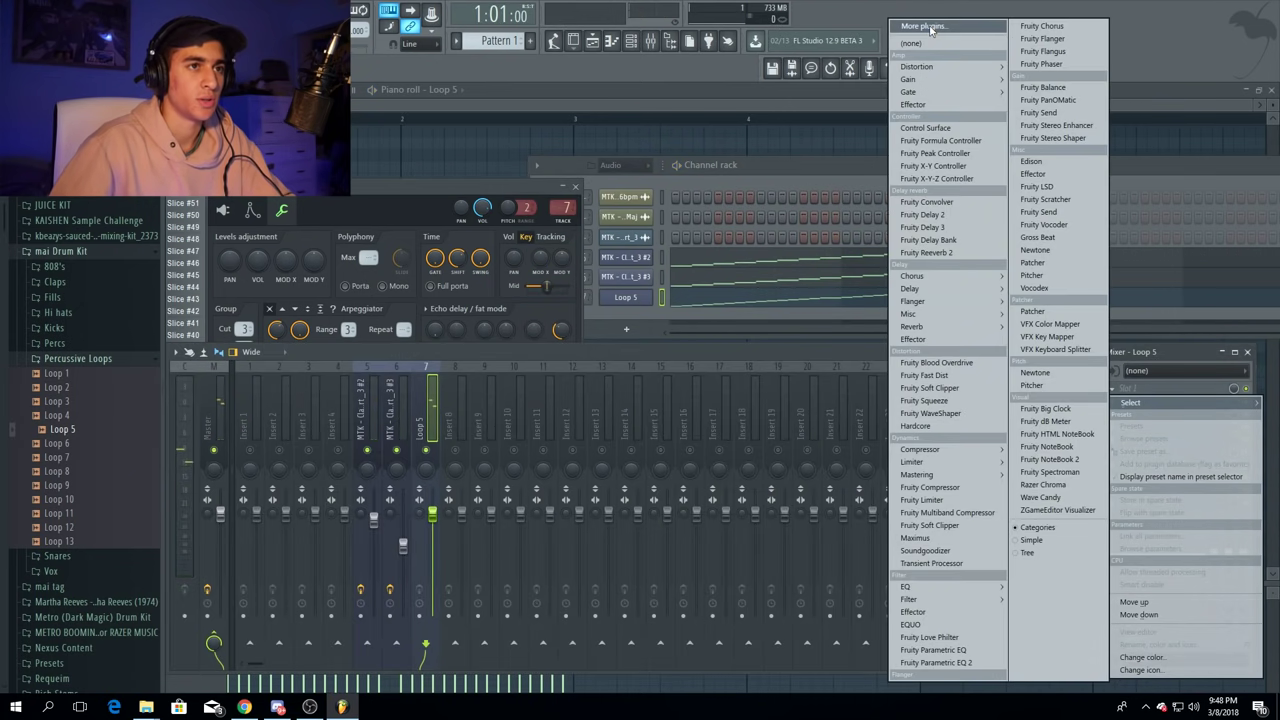
left_click(1168, 314)
key("space")
mouse_move(433, 516)
left_mouse_down()
mouse_move(434, 530)
mouse_move(434, 514)
left_mouse_up()
- Open the Loop 5 slicer's main settings and check its sound in playback
left_click(627, 305)
left_click(223, 210)
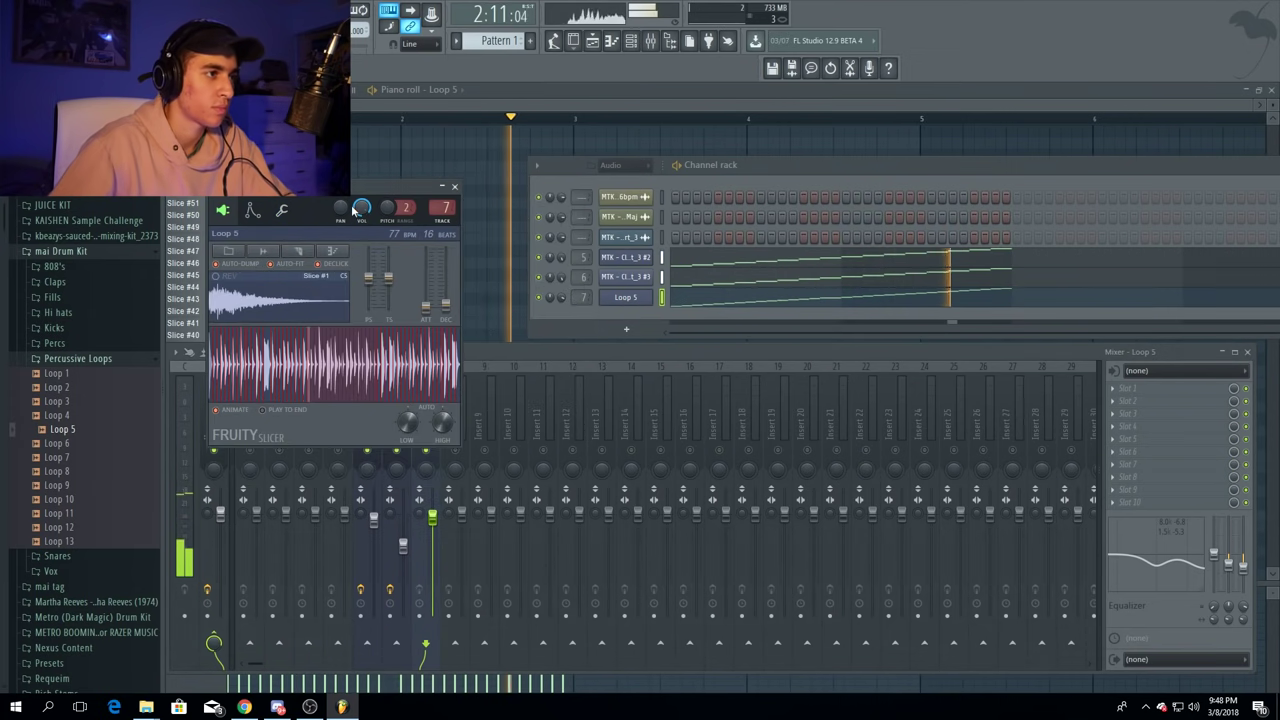
key("space")
- Add Perc Snare from the mai Drum Kit's Snares folder and place hits on steps 5, 13, 21 and 29
left_click(117, 360)
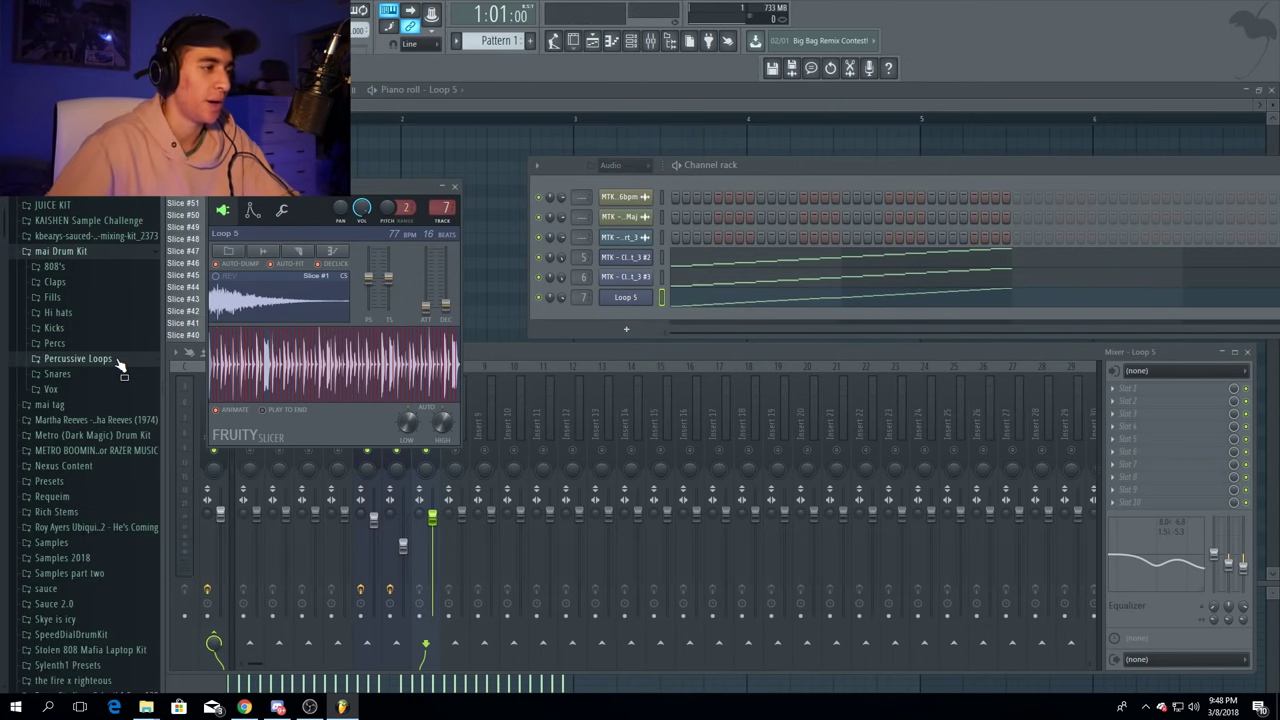
left_click(78, 374)
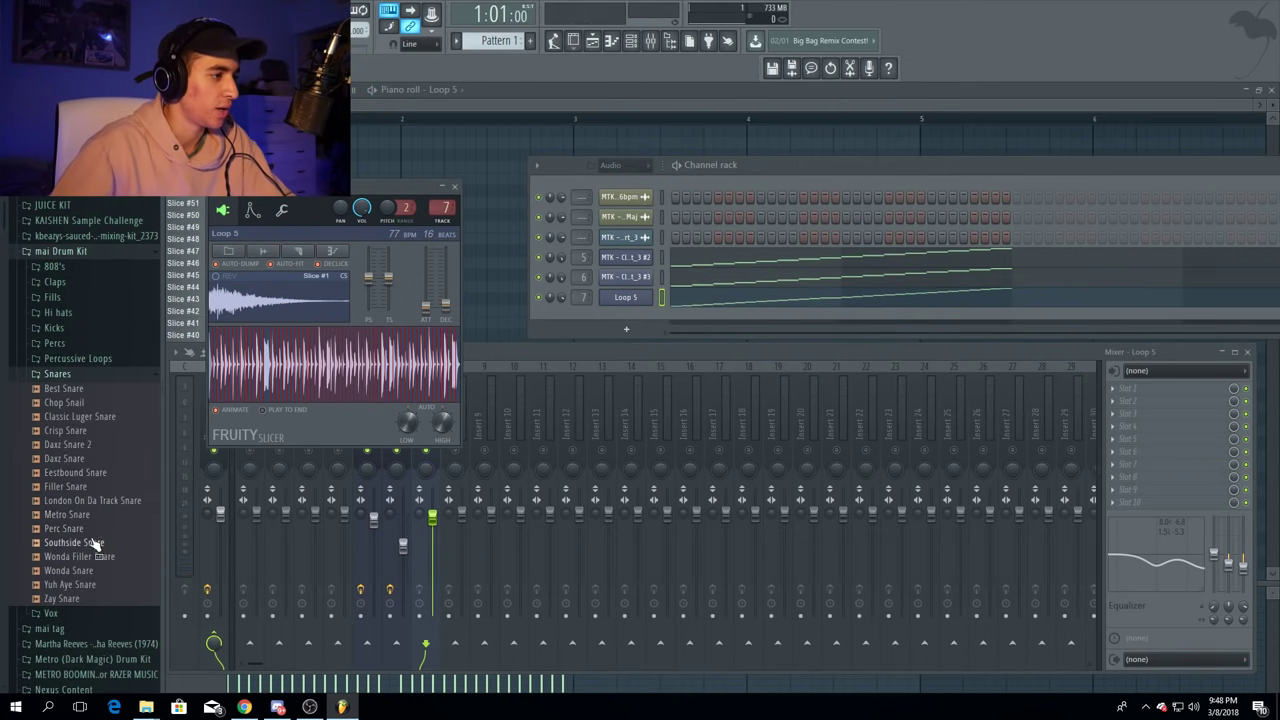
left_click_drag(72, 535, 719, 327)
key("space")
left_click(718, 317)
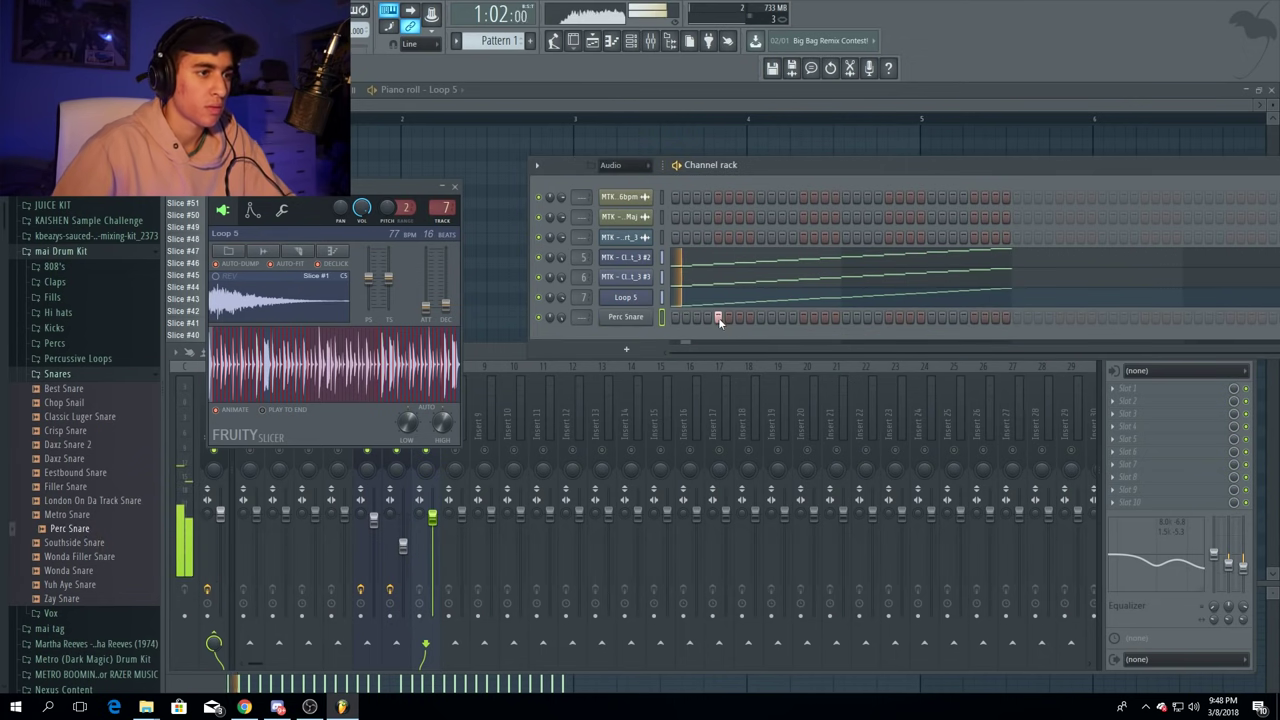
left_click(889, 317)
left_click(974, 317)
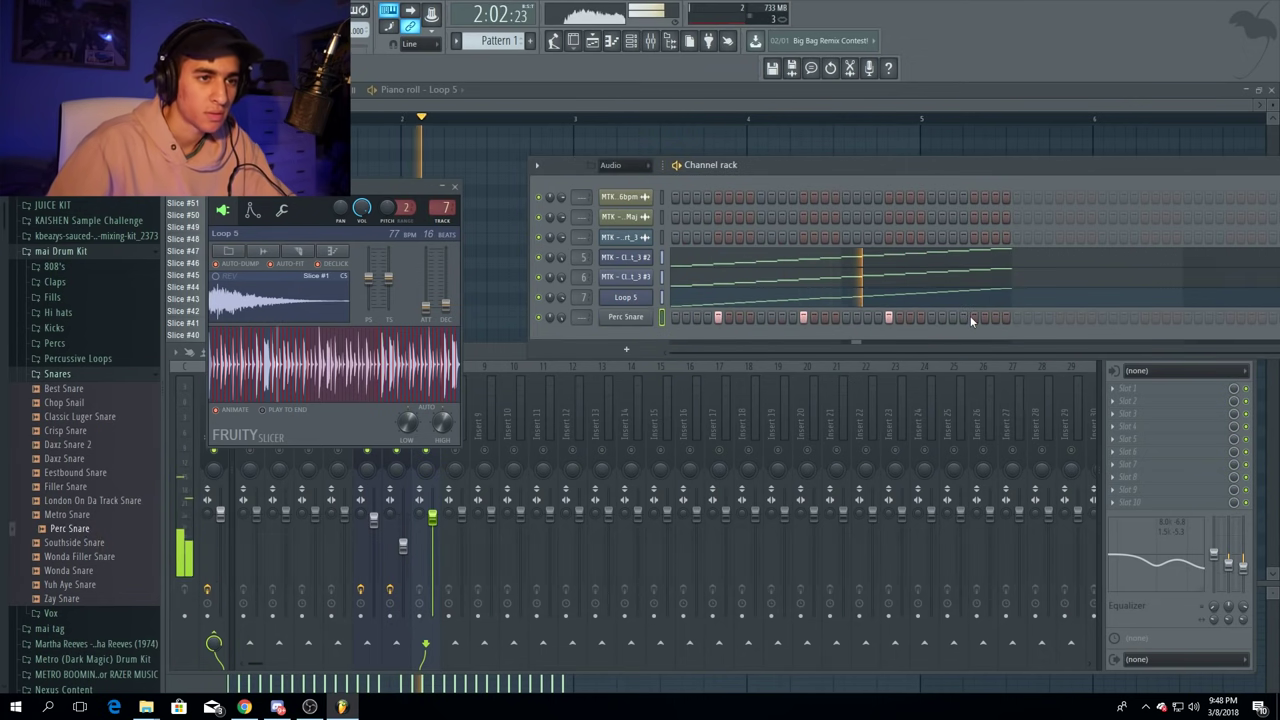
- Add Wonda Eest Kick from the Kicks folder and place hits on steps 1, 4, 7, 17, 23 and 28
left_click(86, 373)
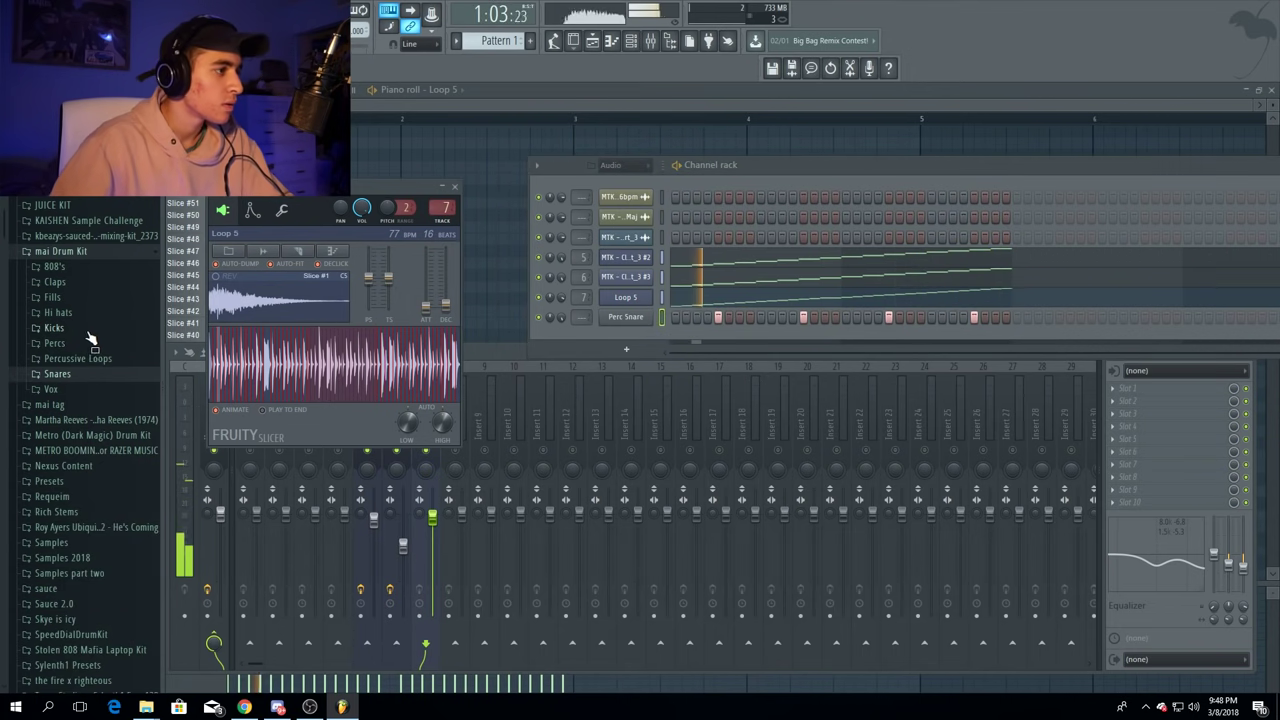
left_click(55, 328)
left_click_drag(80, 398, 706, 336)
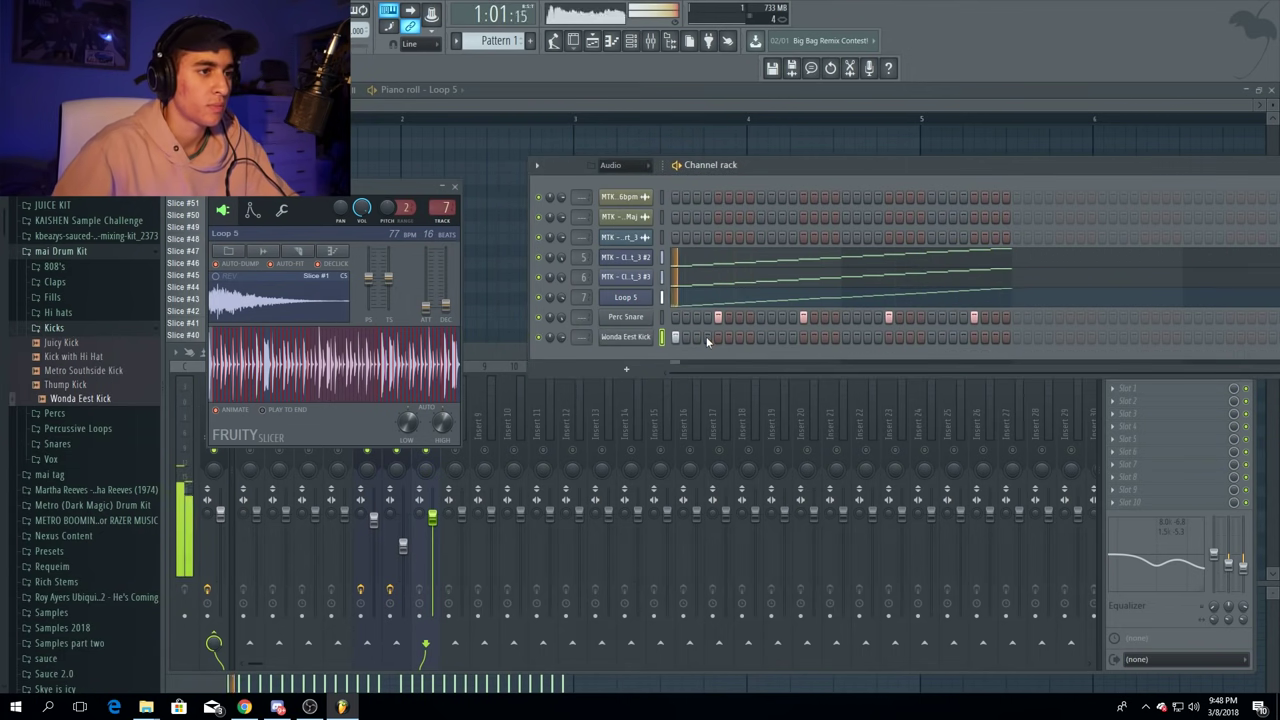
left_click(739, 337)
left_click(846, 337)
left_click(910, 337)
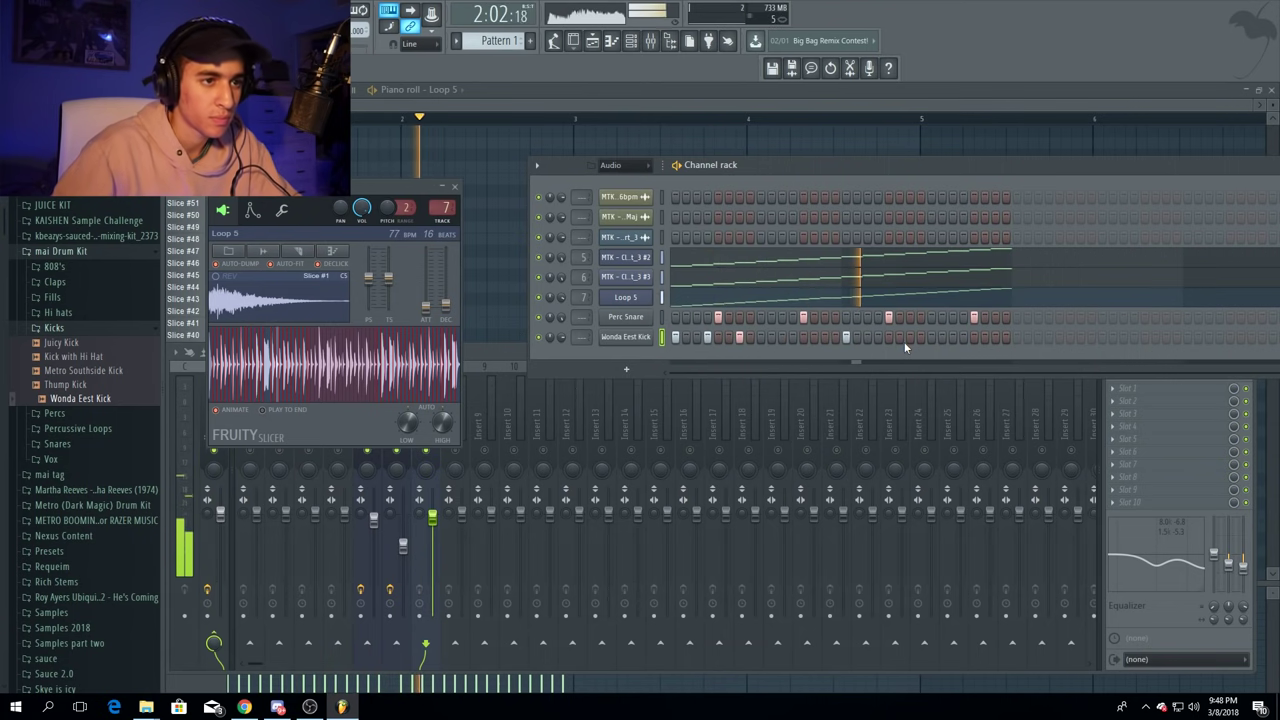
left_click(962, 337)
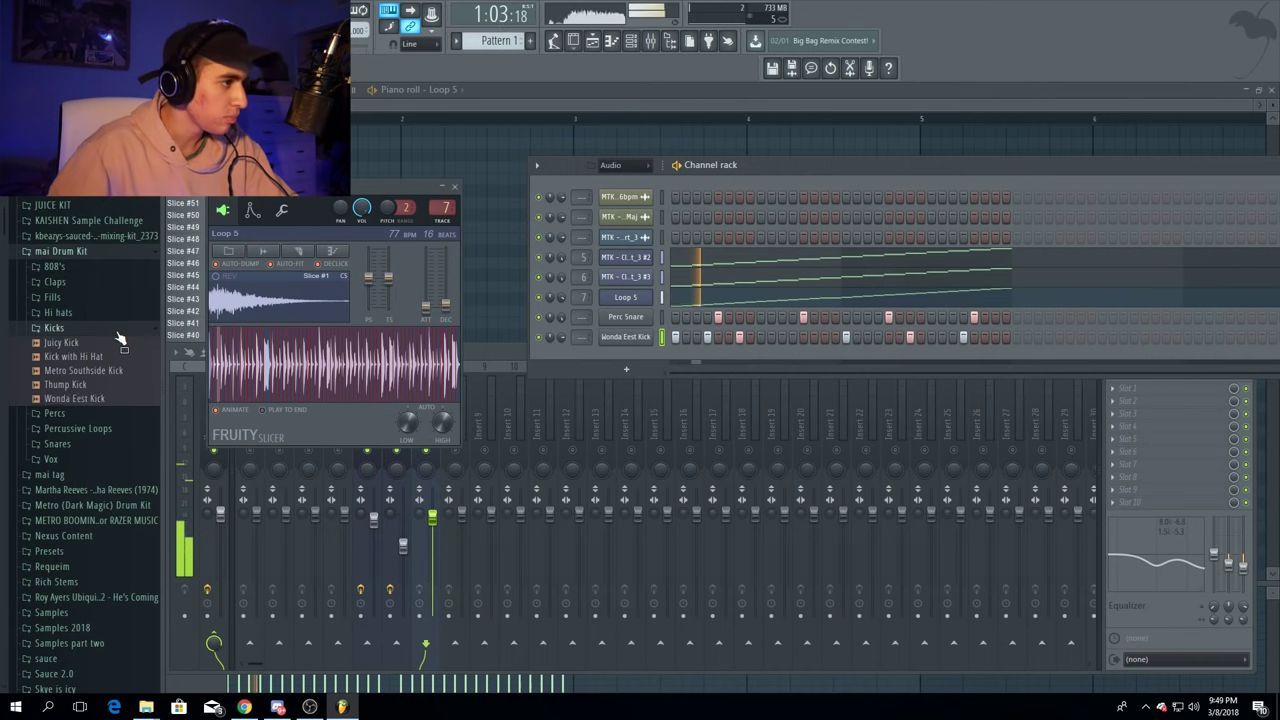
- Add hat and ride samples from the IAMKRT DRUM KIT VOL 2 Cymbals folder, routed to mixer tracks 8, 9 and 10
left_click(60, 252)
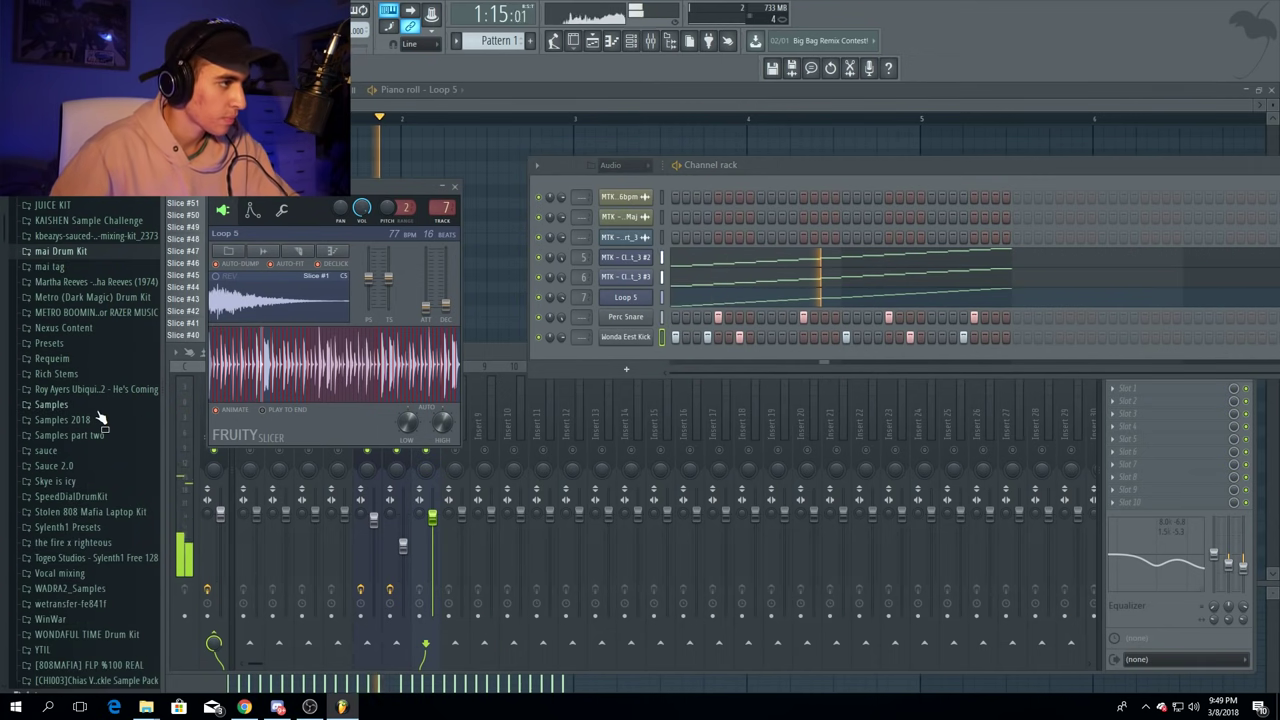
scroll(100, 418, "up", 2)
scroll(100, 418, "down", 2)
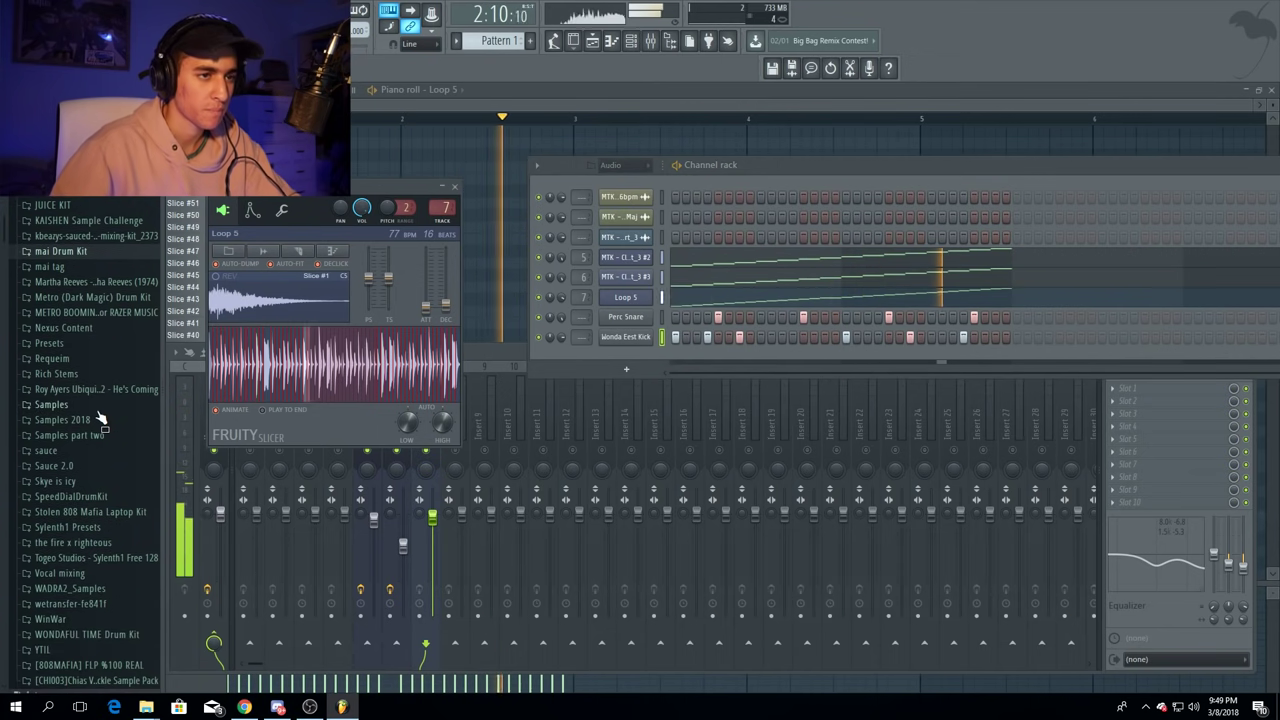
key("space")
scroll(72, 372, "down", 3)
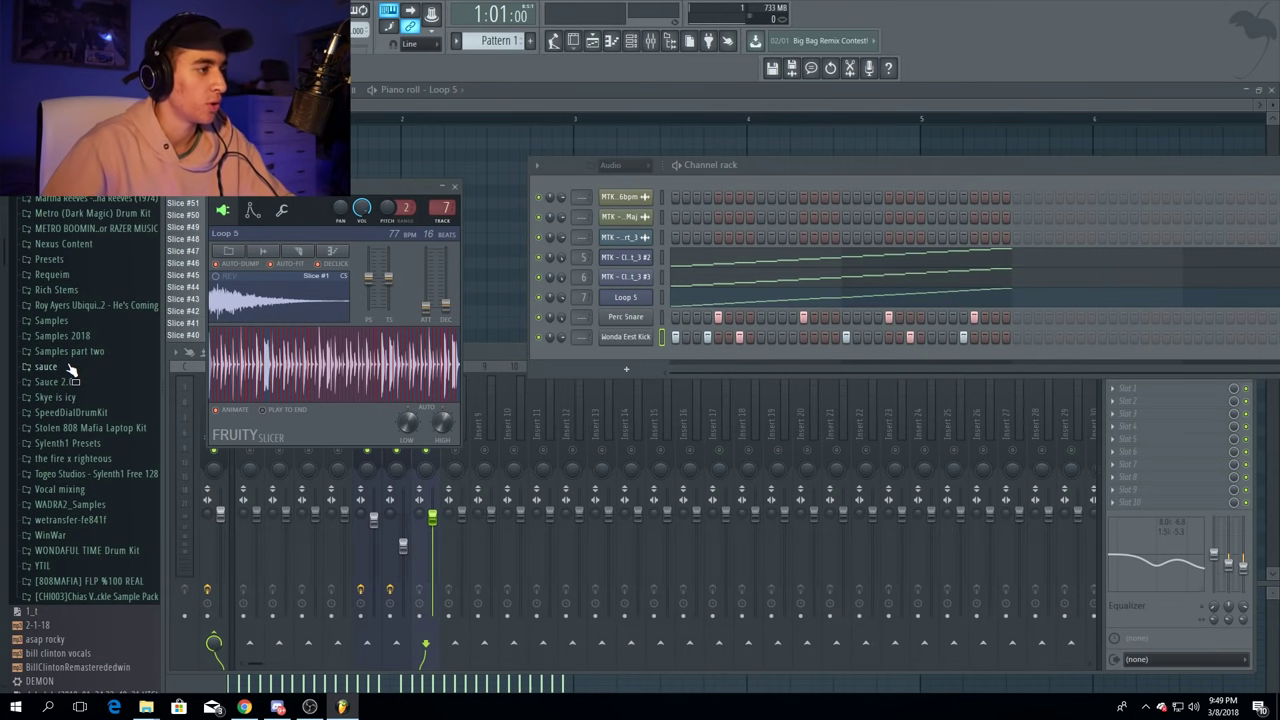
scroll(75, 368, "down", 3)
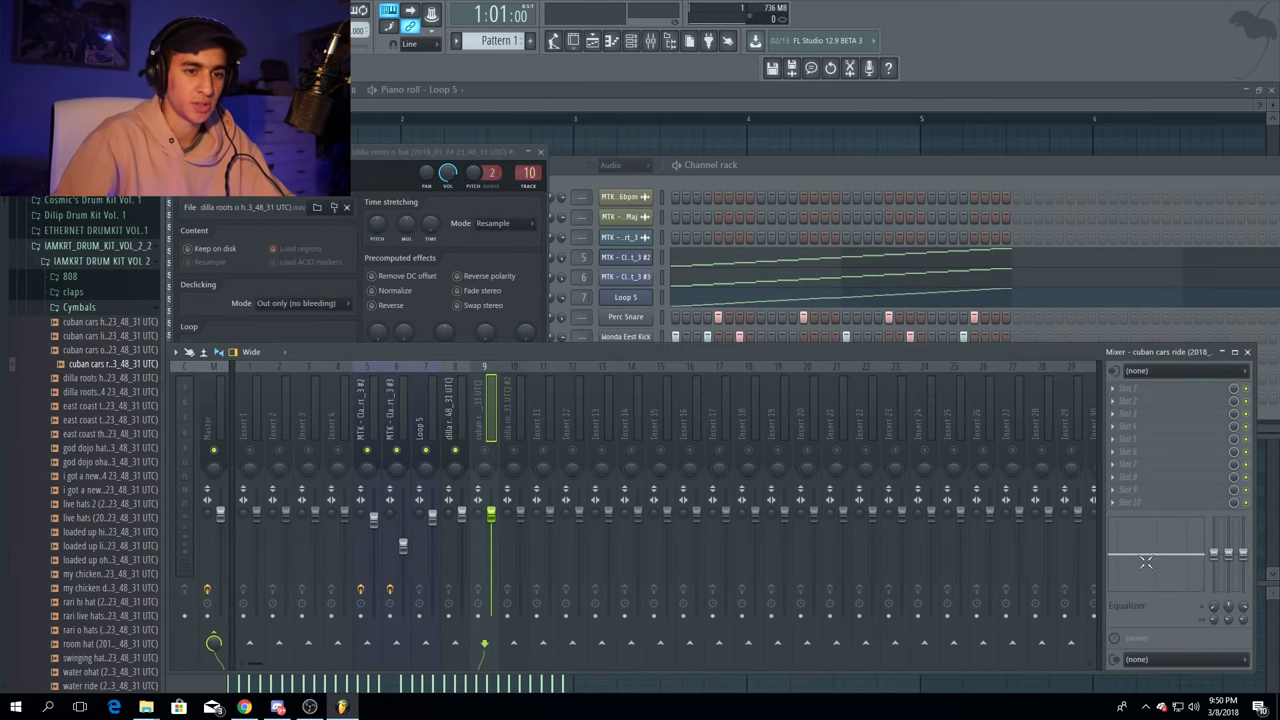
- Place the cuban cars ride on every fourth step and lower the volumes of mixer tracks 8 and 9
key("space")
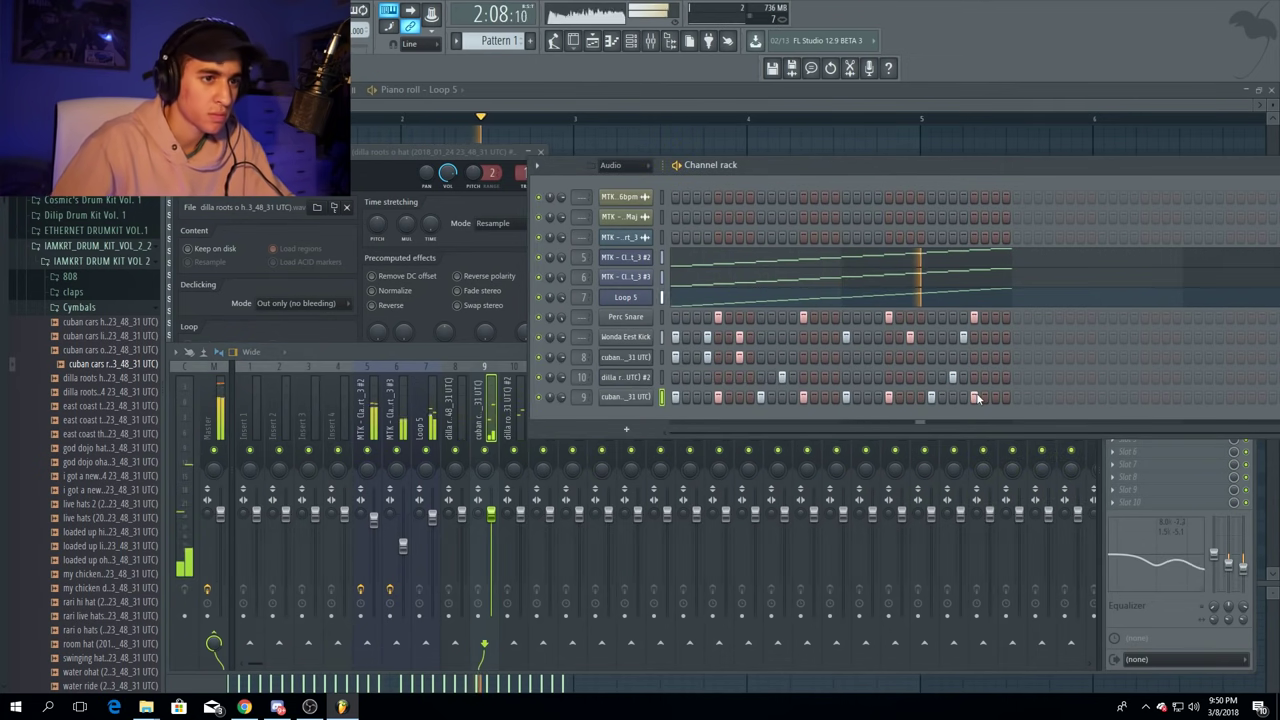
left_click(633, 402)
left_click(633, 402)
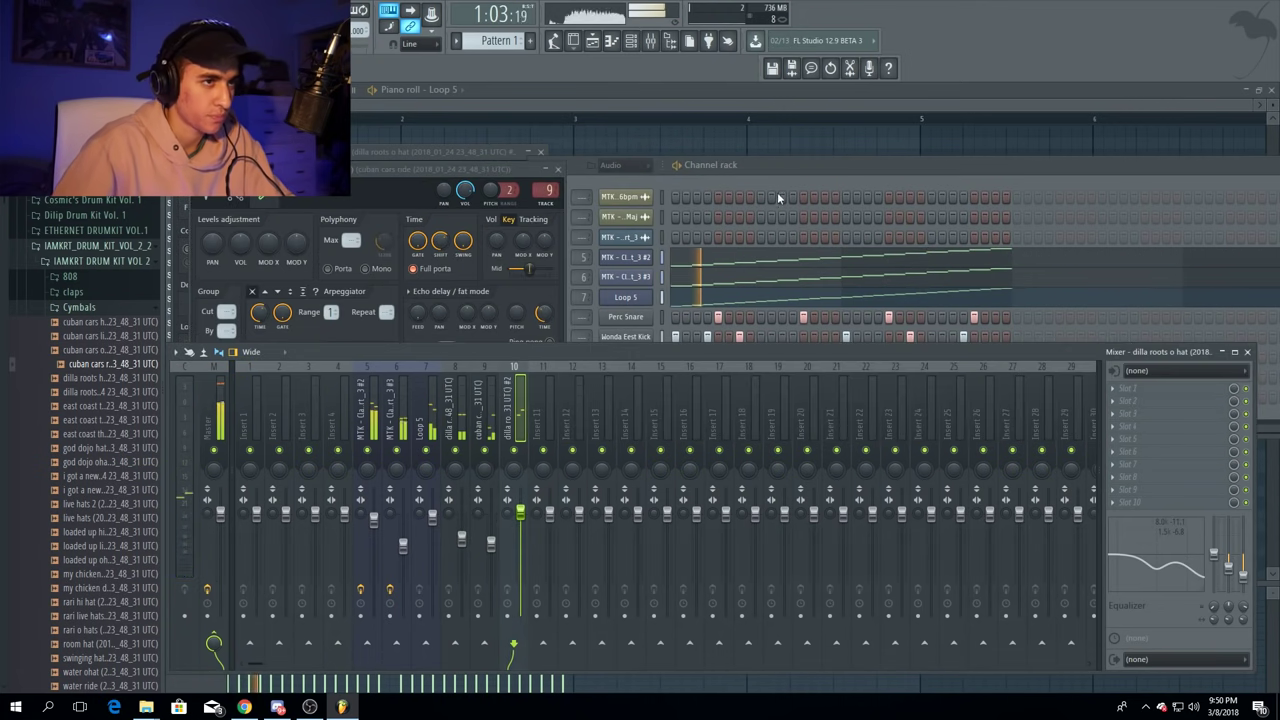
- Save the project and stop playback with the channel rack in front of the mixer
left_click(815, 159)
key("ctrl+s")
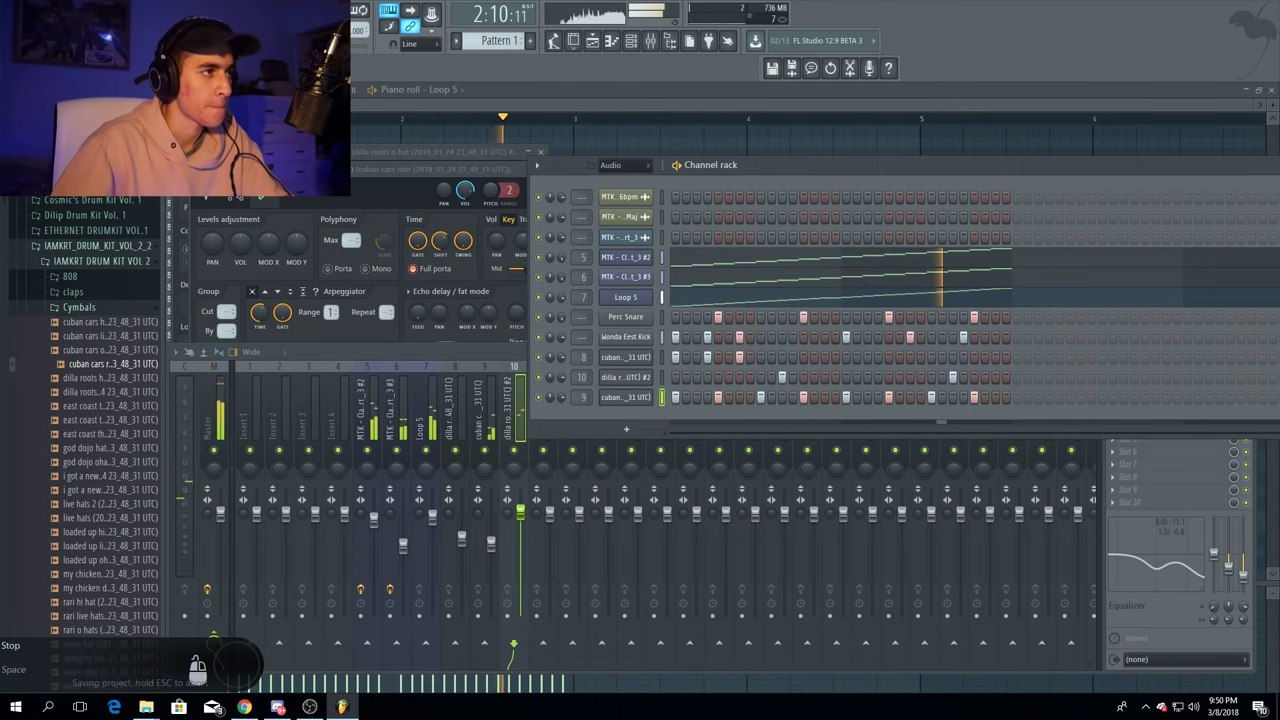
key("space")
- Load the Temptated bass from the Instruments packs and place a note at A5 in its piano roll
left_click(108, 248)
scroll(113, 360, "up", 3)
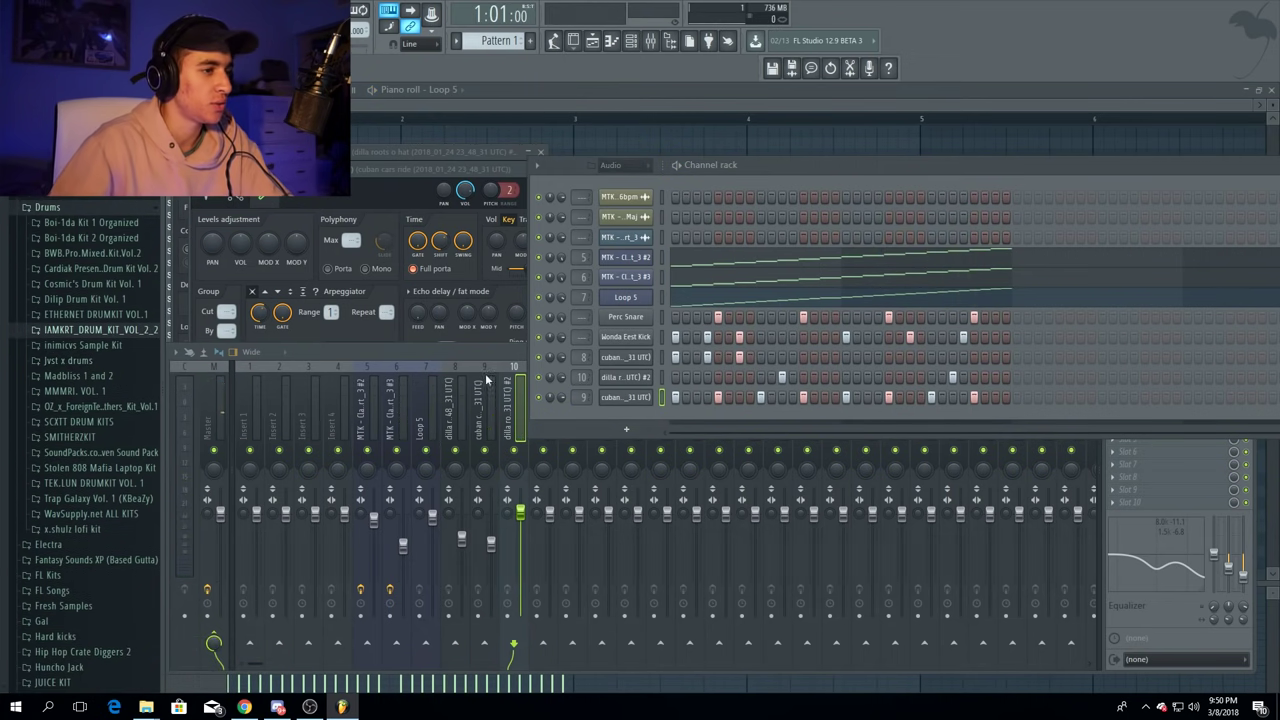
left_click(60, 207)
left_click(60, 170)
left_click(38, 401)
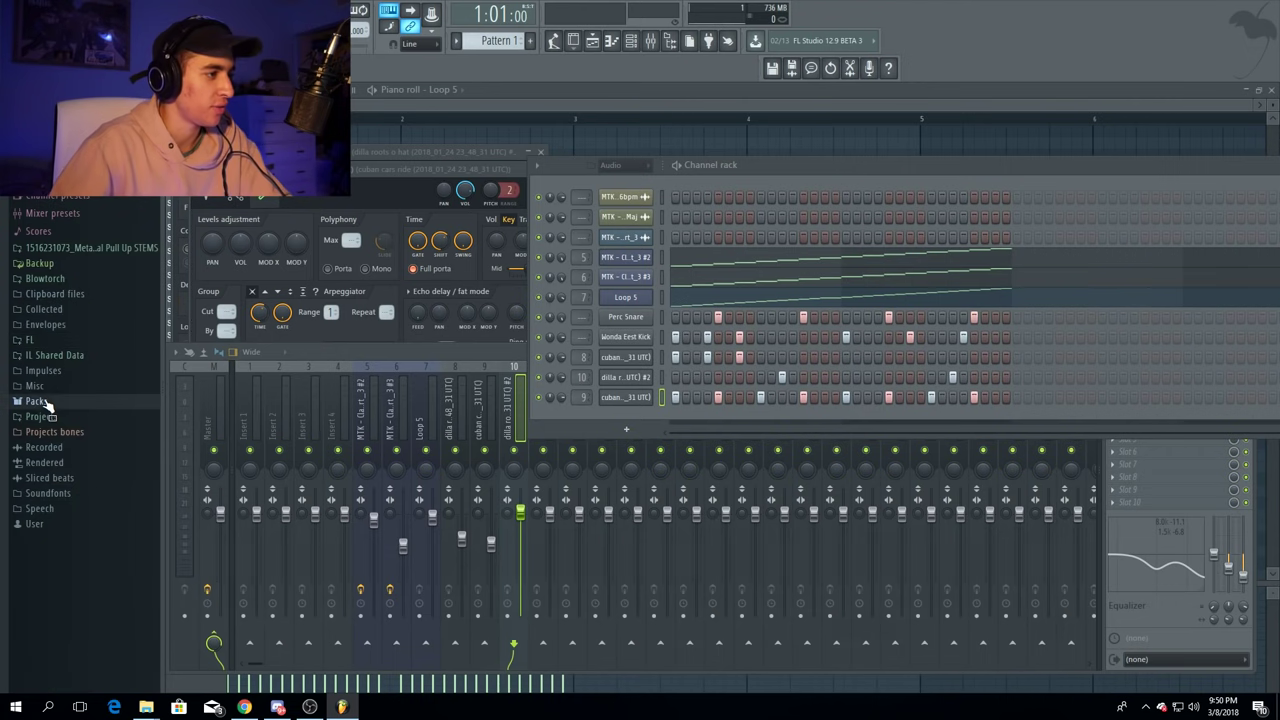
left_click(60, 447)
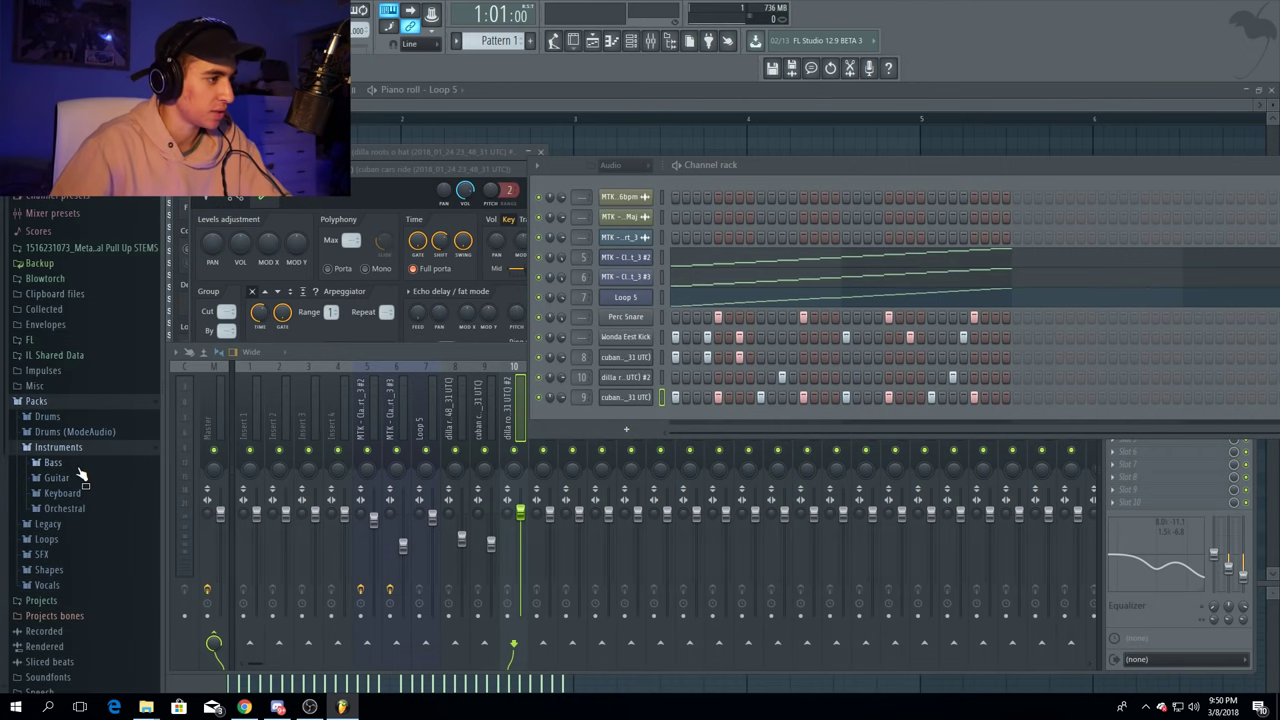
scroll(257, 460, "down", 6)
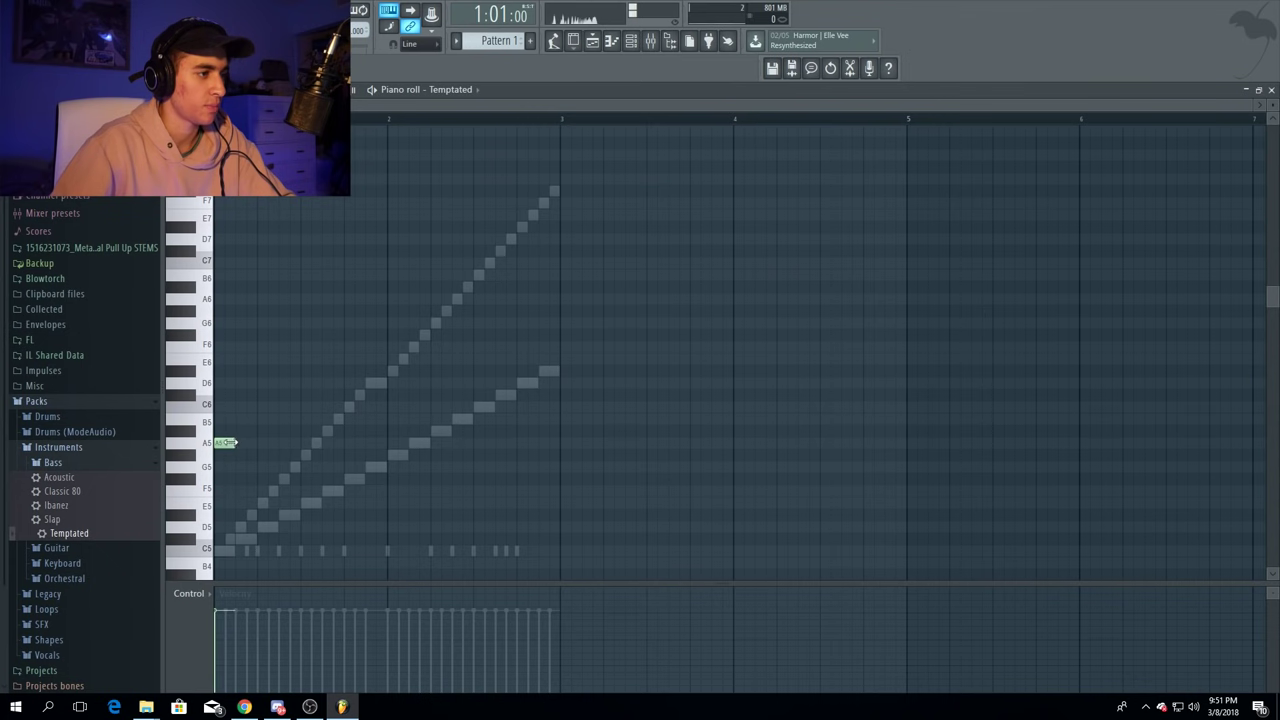
- Lengthen the Temptated bass note to one bar and transpose it up to D#6, auditioning it in playback
key("space")
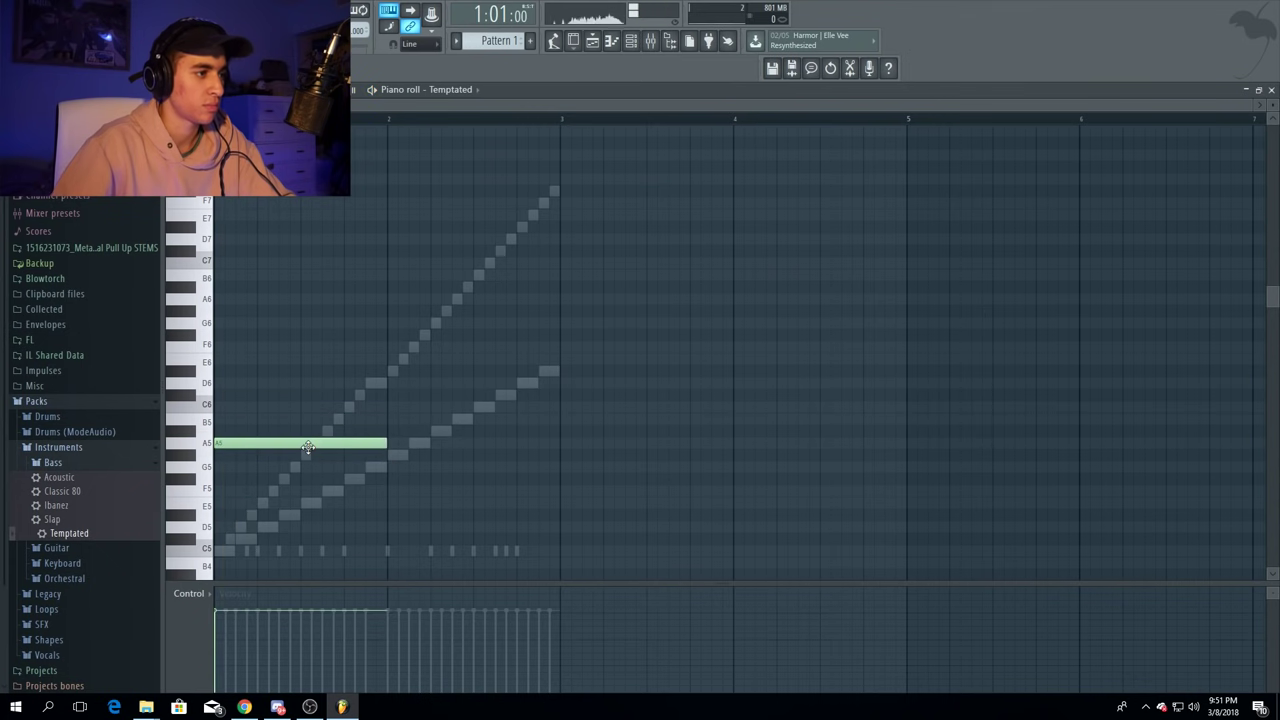
key("shift+Up")
key("shift+Up")
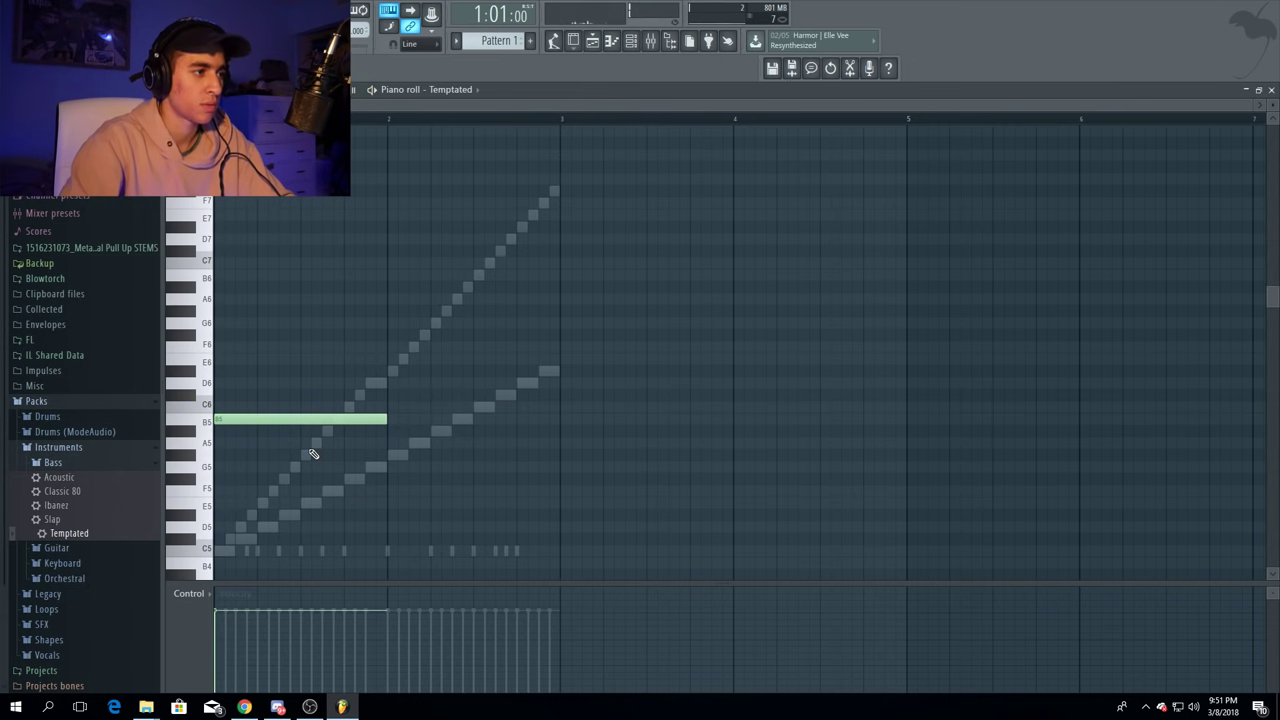
key("shift+Up")
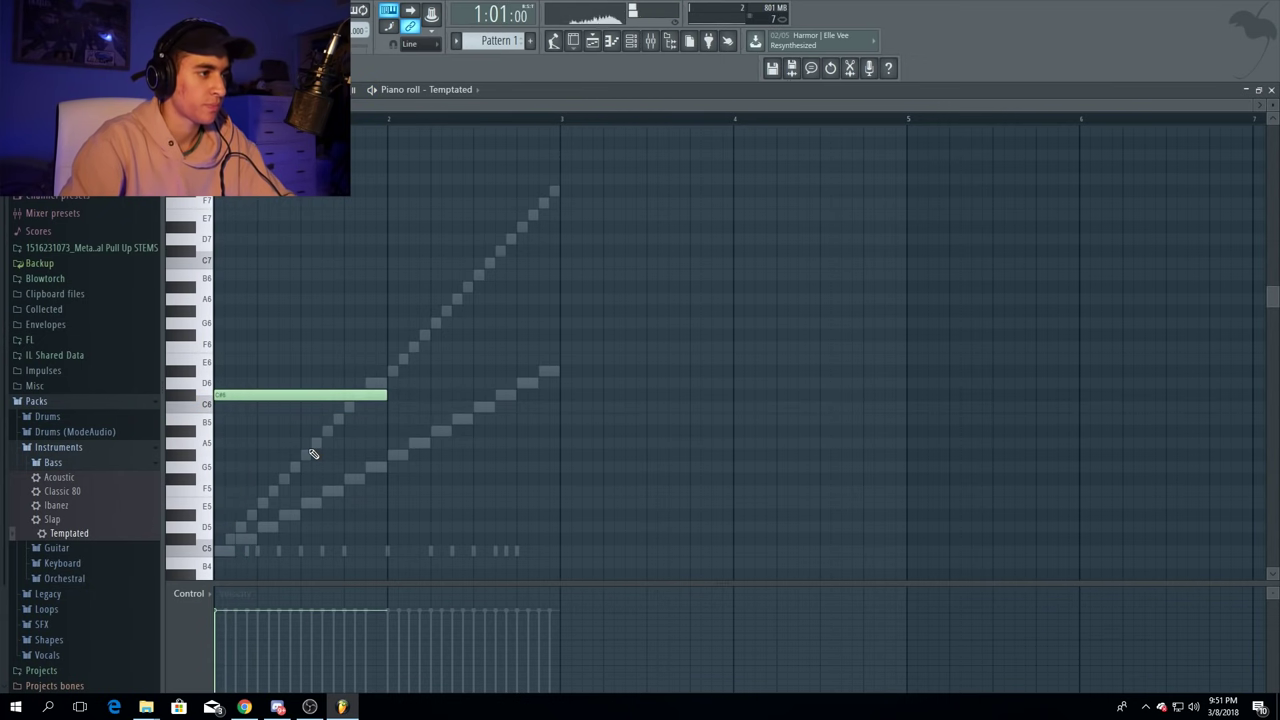
key("shift+Up")
key("shift+Up")
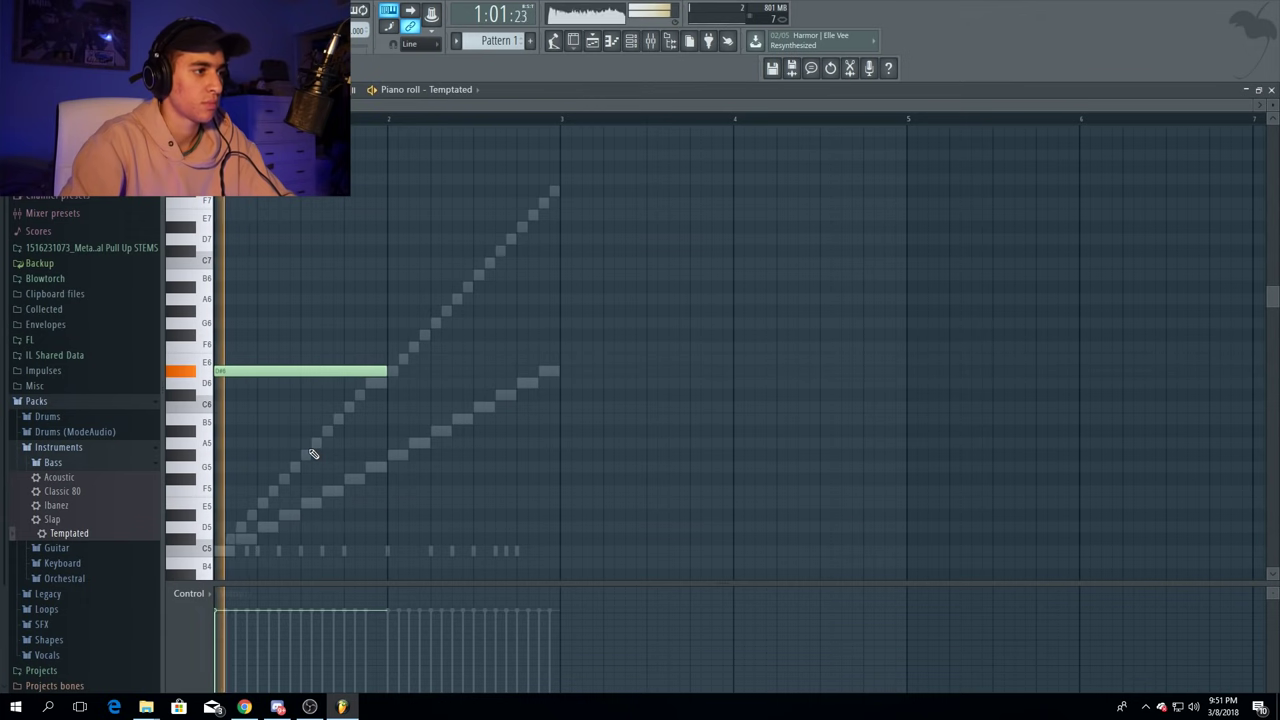
- Build a stepped bass phrase from E6, F#6 and G6 in bar 1, trimming the first two notes to end where the next begins
key("shift+Up")
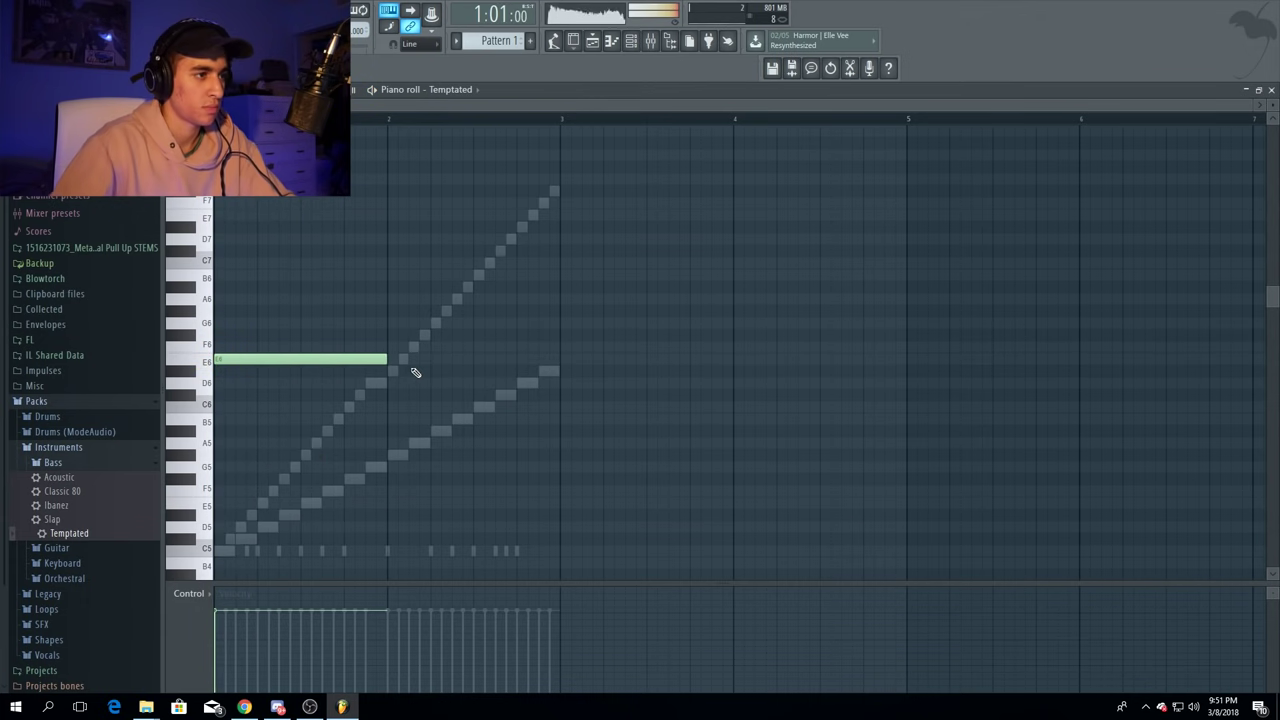
scroll(300, 355, "up", 4)
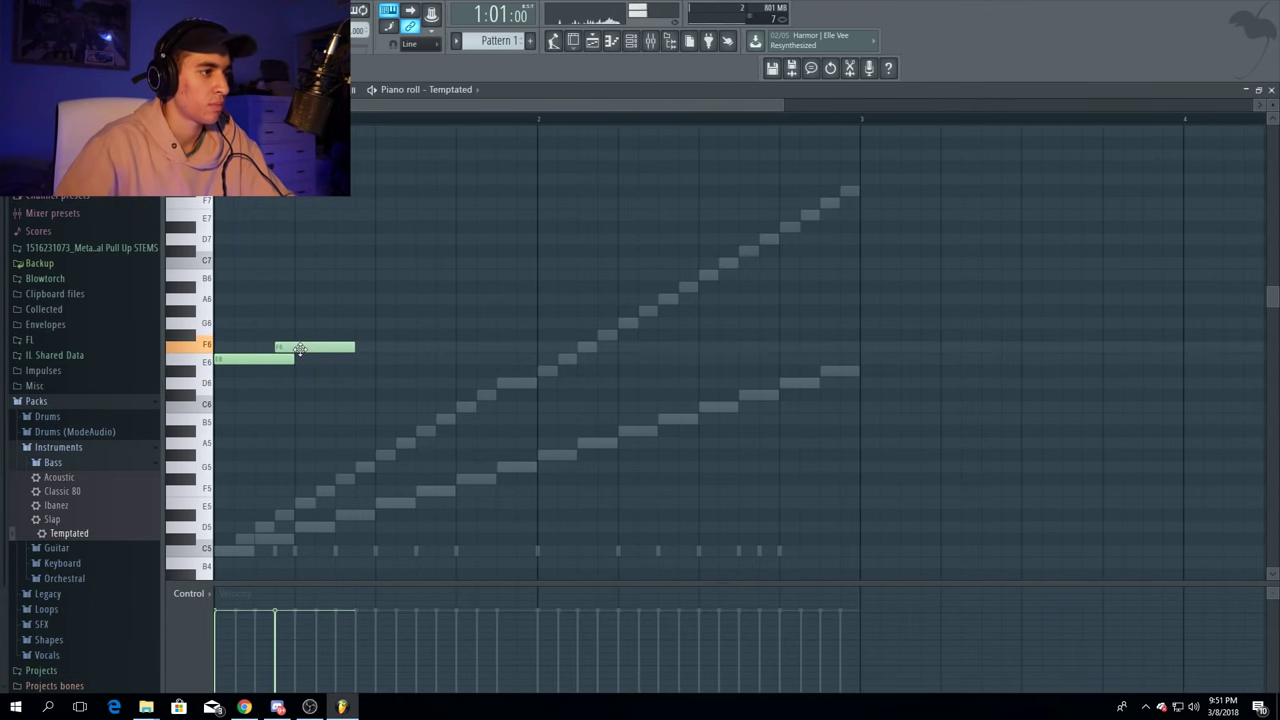
left_click_drag(296, 358, 280, 358)
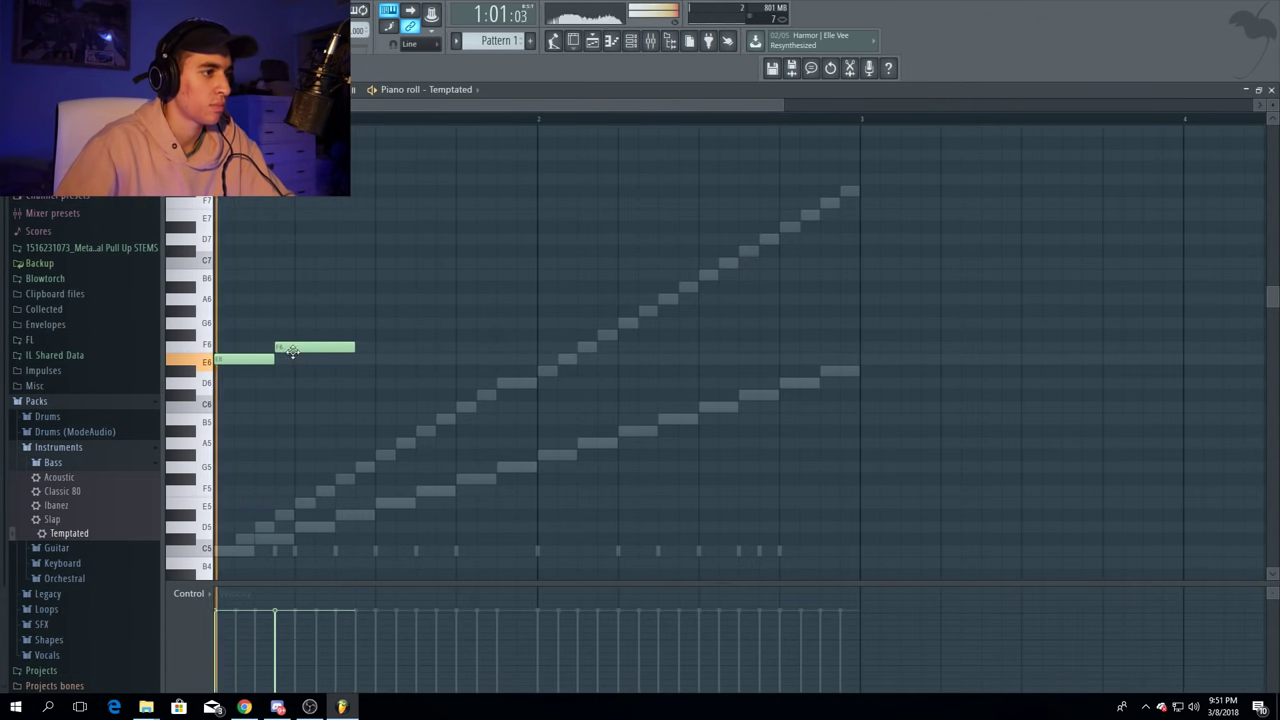
key("shift+Up")
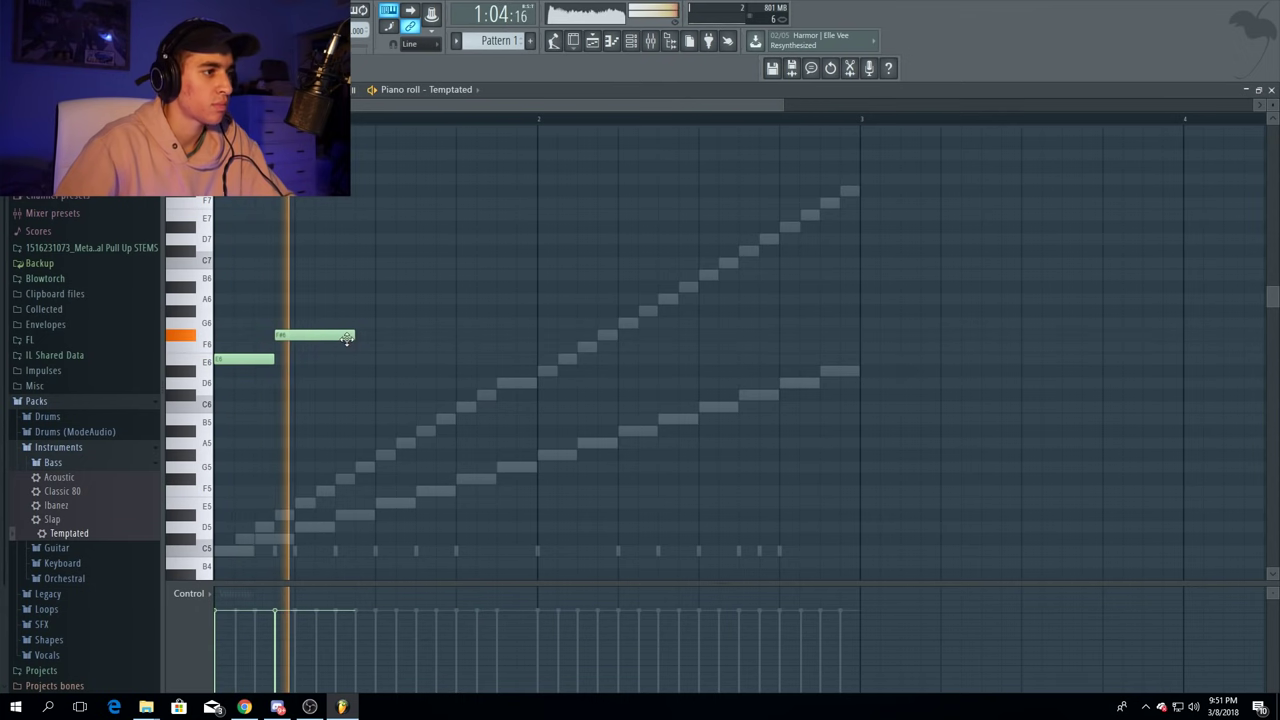
left_click(321, 323)
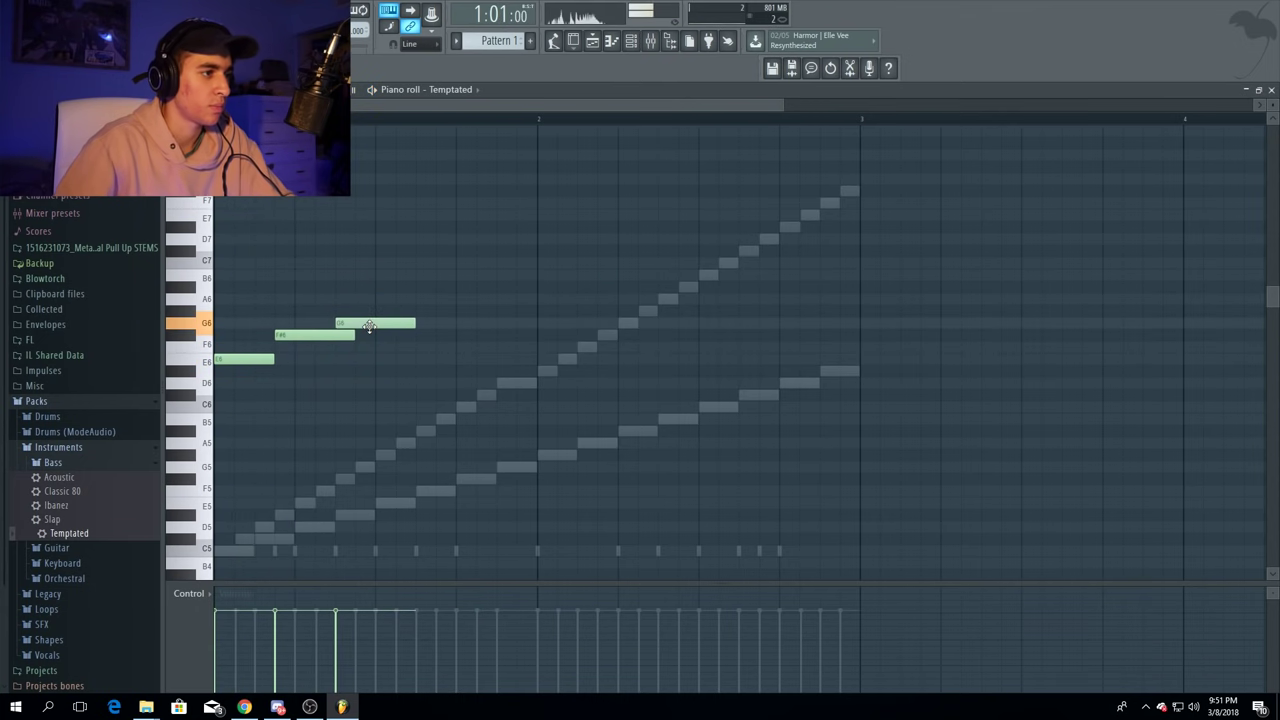
left_click_drag(351, 340, 337, 340)
- Repeat the three-note bass phrase in bar 2 and stretch both G6 notes to the end of their bars
left_click_drag(443, 286, 569, 372)
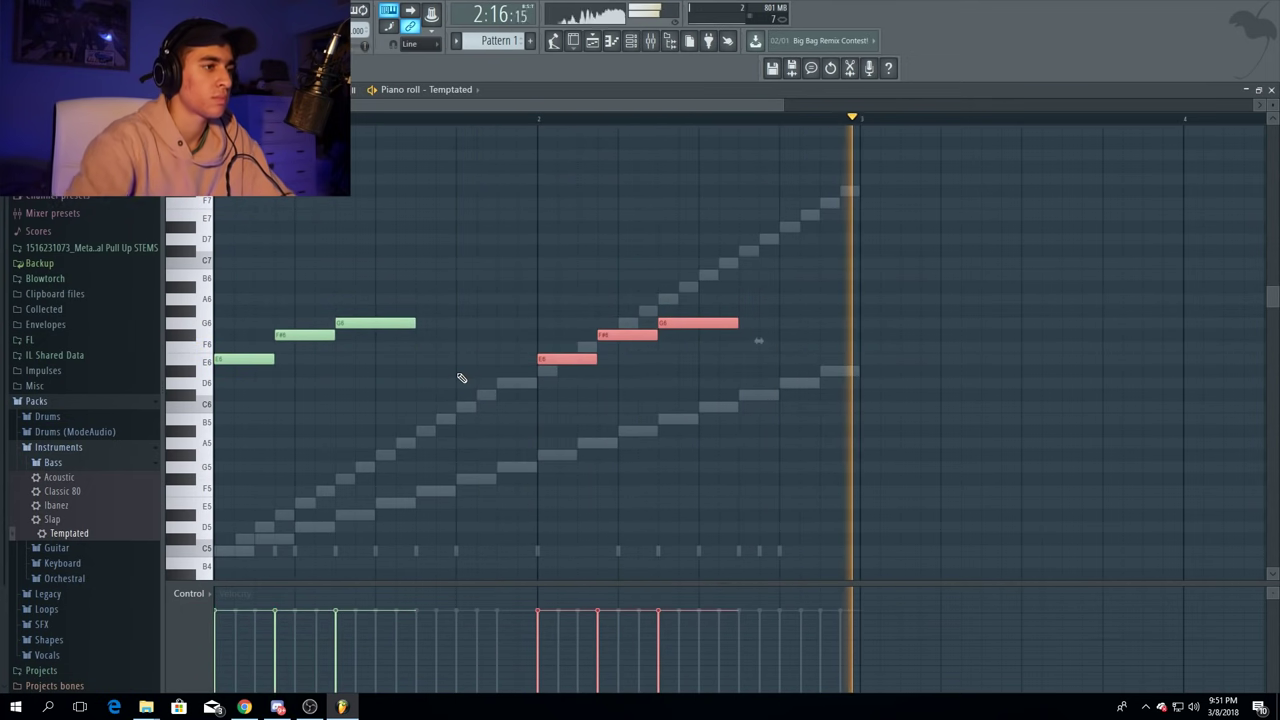
left_click_drag(864, 244, 743, 309, "ctrl")
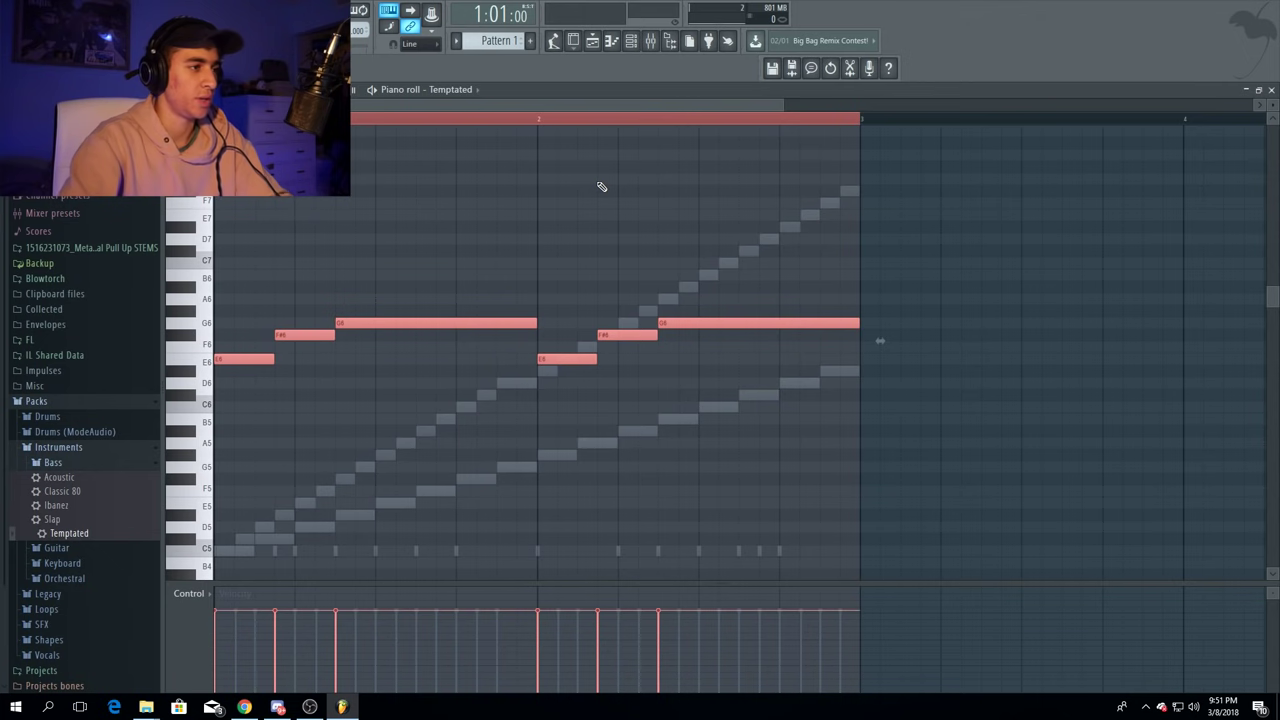
- Transpose the whole bass line down two octaves and audition it with the channel rack in view
key("ctrl+Down")
key("ctrl+Down")
key("space")
scroll(560, 250, "down", 5)
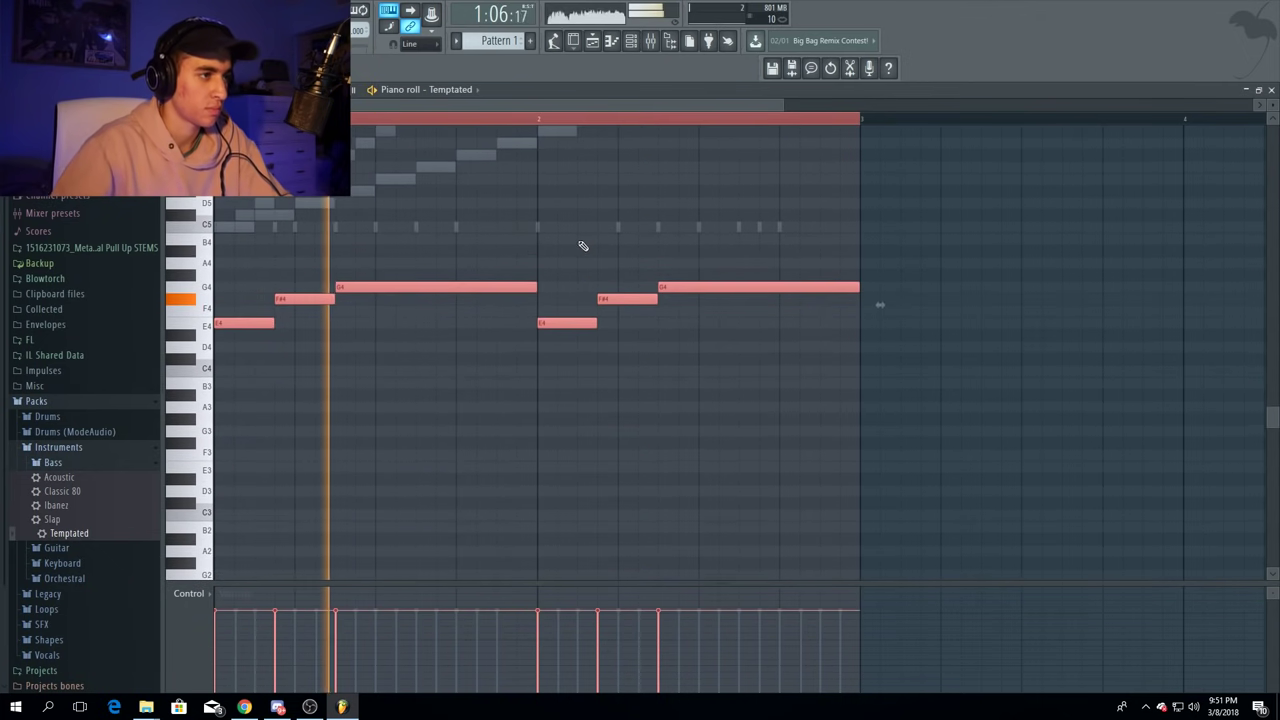
scroll(631, 117, "down", 4)
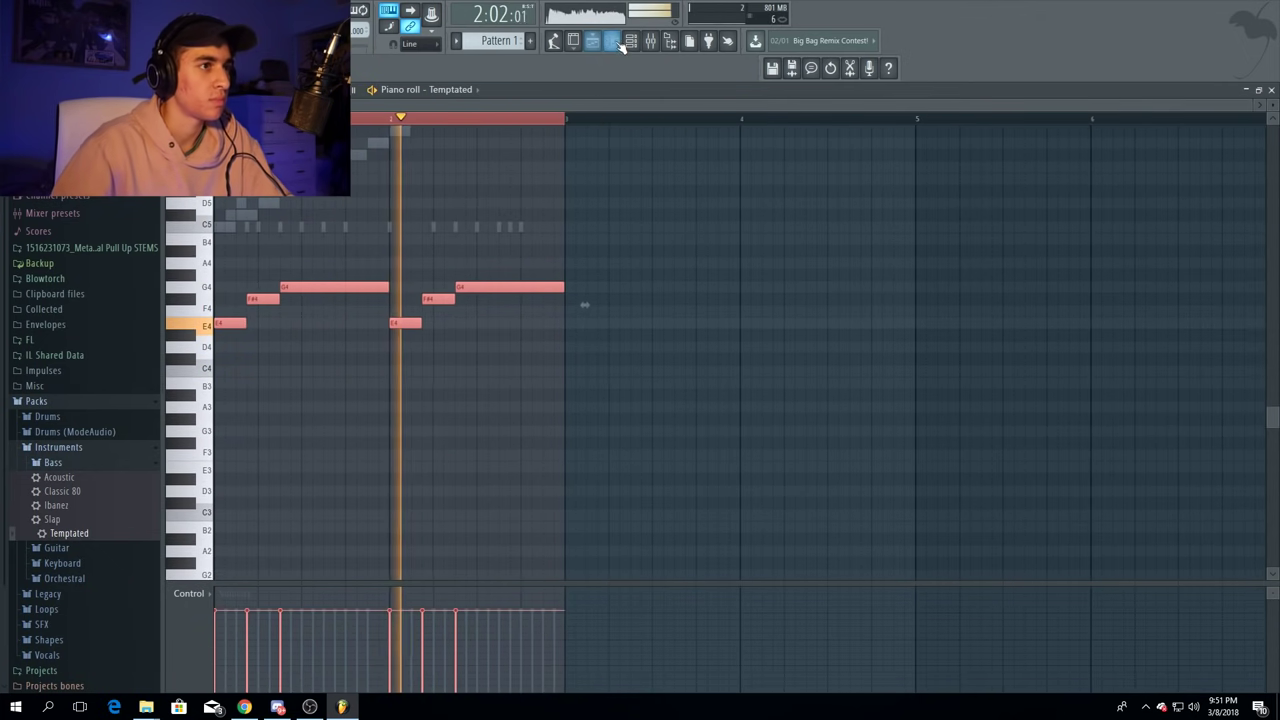
left_click(614, 42)
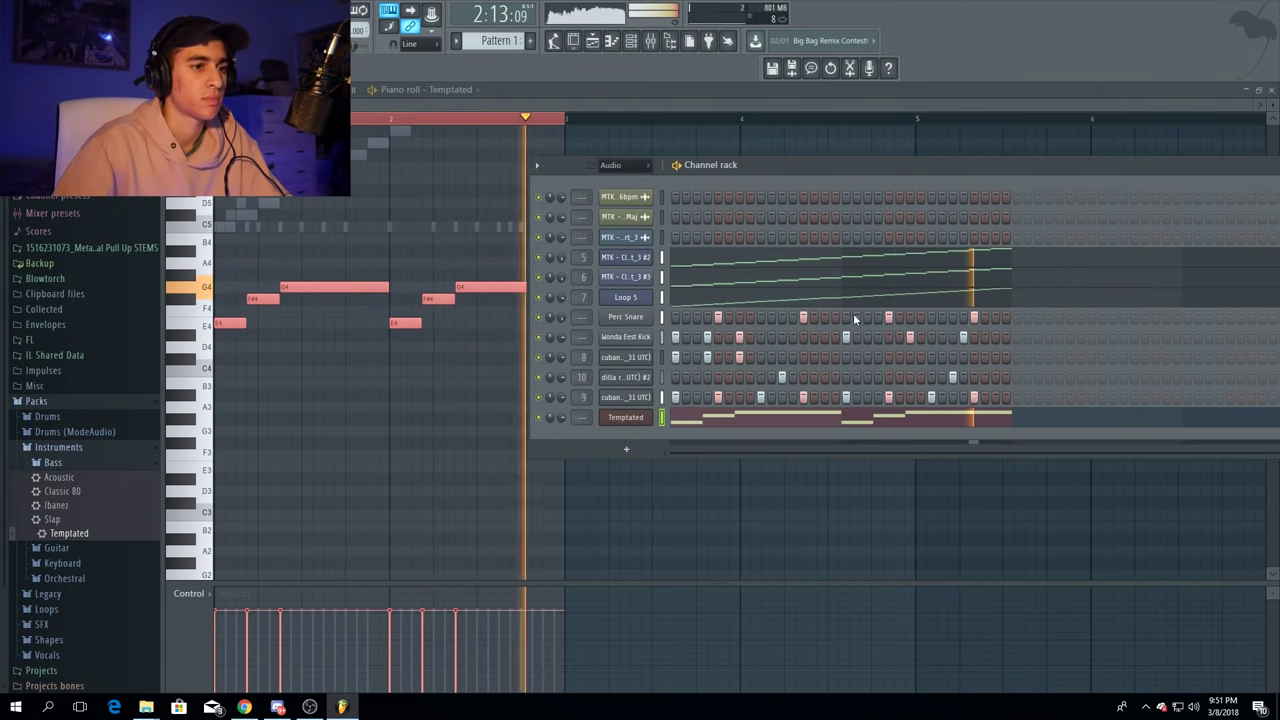
key("space")
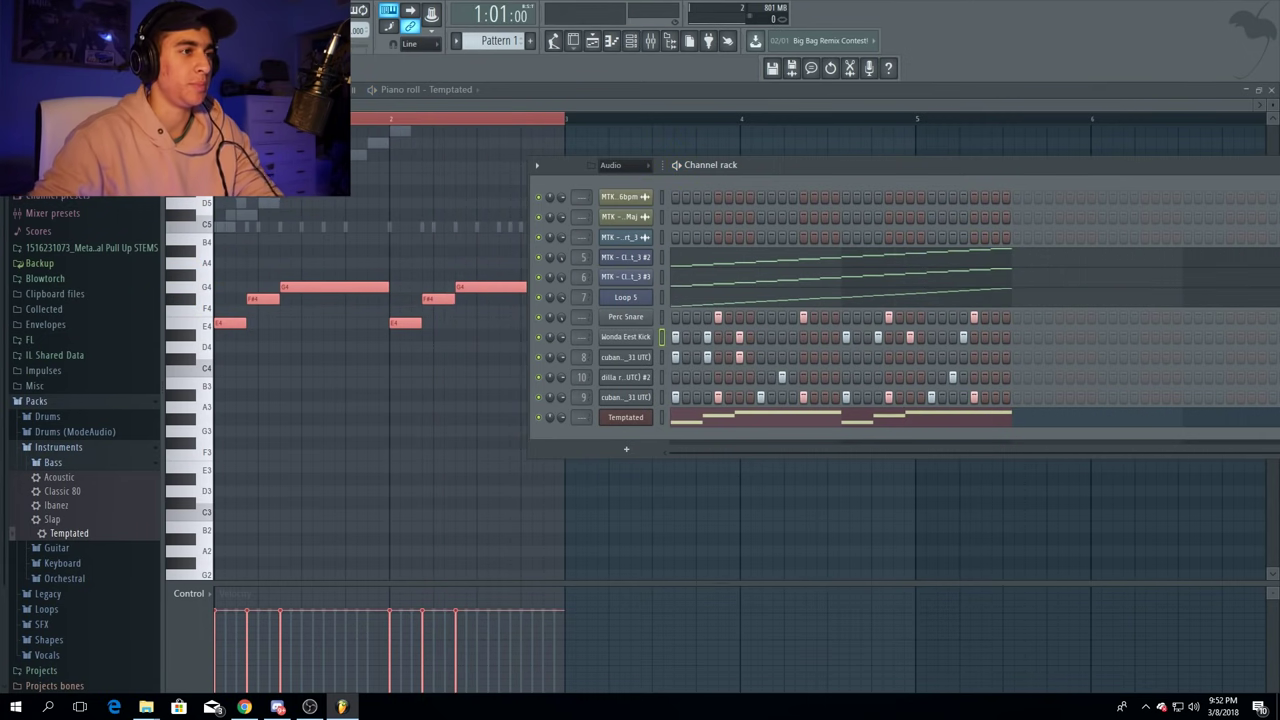
- Open the playlist and place the MTK - Classpass 80bpm GMaj sample from the Samples 2018 folder at the start of the first track
key("F5")
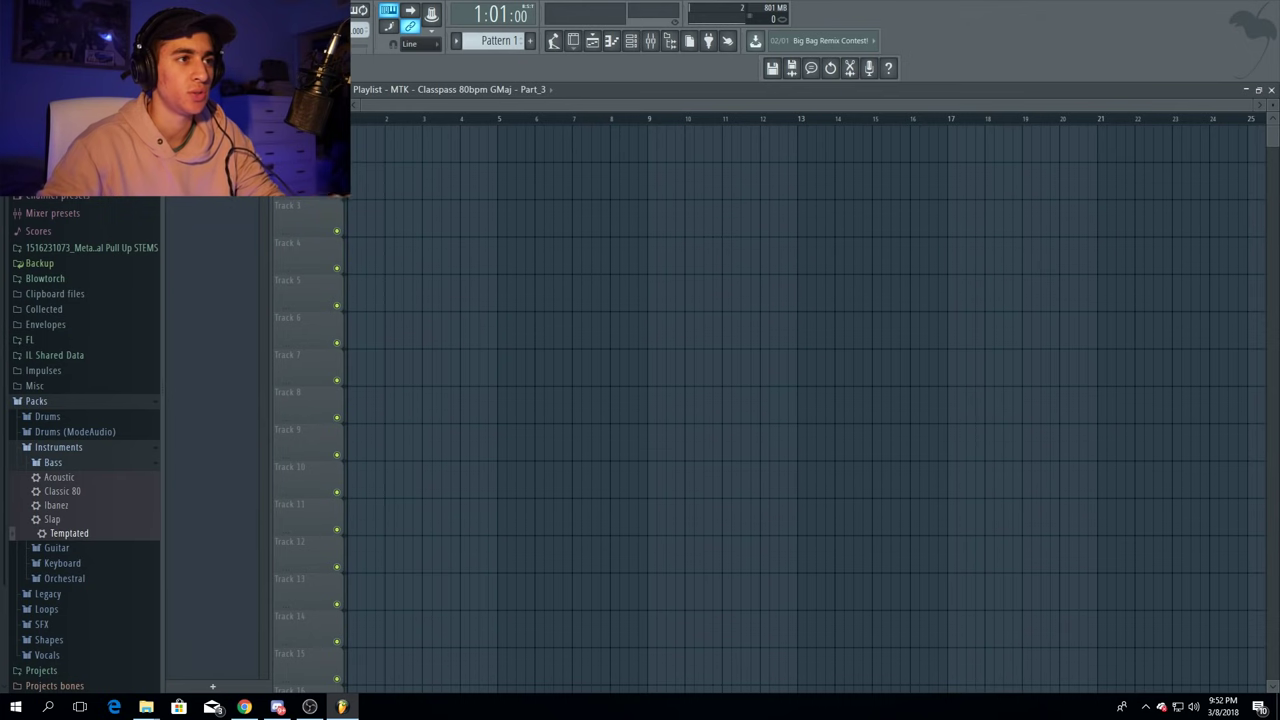
left_click(68, 352)
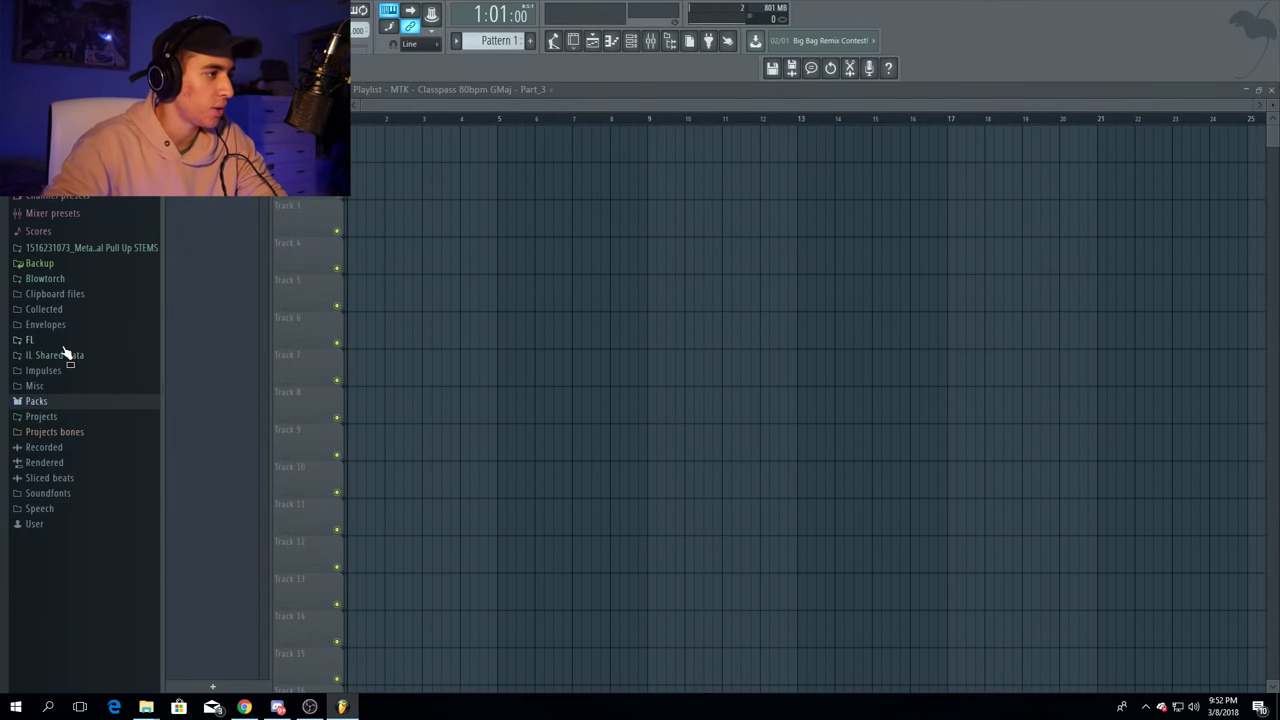
scroll(75, 363, "down", 5)
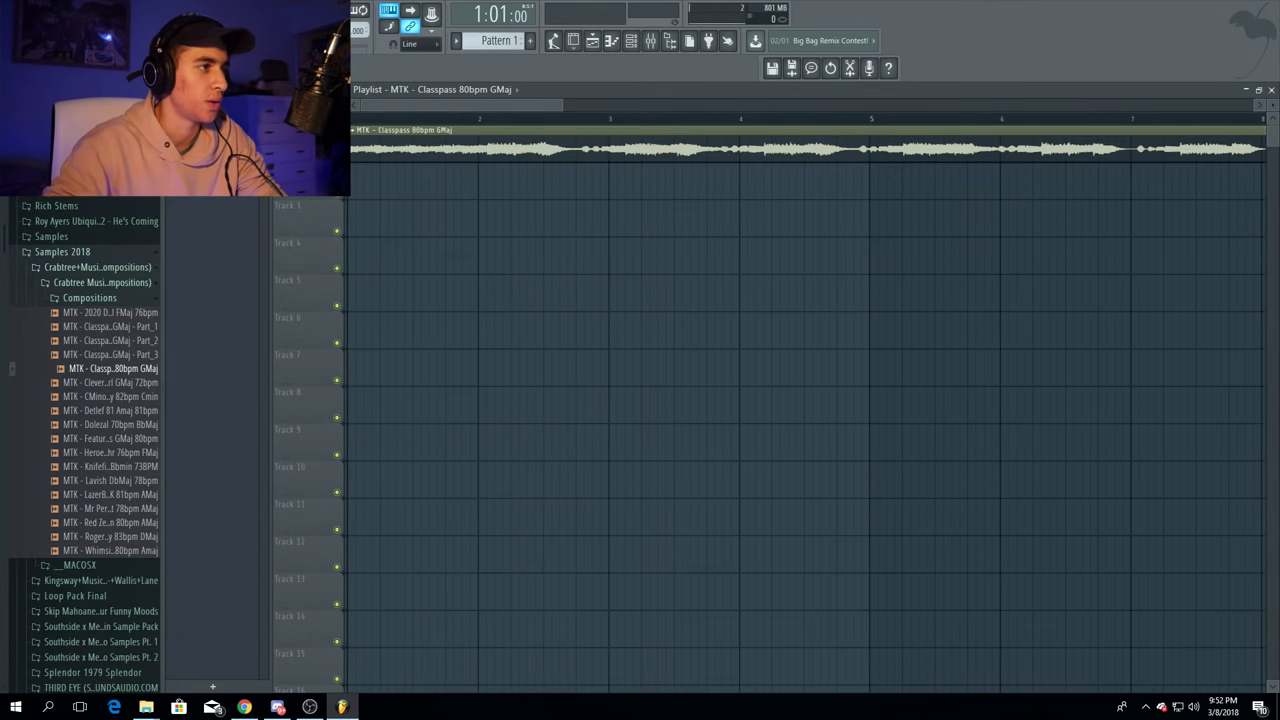
- Audition the Classpass sample clip in the playlist and cut it to end at bar 2
key("space")
scroll(423, 129, "up", 2)
scroll(424, 129, "down", 2)
scroll(458, 130, "up", 4)
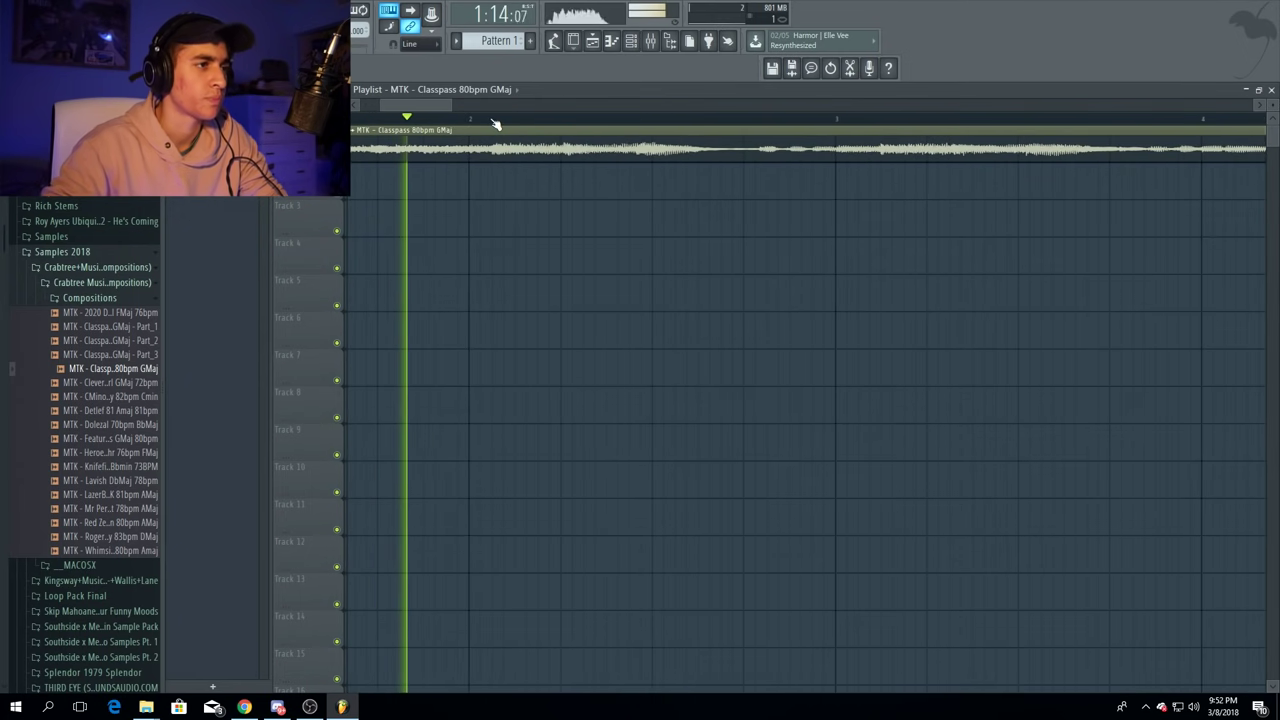
key("space")
scroll(494, 155, "up", 1)
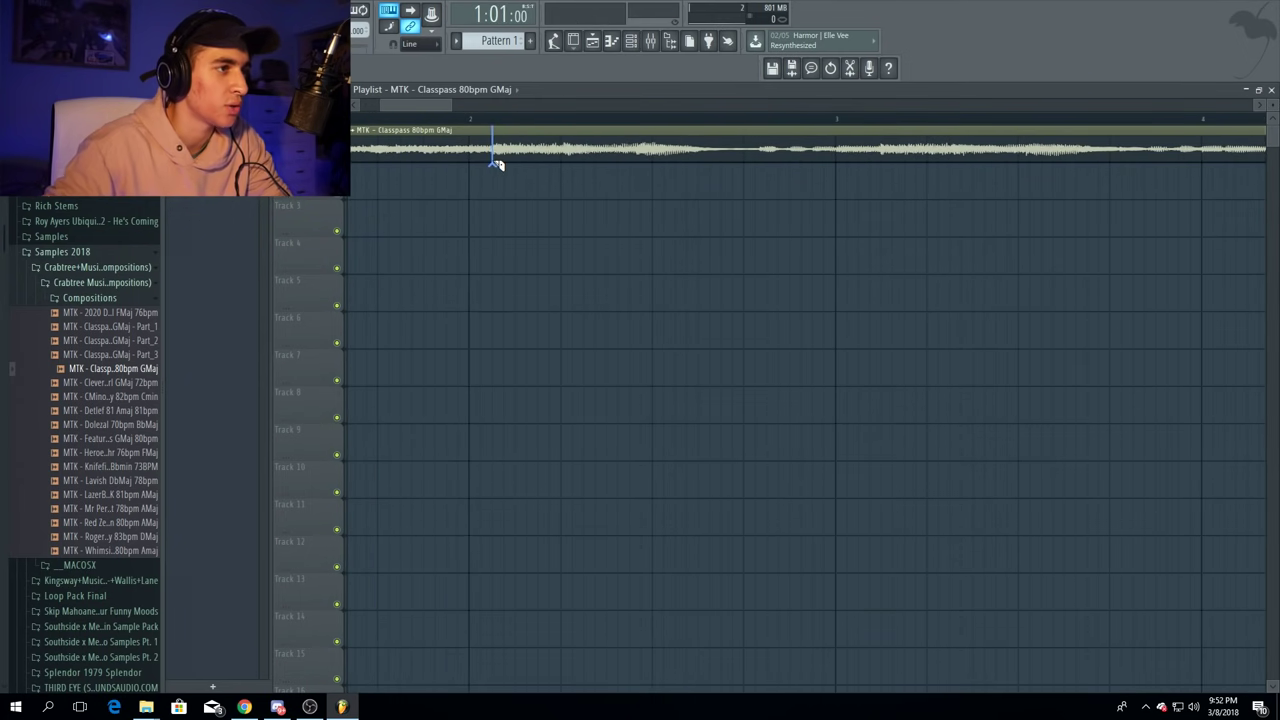
scroll(488, 150, "down", 3)
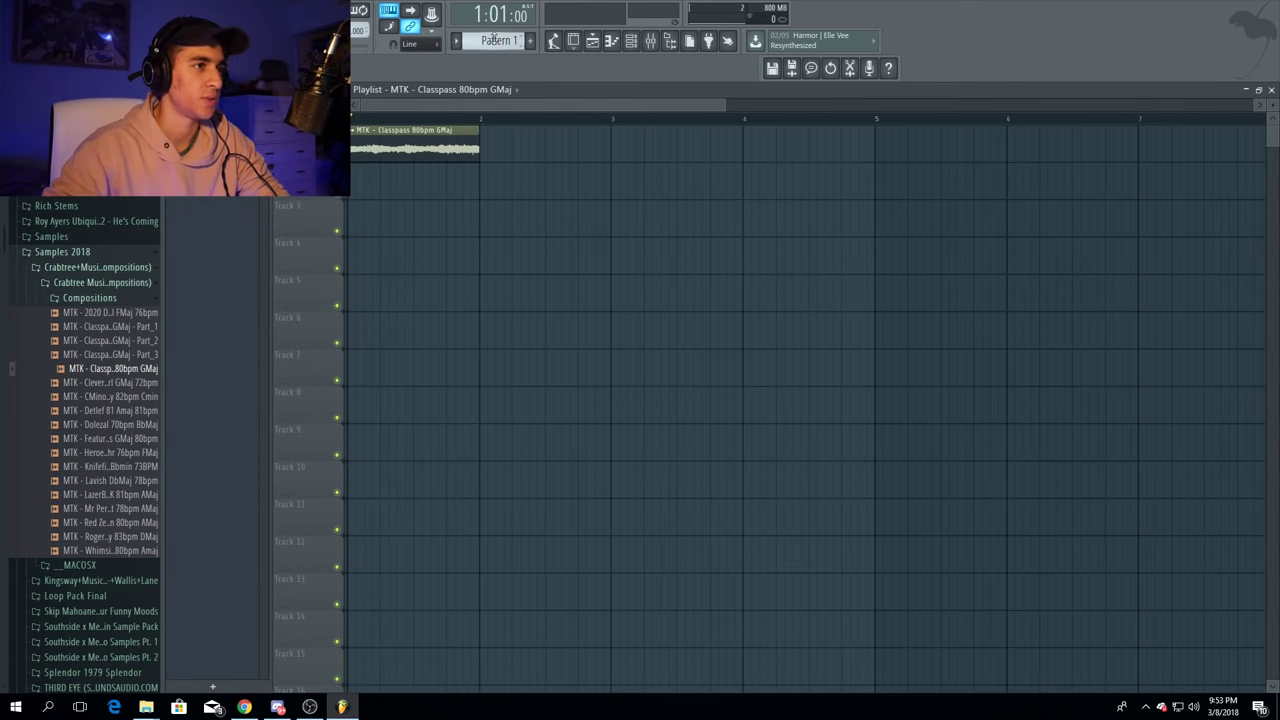
- Split Pattern 1 by channel into separate playlist clips and move the Temptated, cuban cars ride and cuban cars ohat clips to bar 4
left_click(500, 40)
left_click(624, 219)
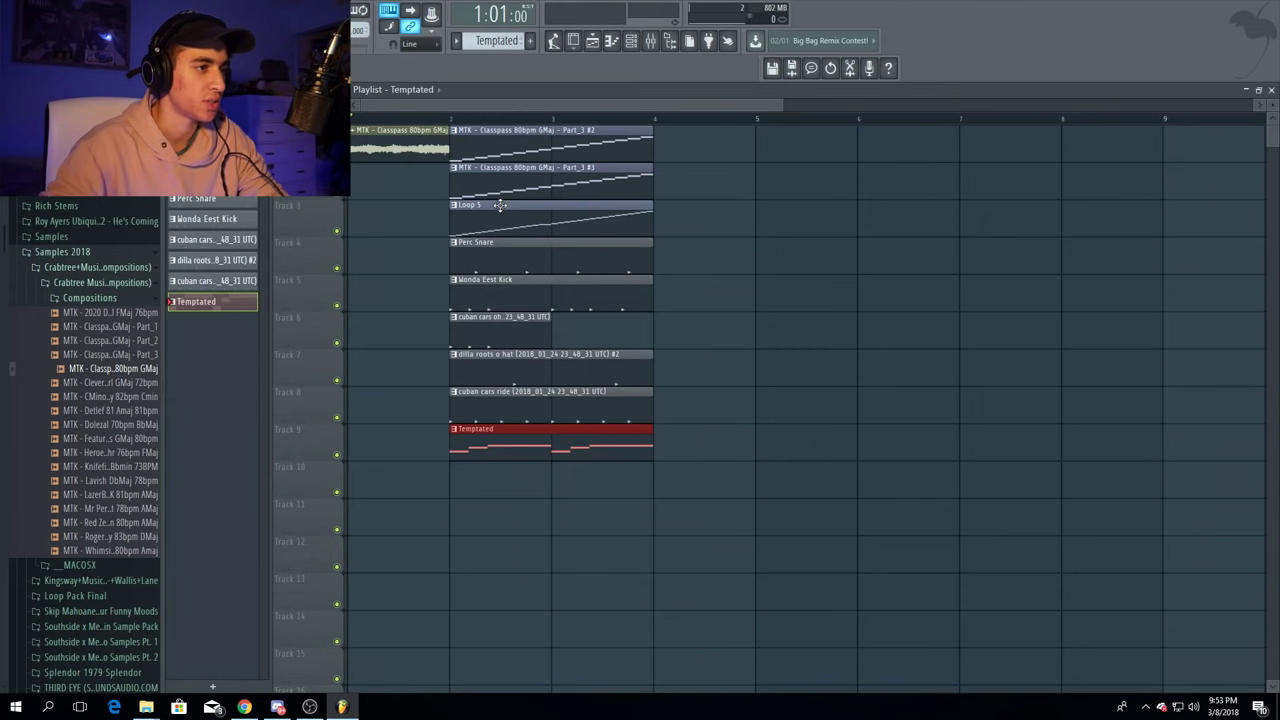
left_click_drag(519, 448, 723, 448)
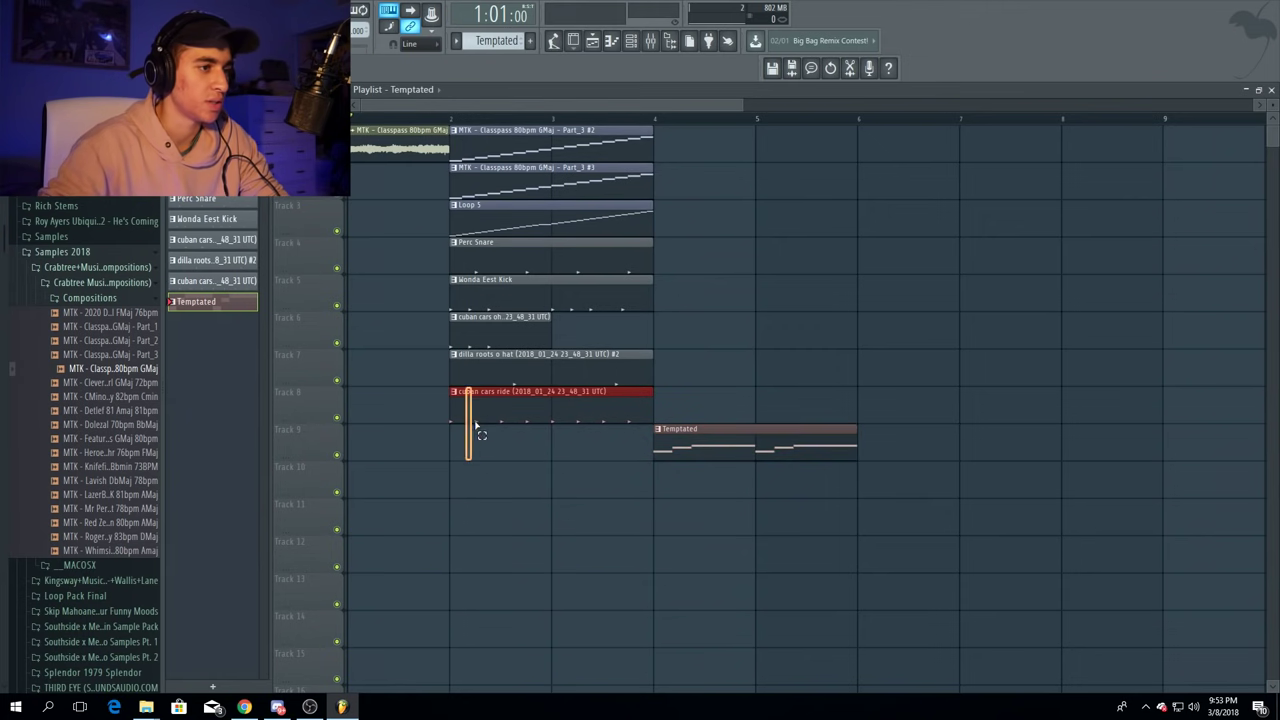
left_click_drag(511, 418, 715, 421)
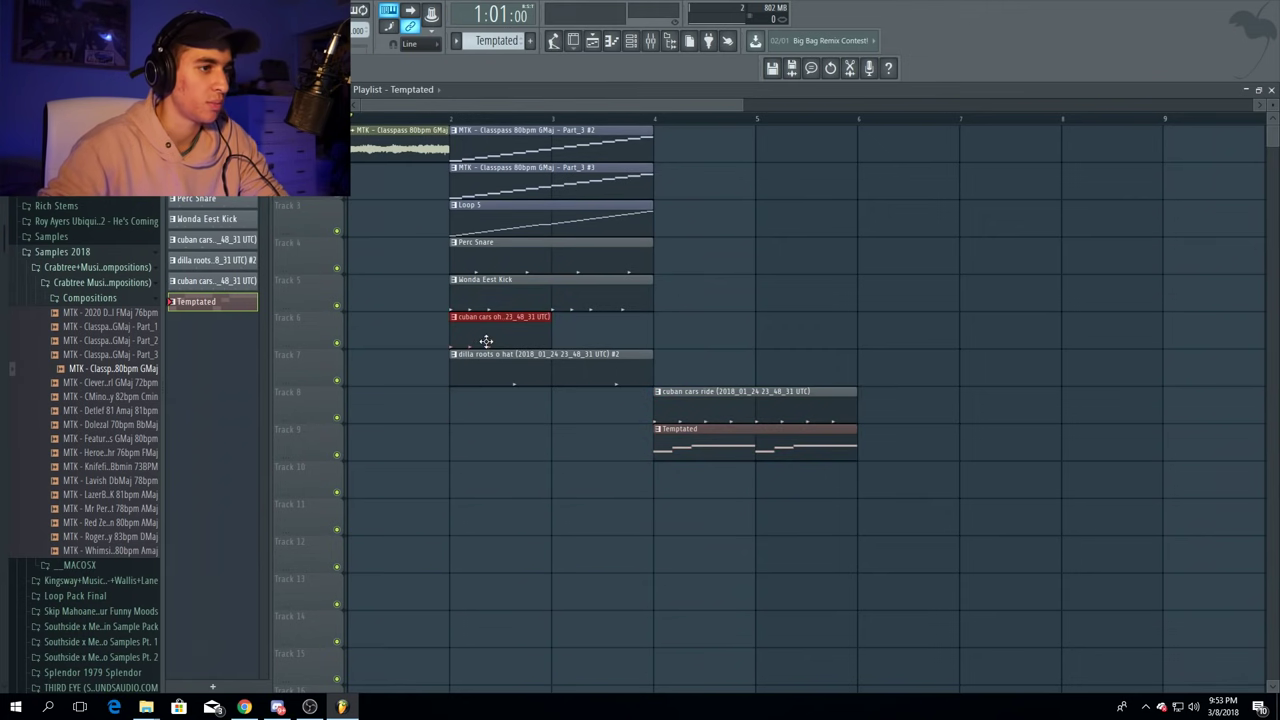
left_click_drag(486, 341, 689, 341)
- Trim the start of the Loop 5 clip to the second beat of bar 2 and shorten the start of the Wonda Eest Kick clip
scroll(517, 186, "up", 3)
left_click_drag(530, 193, 519, 147)
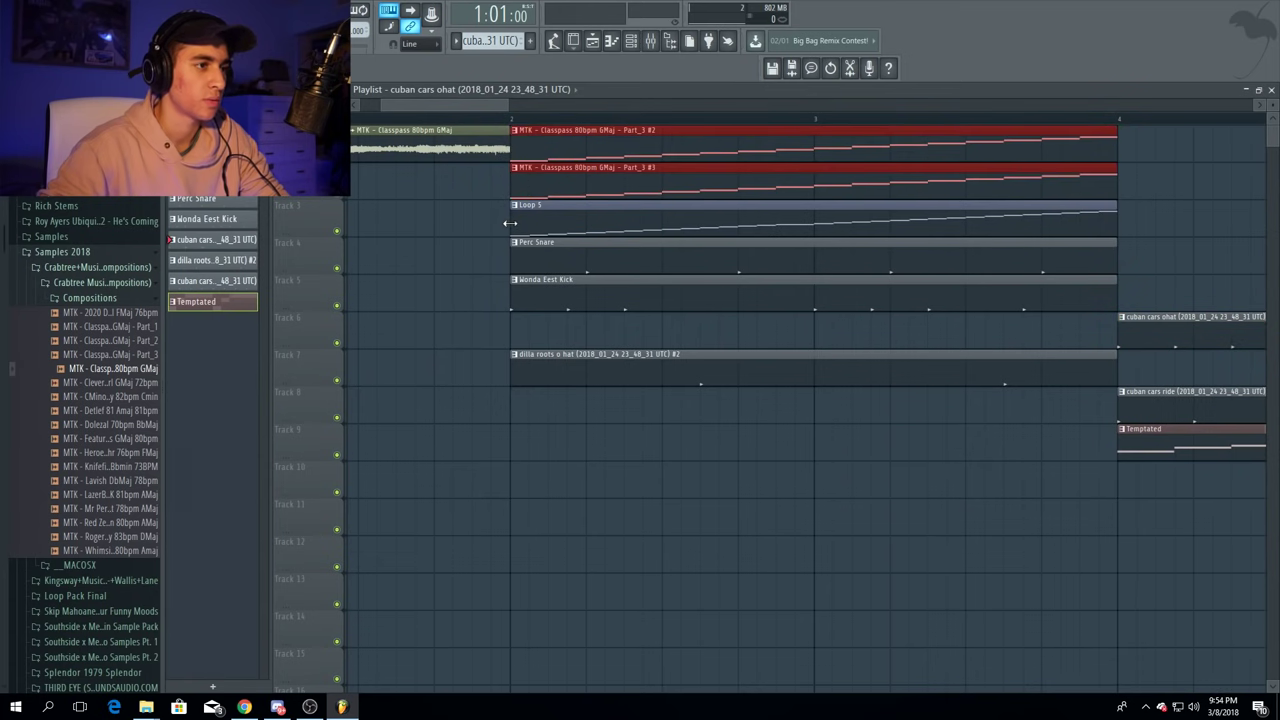
left_click_drag(513, 220, 593, 226)
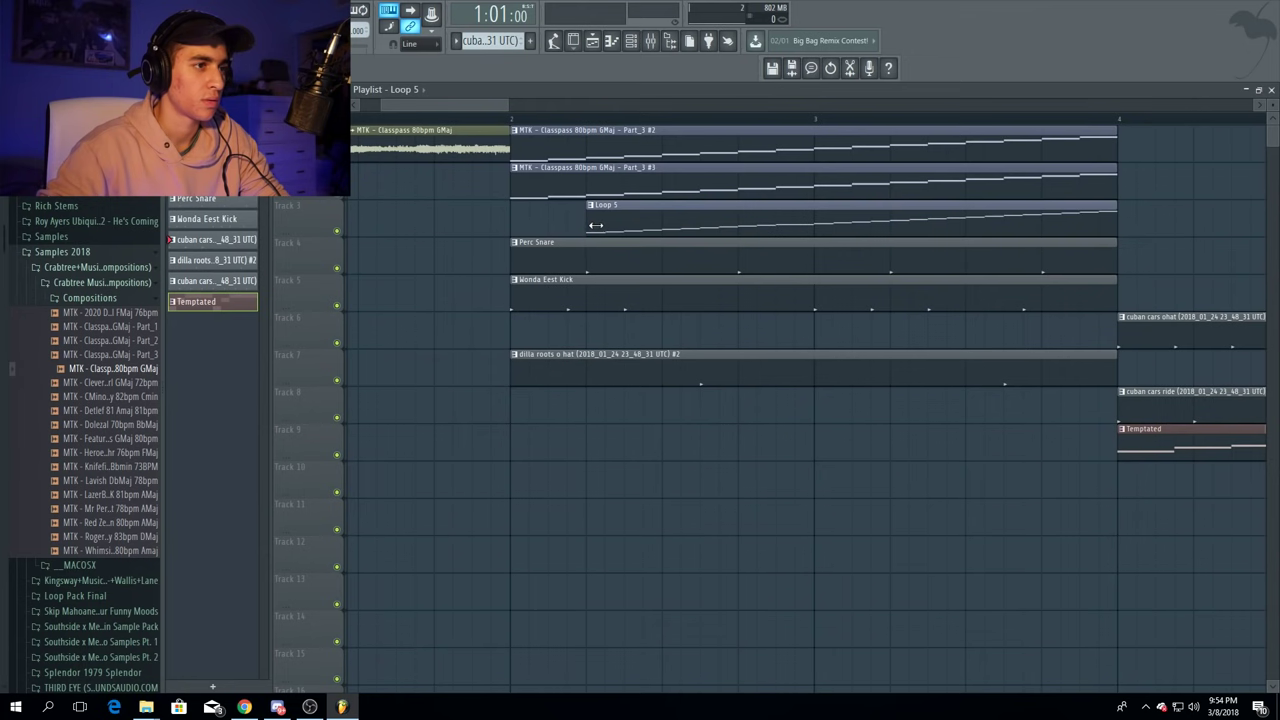
left_click_drag(512, 308, 588, 312)
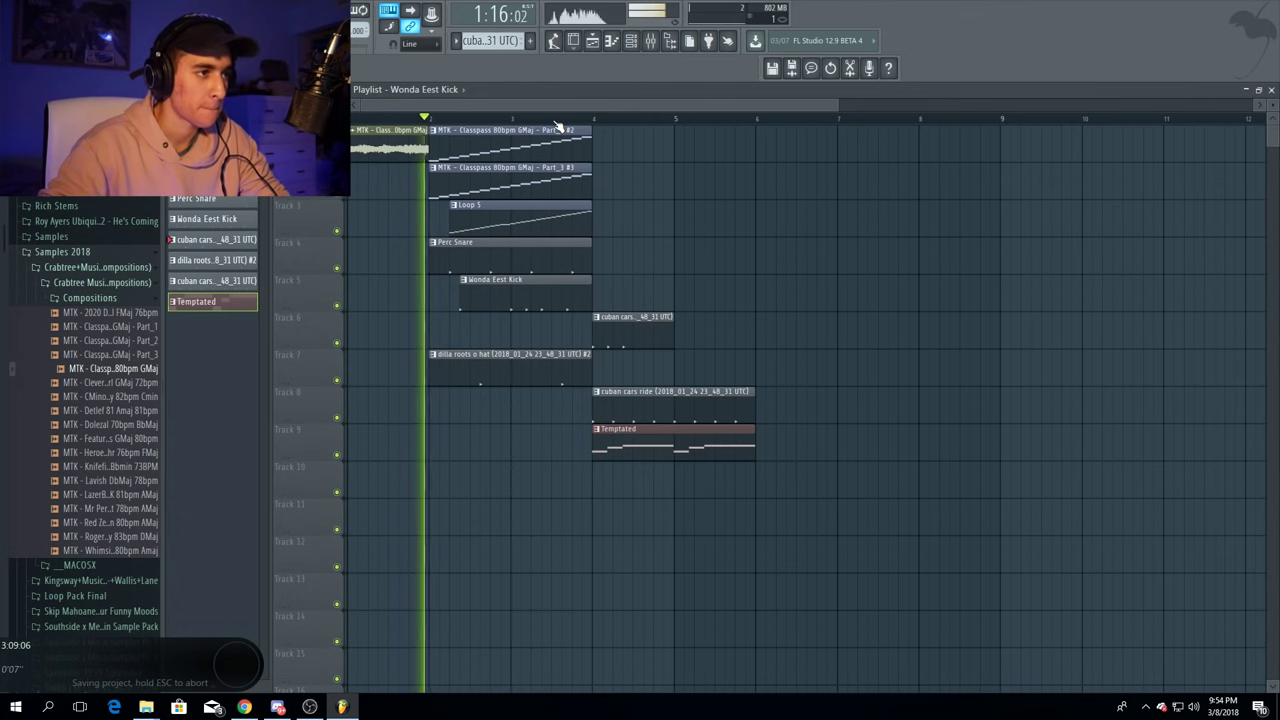
- Play the arrangement and move the cuban cars ohat, ride and Temptated clips together past bar 6
scroll(558, 127, "down", 3)
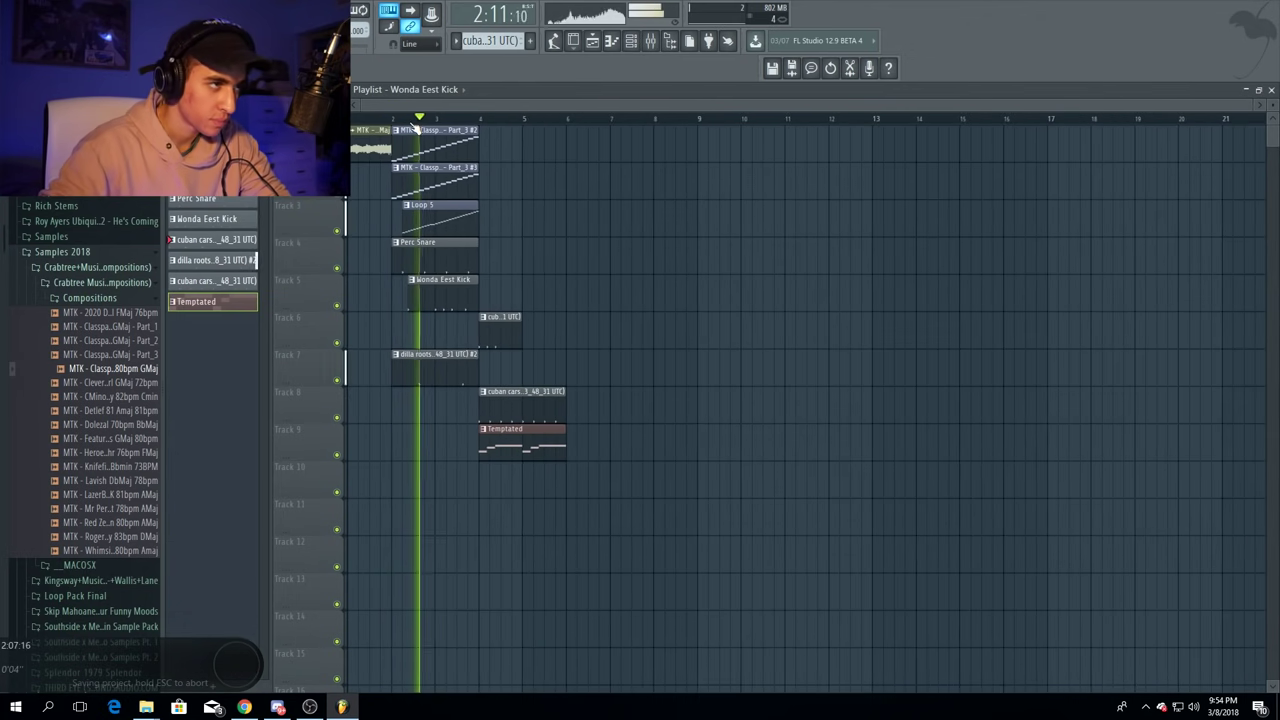
scroll(452, 120, "up", 3)
scroll(453, 120, "up", 1)
scroll(453, 120, "left", 2)
left_click_drag(677, 331, 745, 440)
left_click_drag(657, 337, 909, 337)
key("space")
- Duplicate the sample, Loop 5, snare, kick and dilla roots clips to bar 4, with the Loop 5 and kick copies at full length
left_click(188, 90)
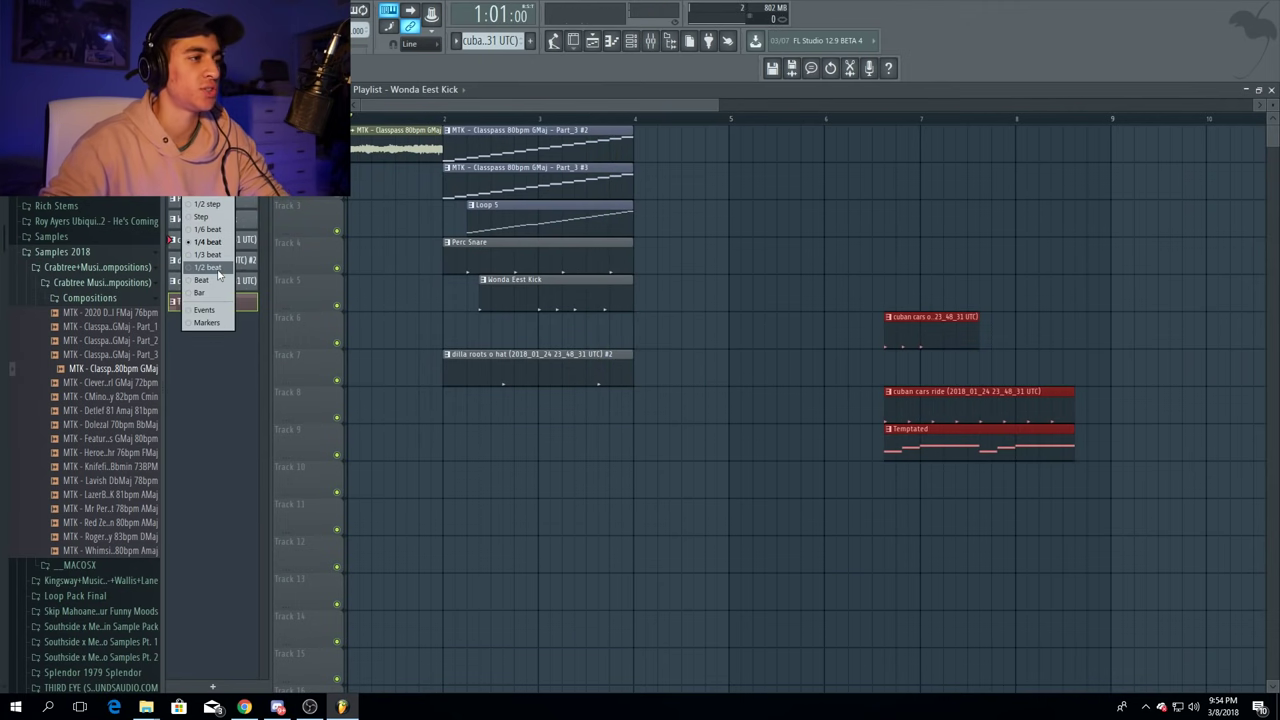
left_click_drag(690, 126, 542, 386)
key("ctrl+b")
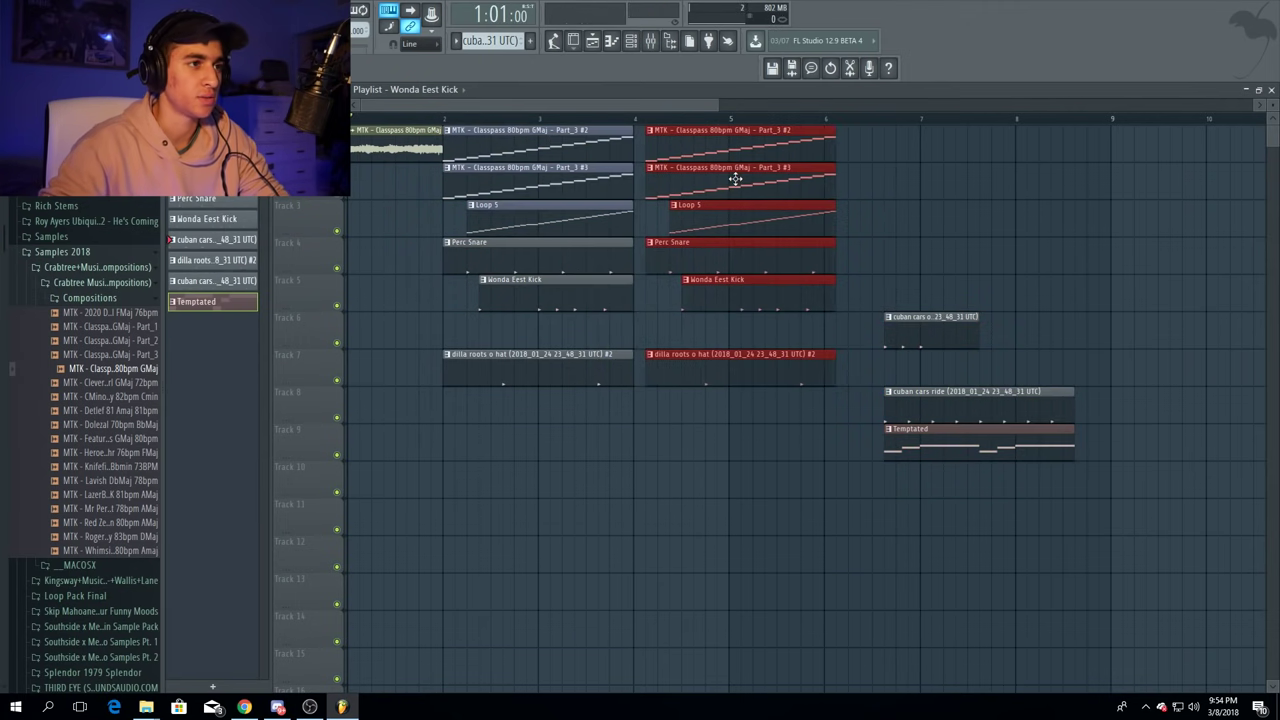
left_click_drag(895, 162, 1050, 200)
scroll(663, 217, "down", 1)
key("space")
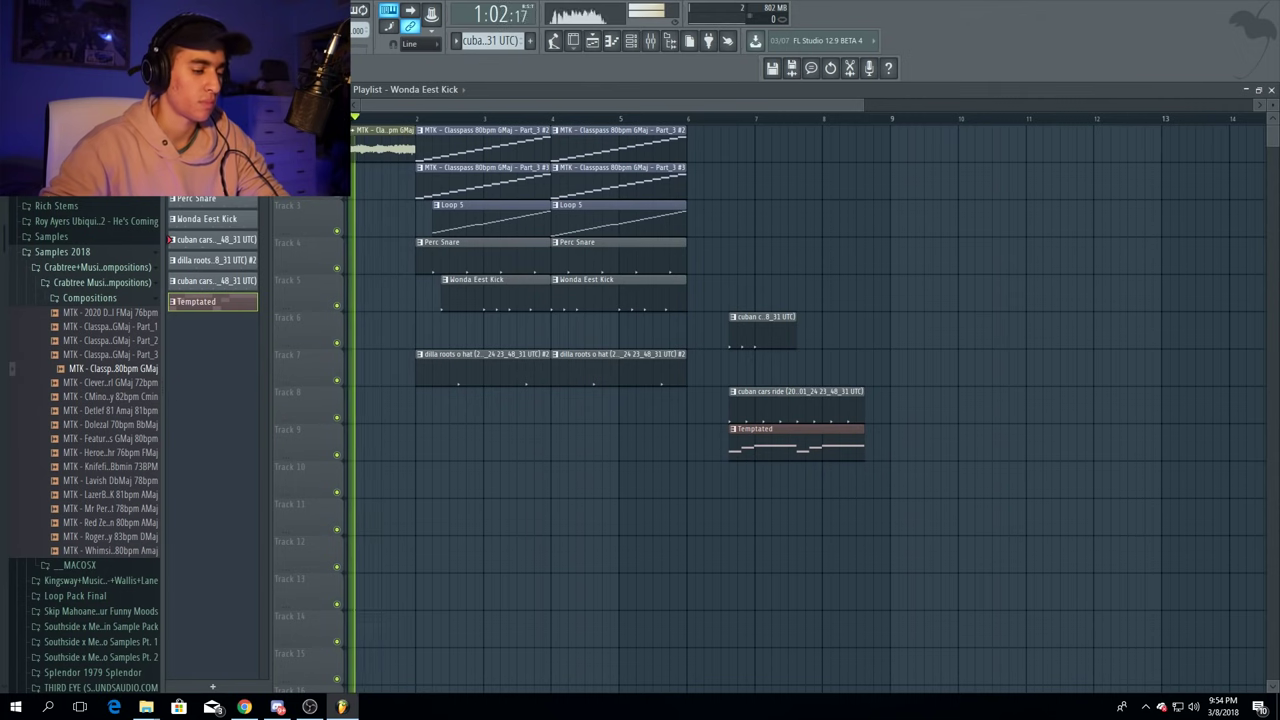
- Adjust the playlist snap and move the cuban cars ohat, ride and Temptated clips to start at bar 6
scroll(500, 122, "down", 2)
left_click(188, 90)
left_click(200, 293)
scroll(479, 125, "down", 1)
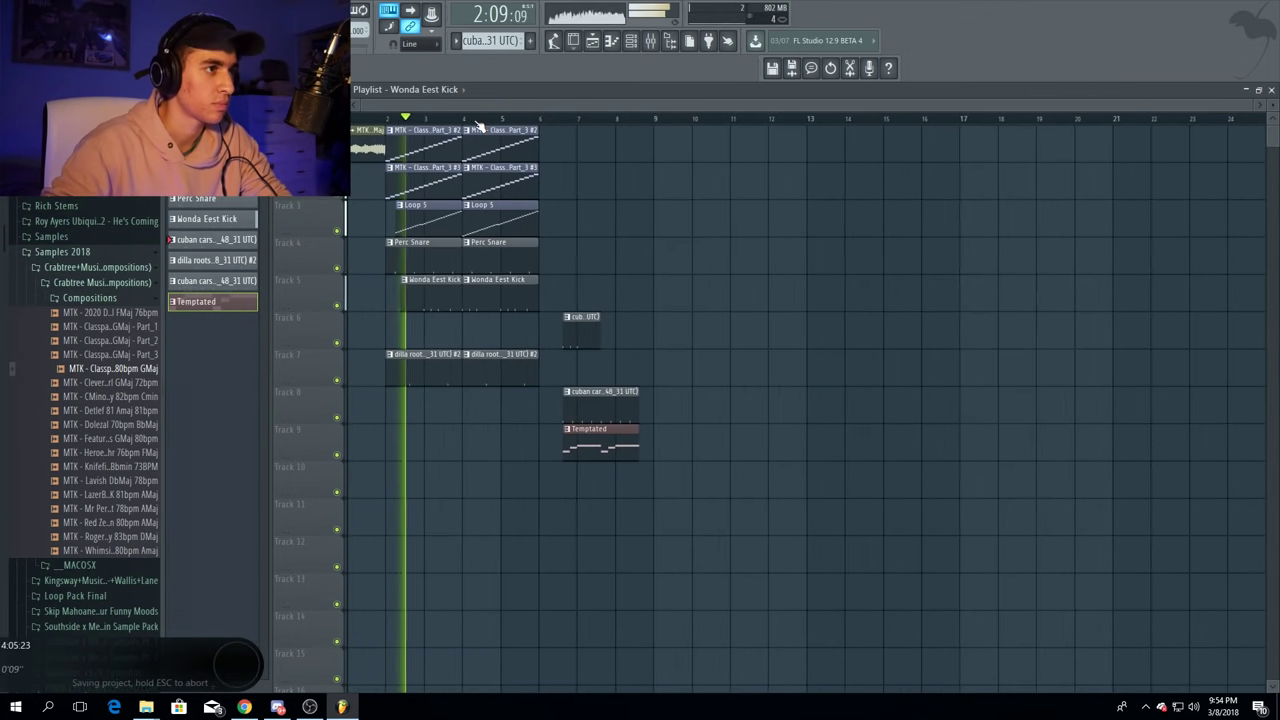
left_click_drag(566, 311, 618, 458)
left_click(186, 90)
left_click(222, 257)
left_click_drag(577, 340, 553, 330)
- Duplicate the sample, loop and drum clips to bar 6 and repeat the full nine-track section at bar 8
left_click_drag(487, 142, 511, 363)
key("ctrl+b")
left_click_drag(597, 146, 566, 445)
key("ctrl+b")
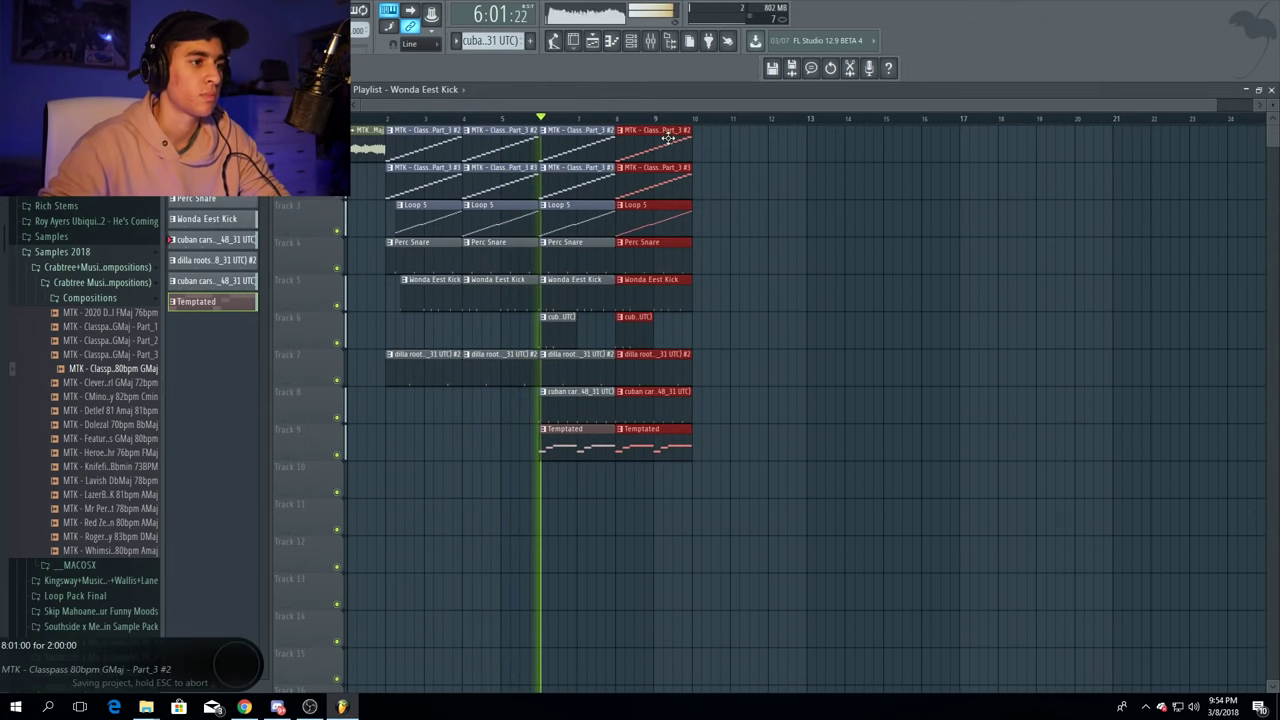
- Duplicate the last two clips of both Classpass Part_3 tracks to fill bars 10 to 13
scroll(674, 131, "down", 2)
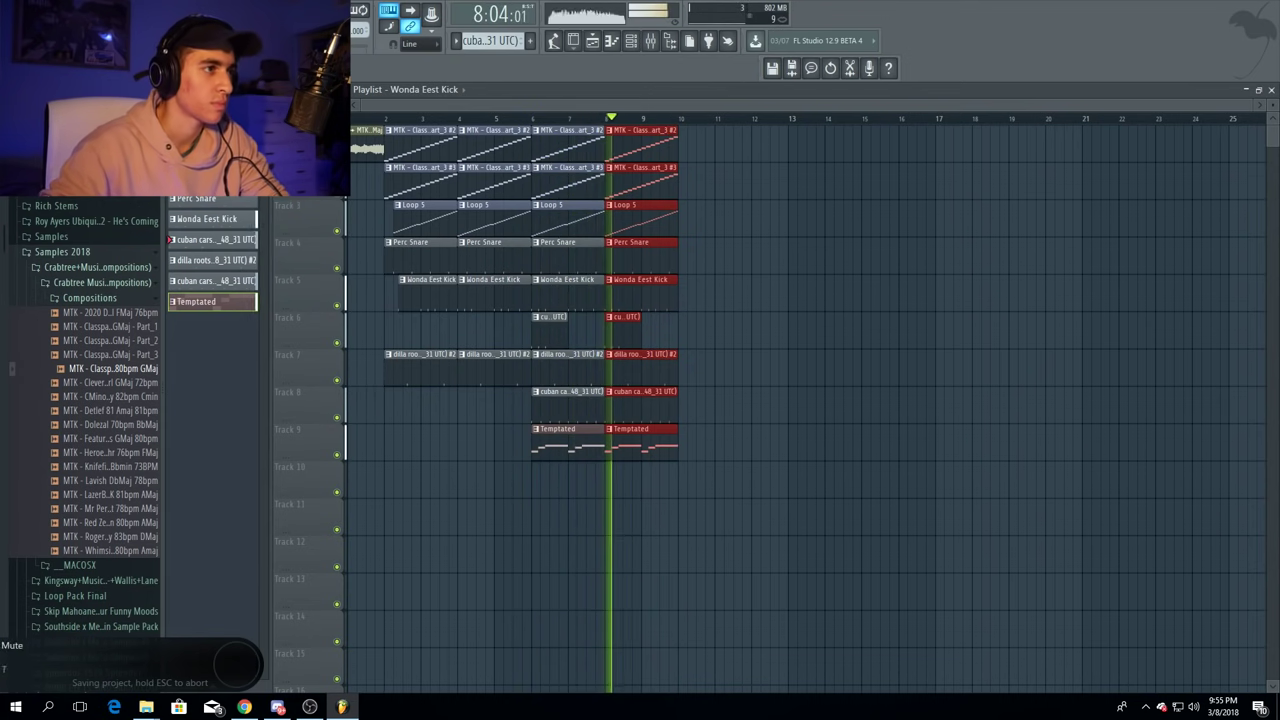
left_click_drag(766, 137, 535, 198)
key("ctrl+b")
scroll(711, 121, "up", 2)
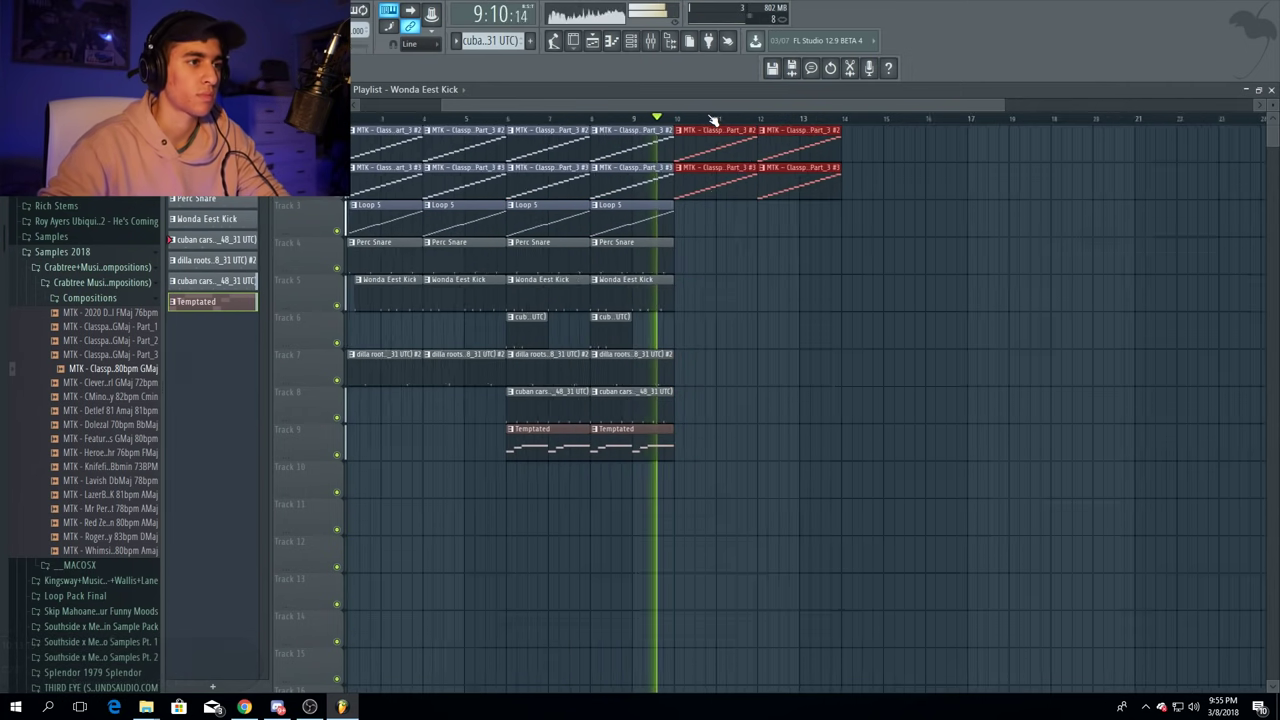
- Extend Loop 5, Perc Snare and Wonda Eest Kick through bar 13 and the dilla roots hat through bar 15 by duplicating their clips
left_click_drag(688, 220, 478, 216)
key("ctrl+b")
scroll(738, 127, "down", 1)
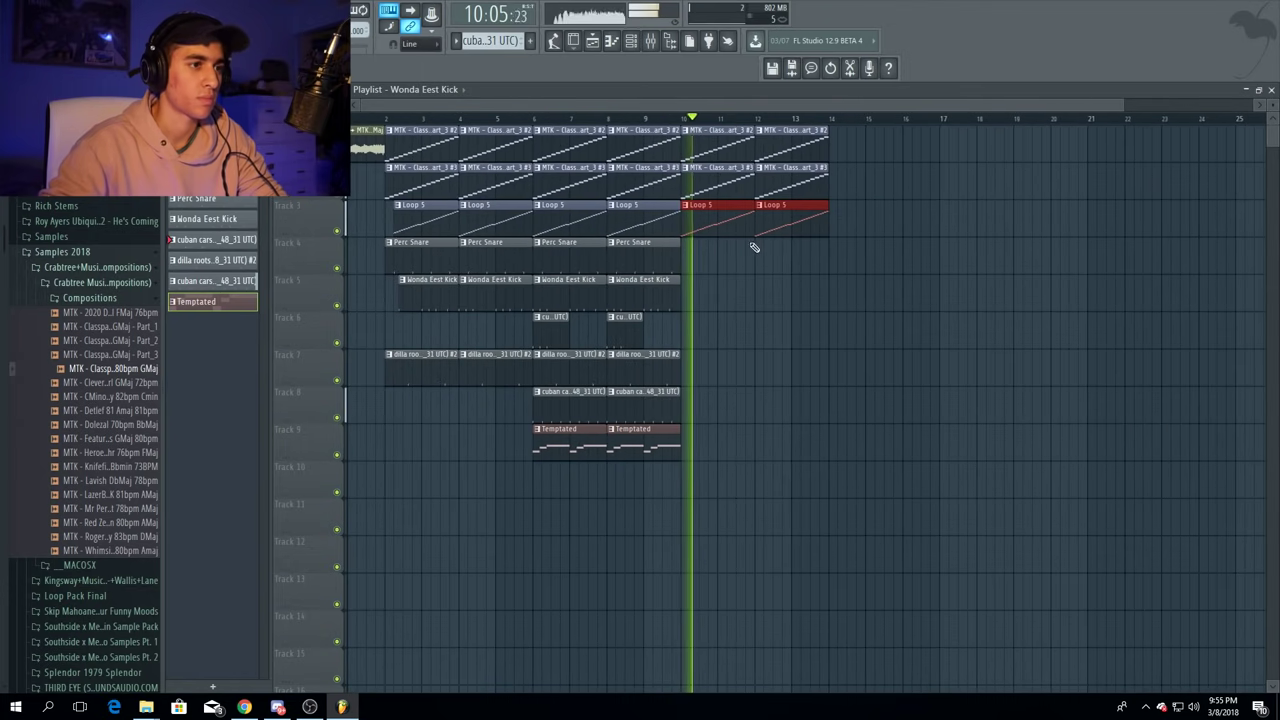
scroll(717, 118, "down", 1)
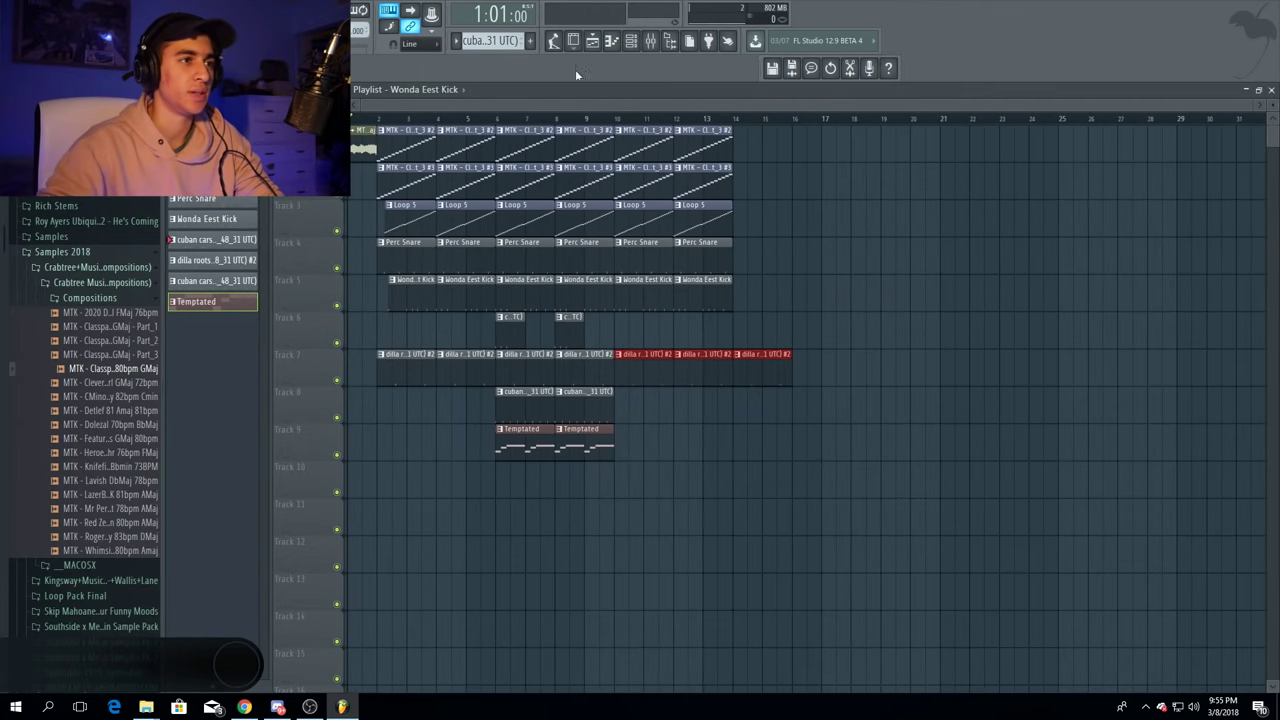
- Add another FabFilter Pro-Q 2 to the Classpass Part_3 #2 mixer track and automate its mix level to rise at bar 10
left_click(669, 42)
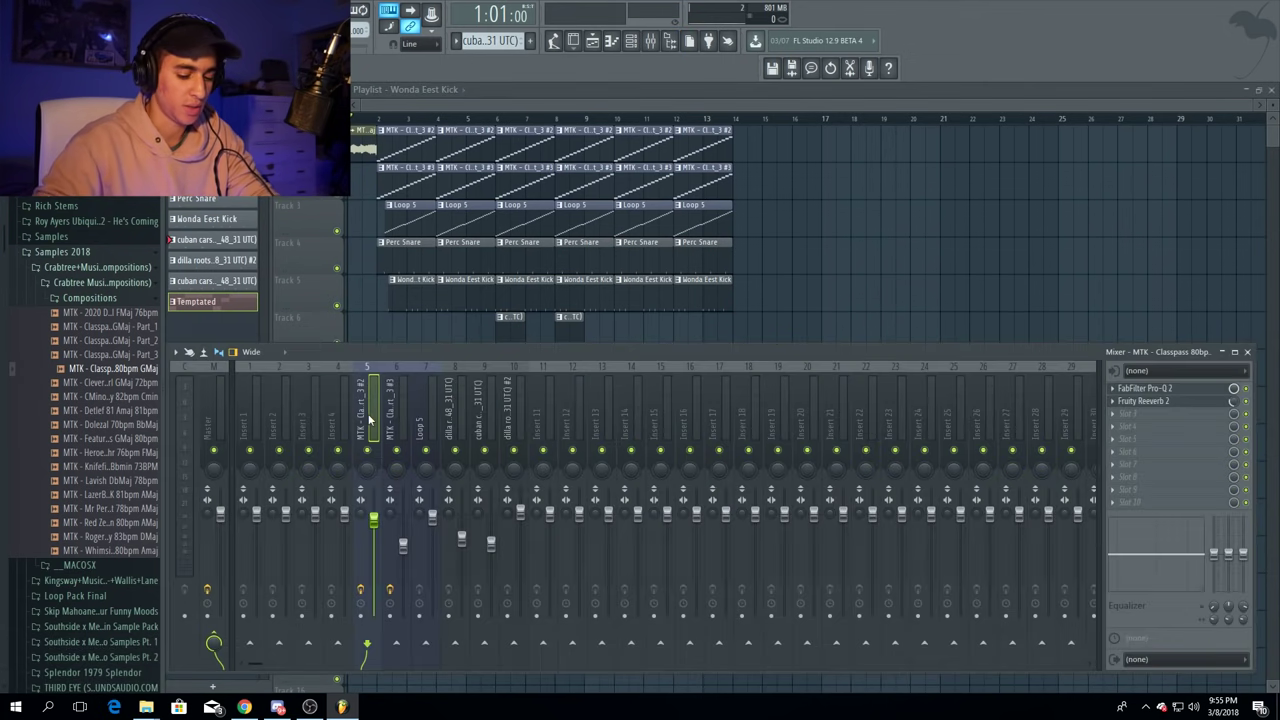
left_click(1157, 417)
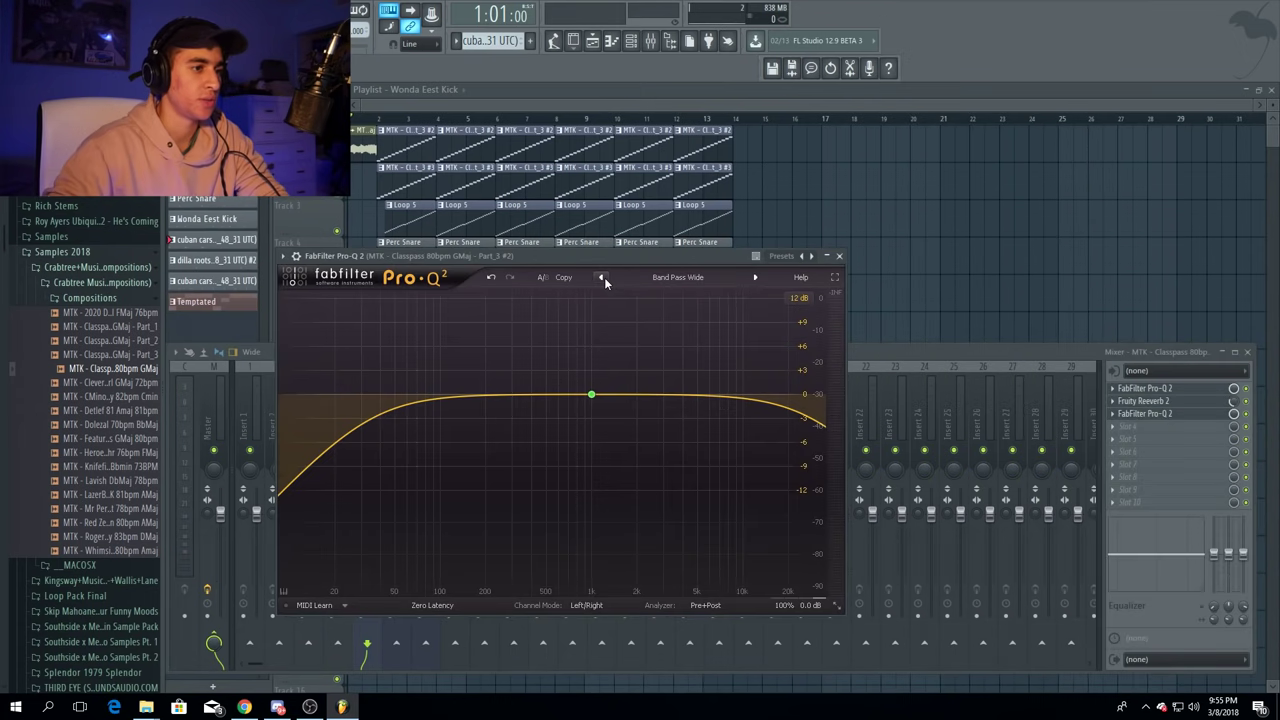
left_click(600, 278)
scroll(590, 395, "down", 5)
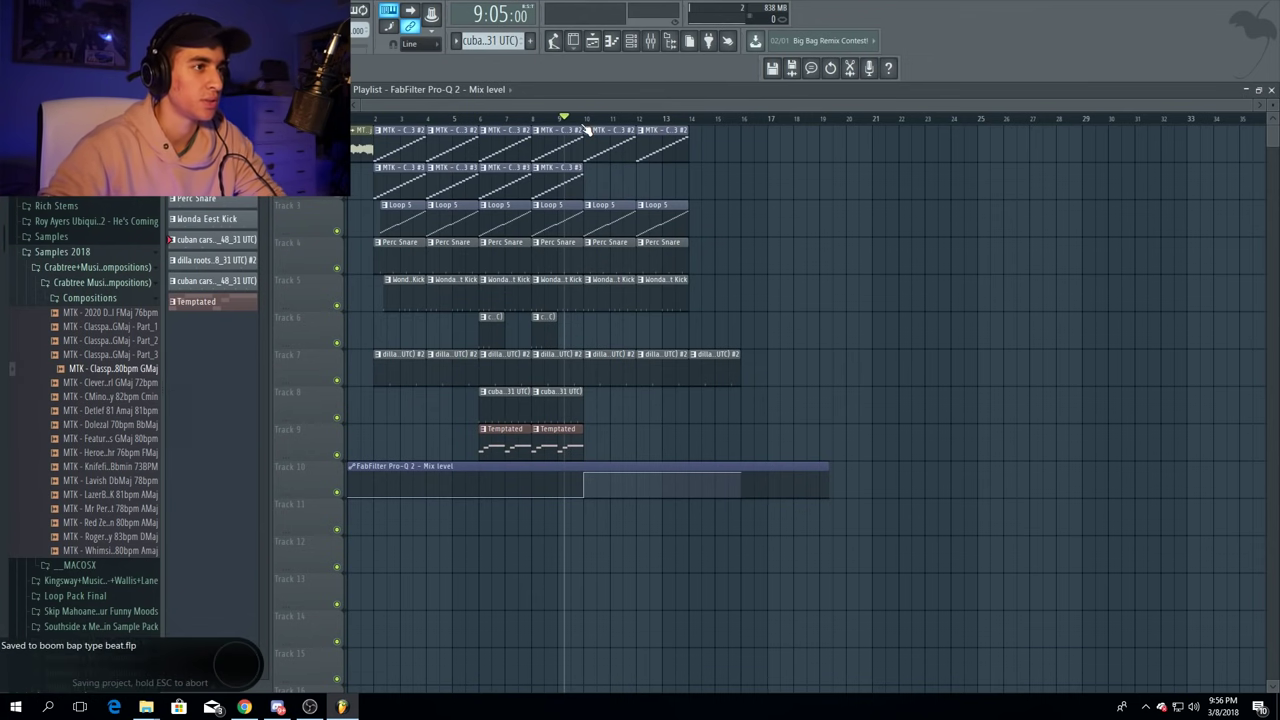
- Play the arrangement from bar 9 through the filter change at bar 10 and save the project
key("space")
scroll(612, 122, "up", 3)
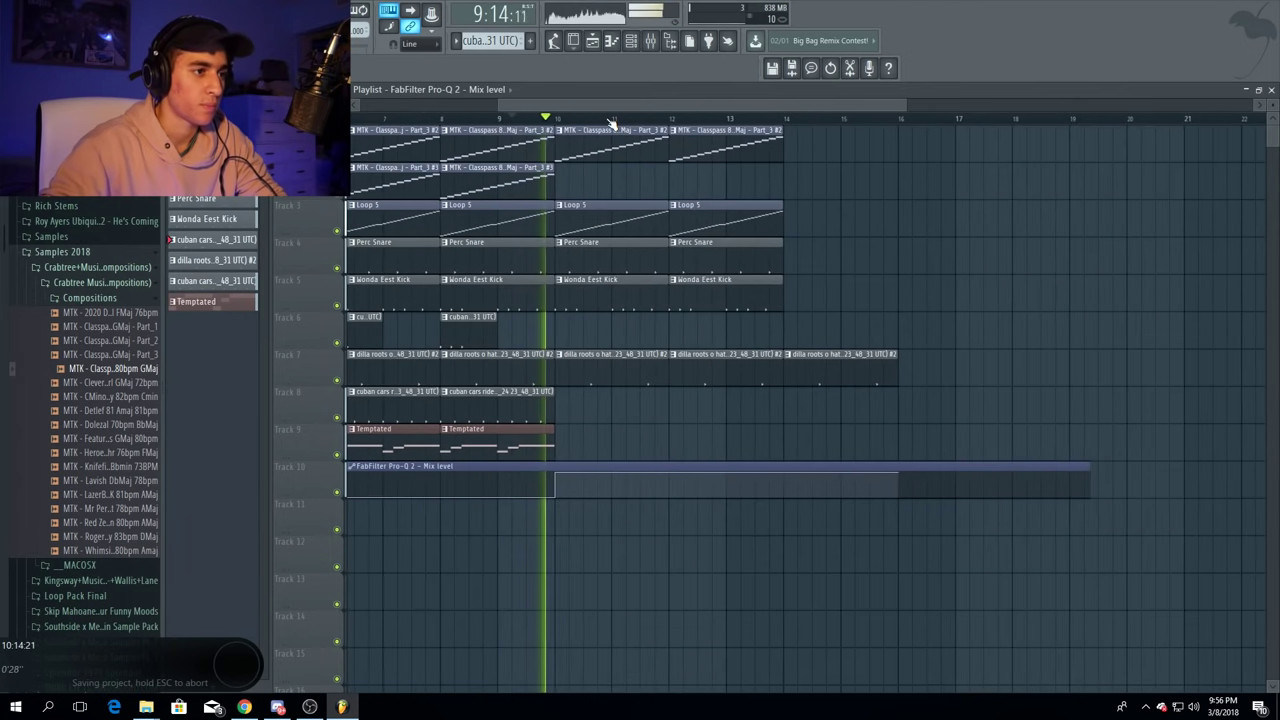
scroll(612, 122, "down", 3)
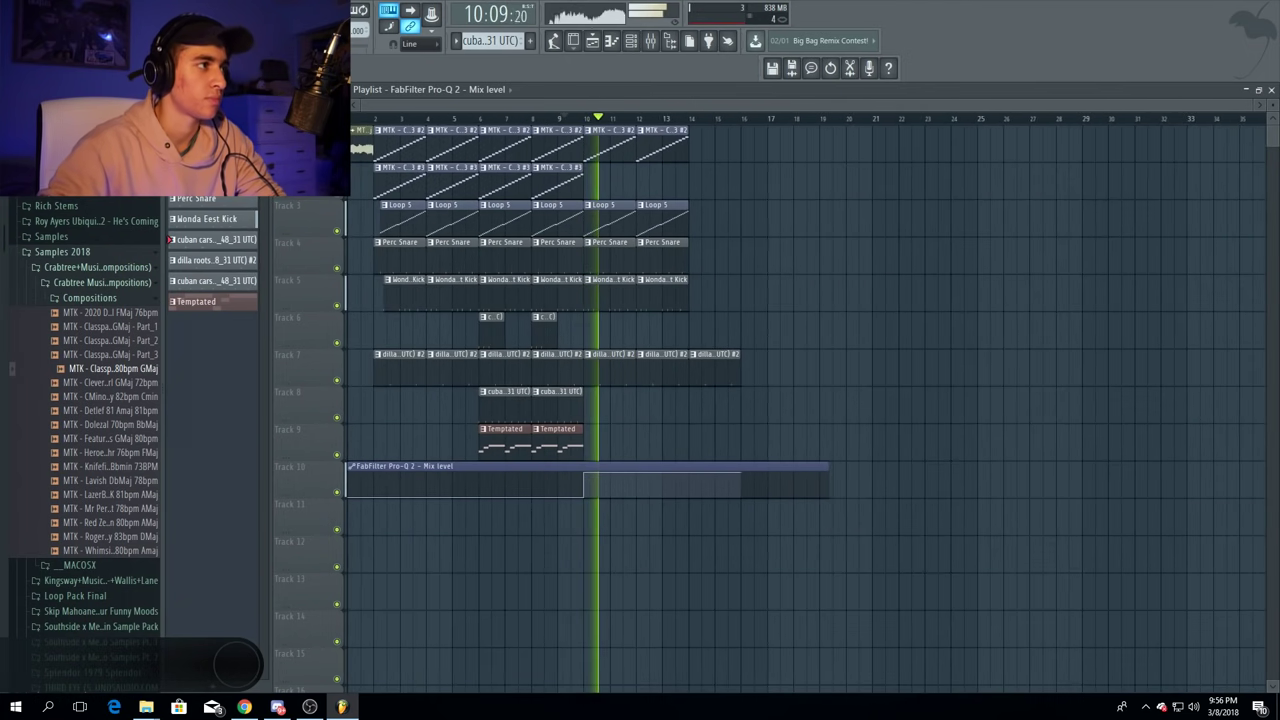
key("ctrl+s")
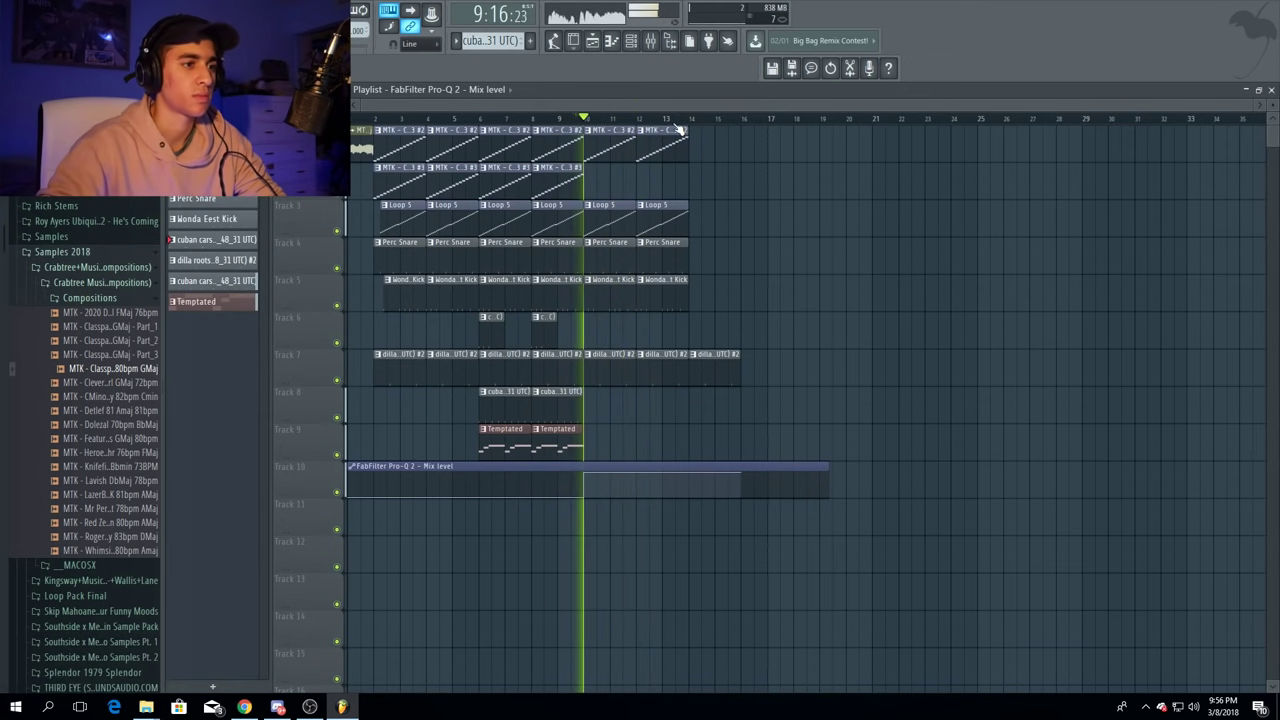
- Duplicate the sample, Loop 5, Perc Snare, kick and dilla roots hat clips of bars 10 to 13 to bar 14 and save
left_click_drag(723, 129, 610, 366)
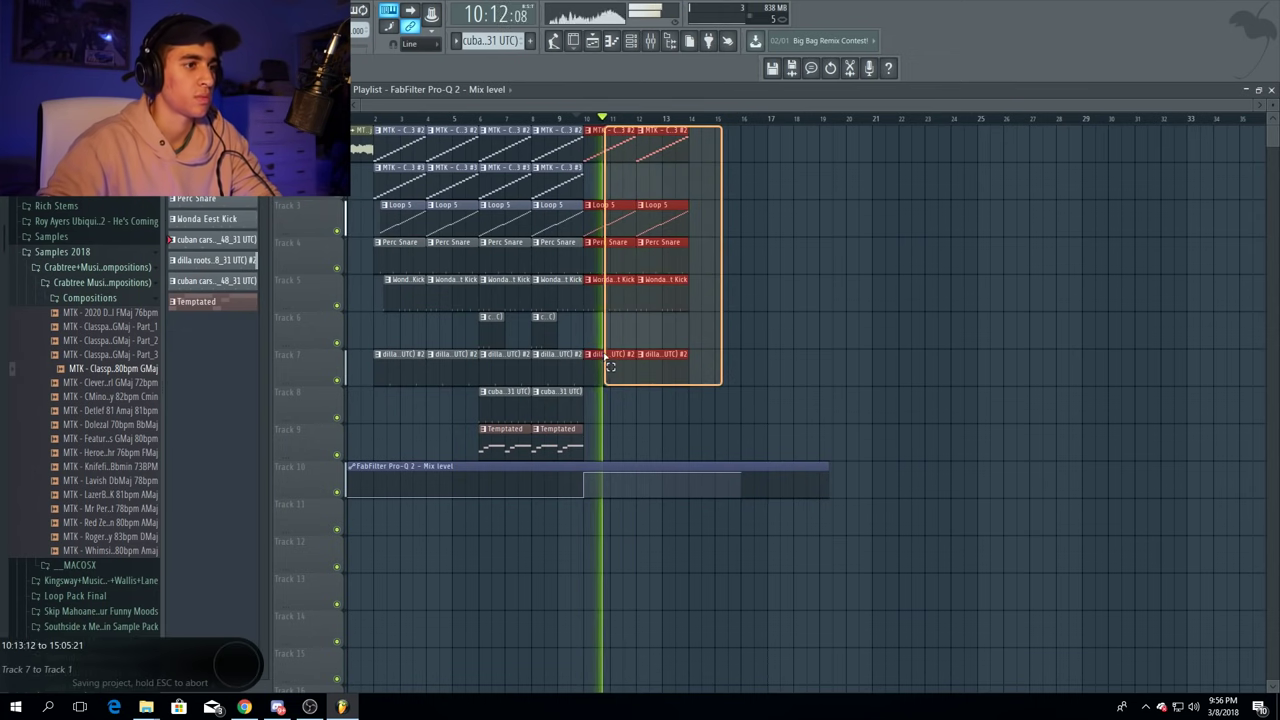
key("ctrl+b")
key("ctrl+s")
- Add points to the Pro-Q 2 mix level automation so it drops to its minimum at bar 14 and stays there through bar 16
scroll(705, 123, "up", 3)
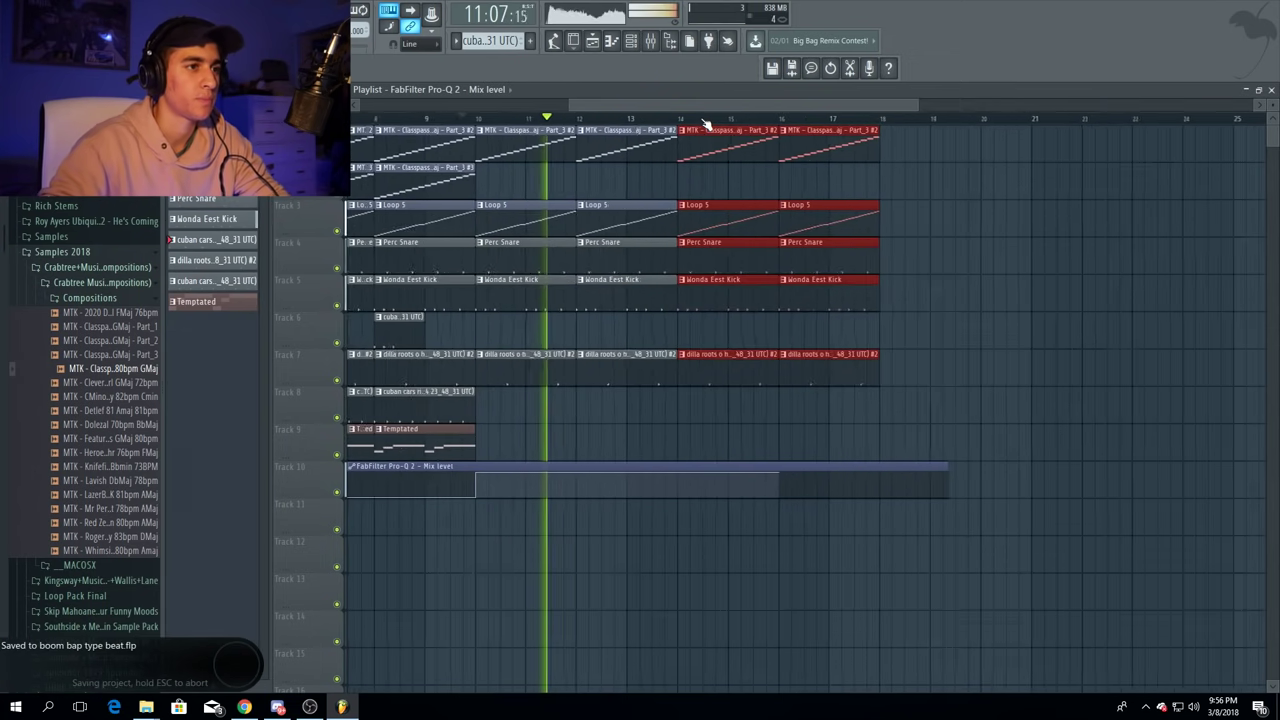
scroll(705, 124, "up", 3)
right_click(669, 476)
right_click(669, 478)
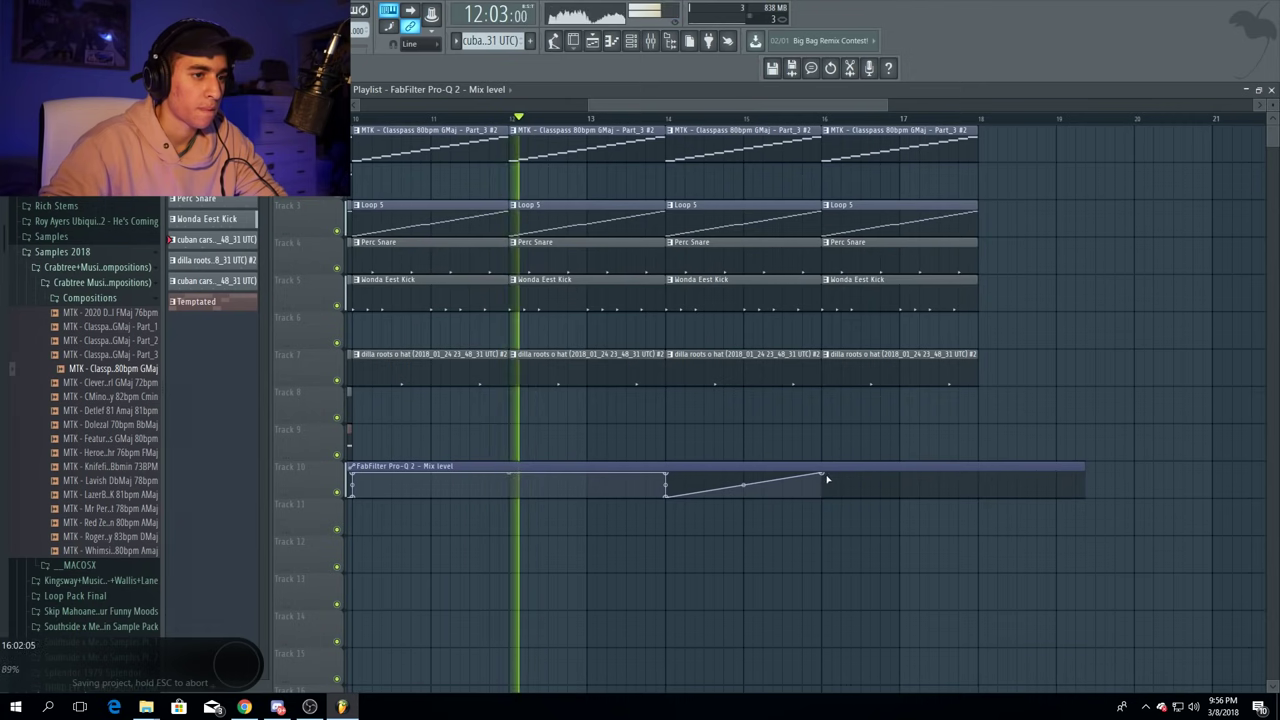
left_click_drag(823, 474, 825, 524)
- Copy two Classpass Part_3 #3 clips on the second track to bars 14 to 17 and save the project
scroll(771, 123, "down", 4)
left_click_drag(604, 178, 514, 190)
left_click_drag(512, 190, 731, 187)
scroll(728, 129, "up", 1)
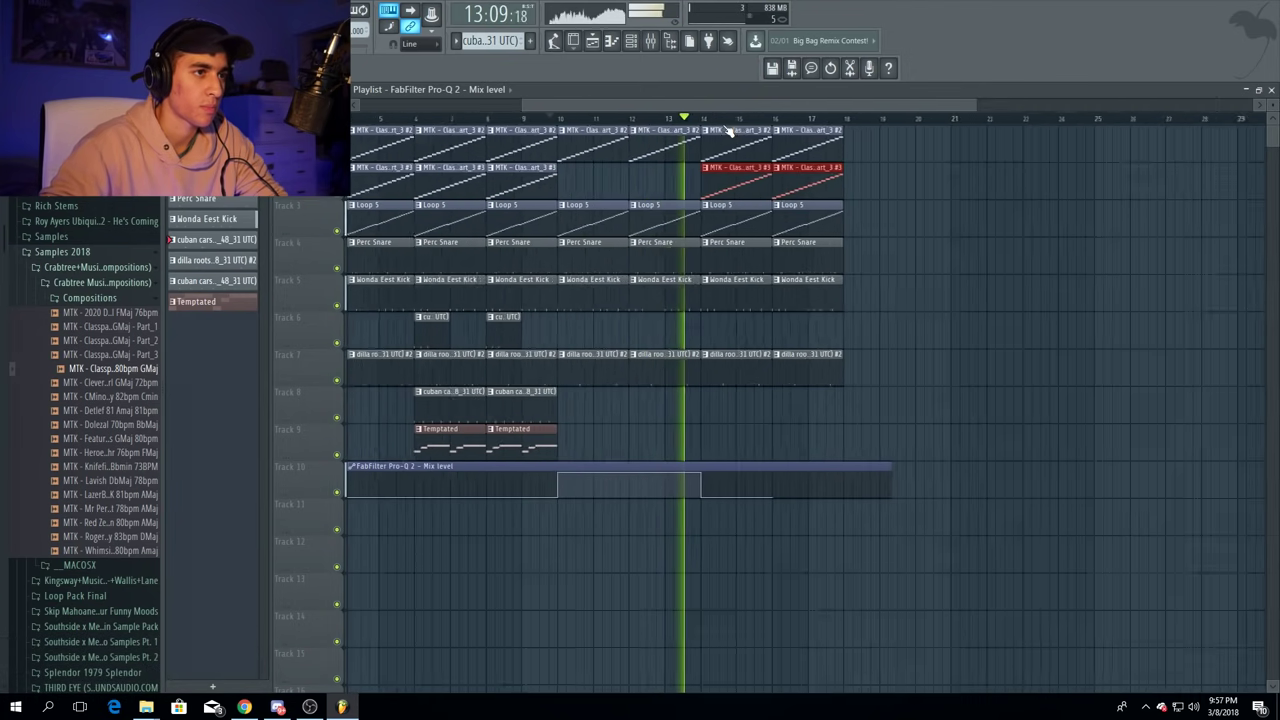
scroll(712, 120, "up", 5)
scroll(712, 120, "down", 5)
scroll(711, 118, "down", 1)
key("ctrl+s")
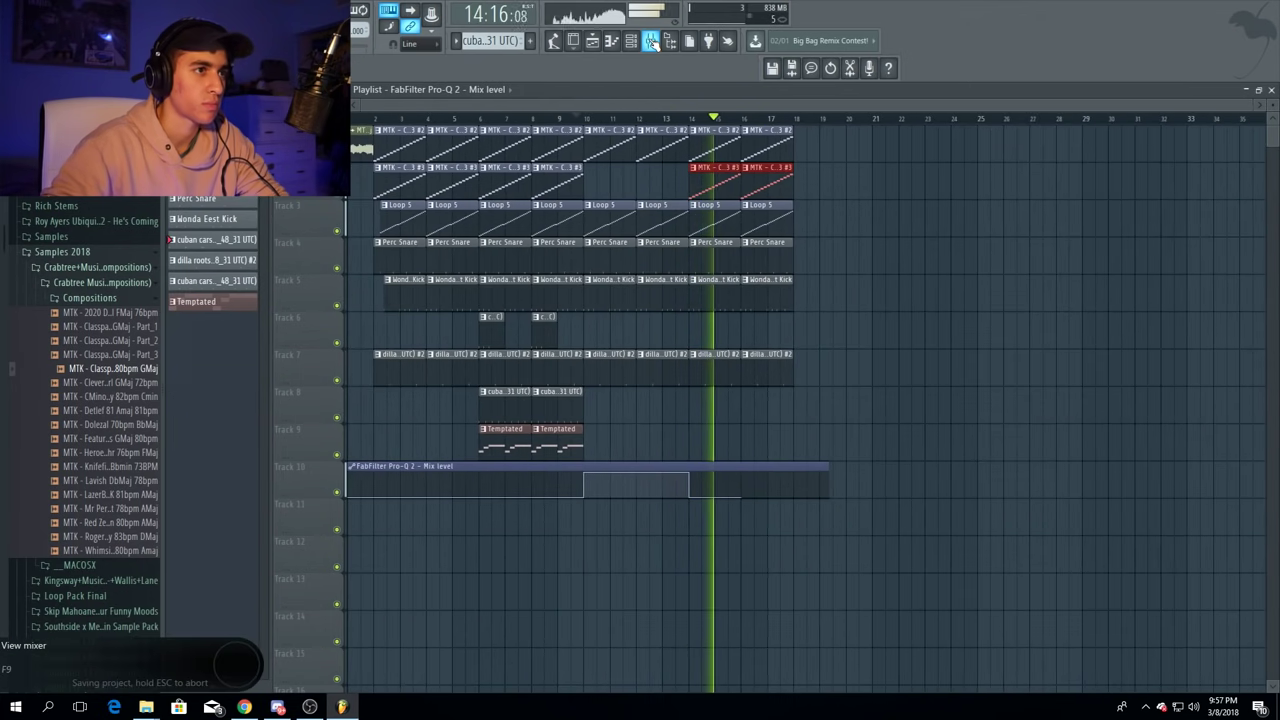
- Copy the full nine-track section of bars 6 to 9 to bar 18, save the project and stop playback
left_click_drag(497, 155, 817, 152)
scroll(818, 120, "up", 8)
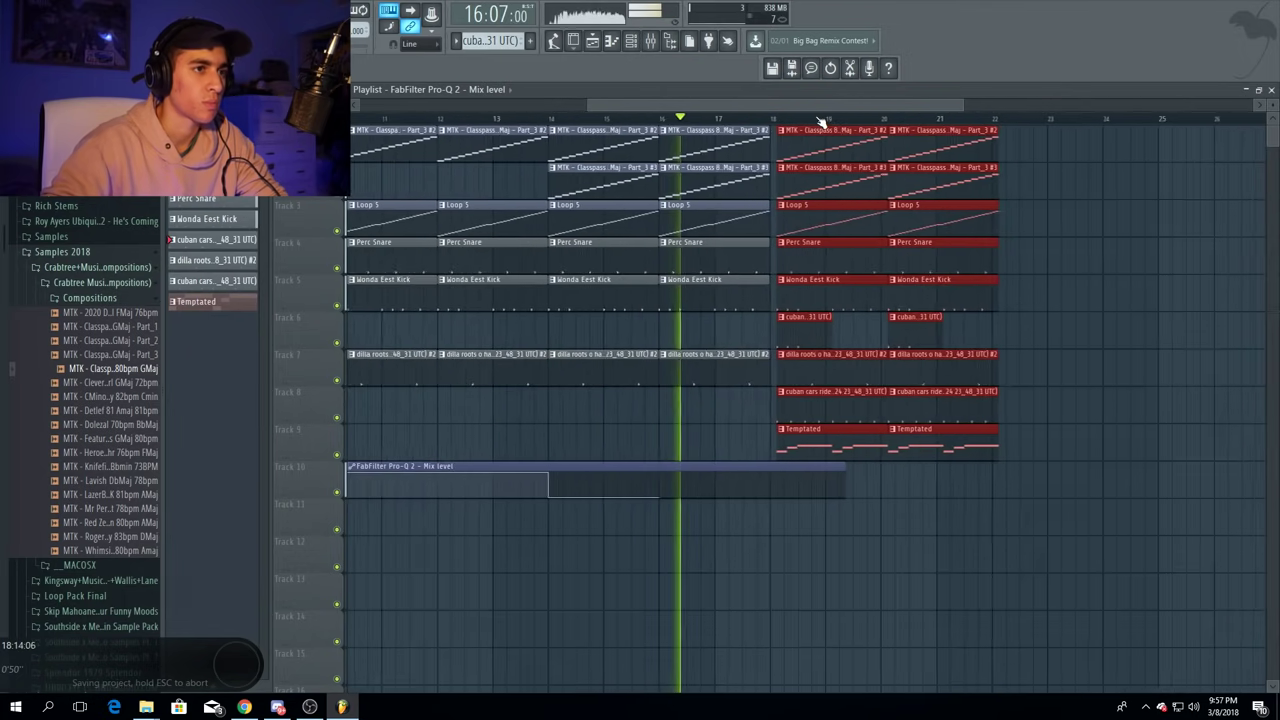
scroll(716, 130, "down", 8, "ctrl")
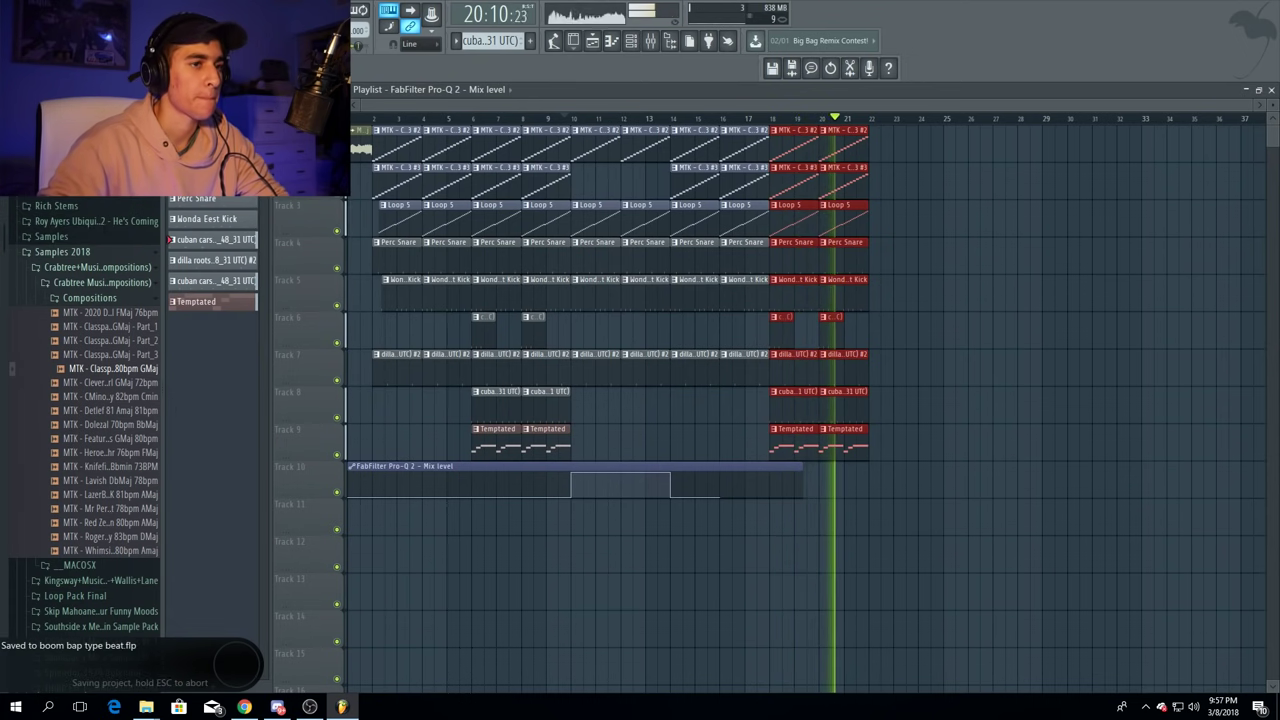
key("space")
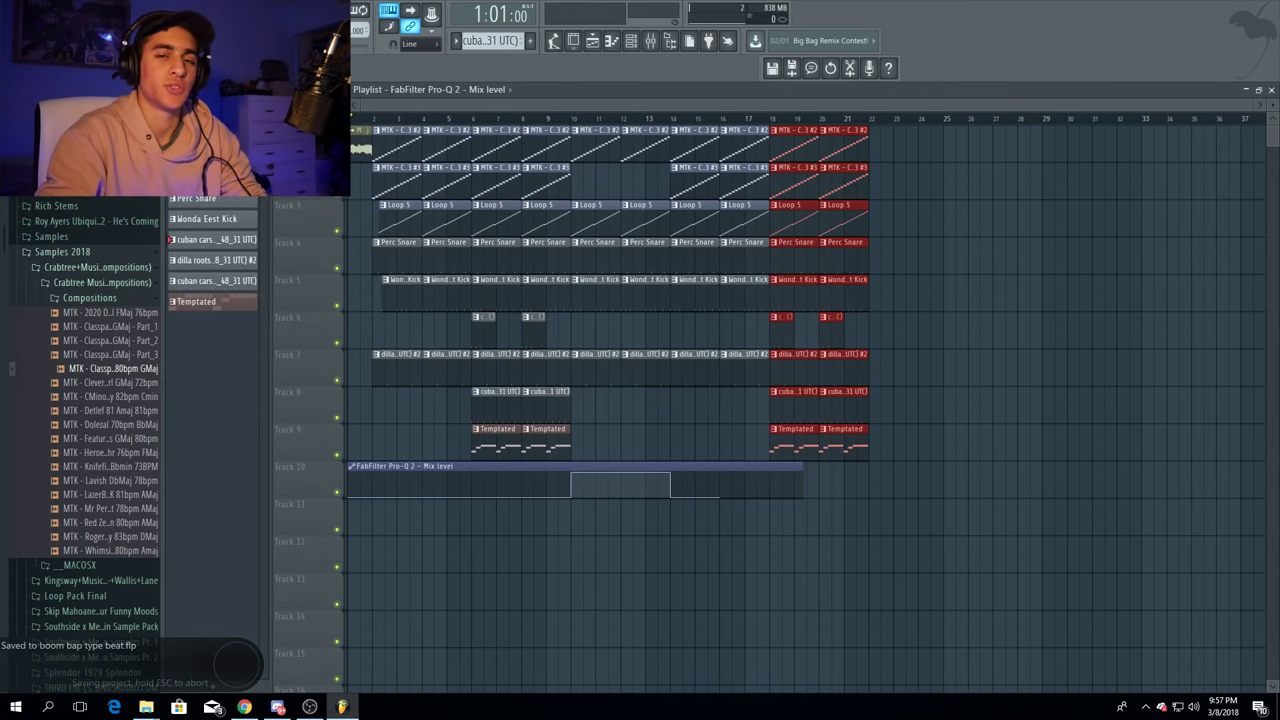